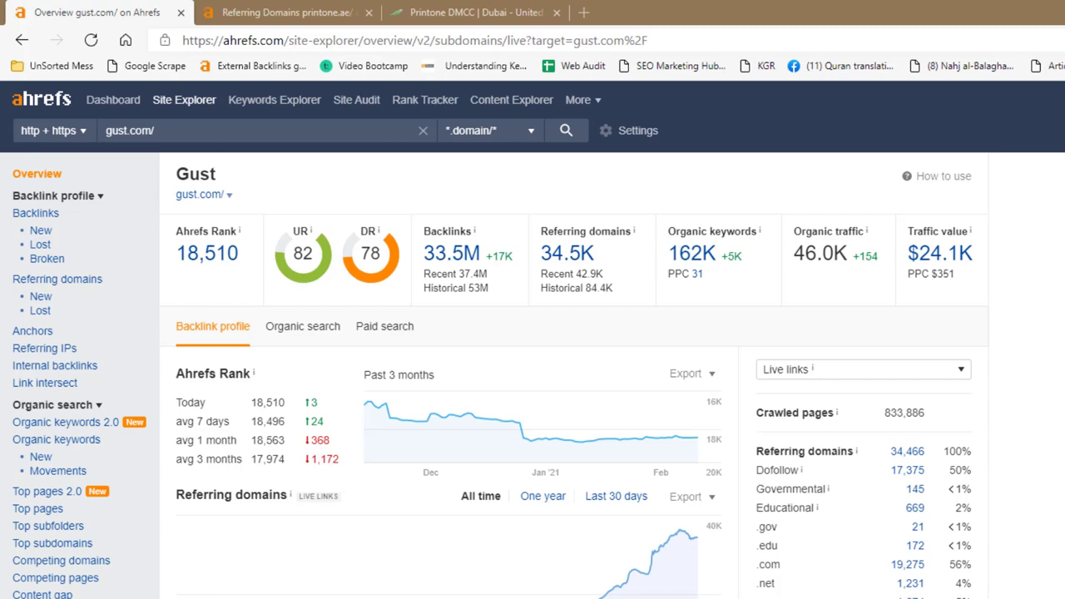
# Go from the printone.ae Referring Domains report to the Printone DMCC company page on gust.com
pyautogui.click(268, 9)
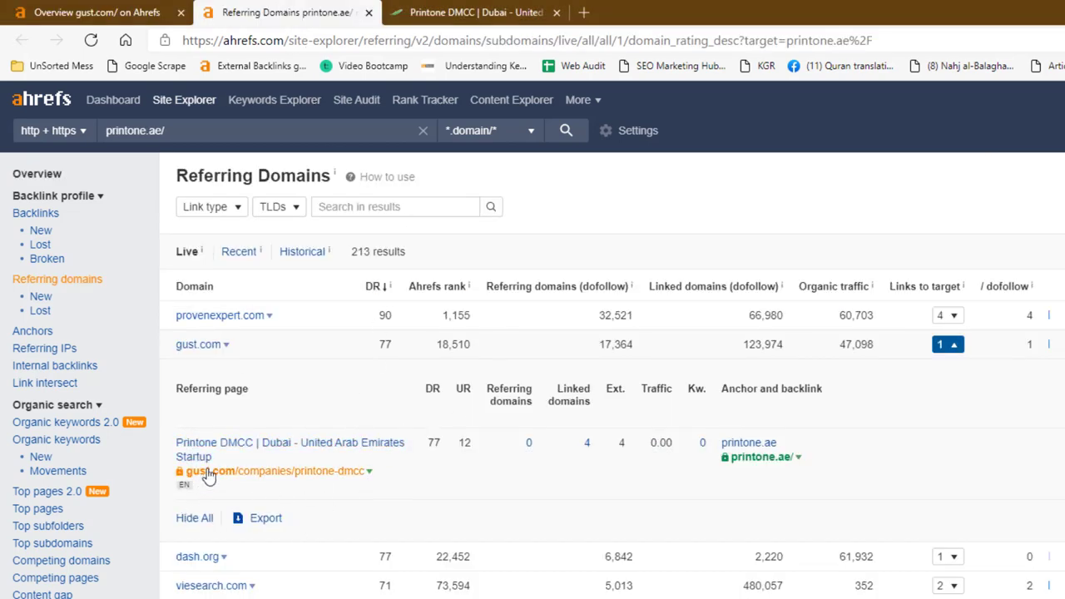
pyautogui.click(443, 6)
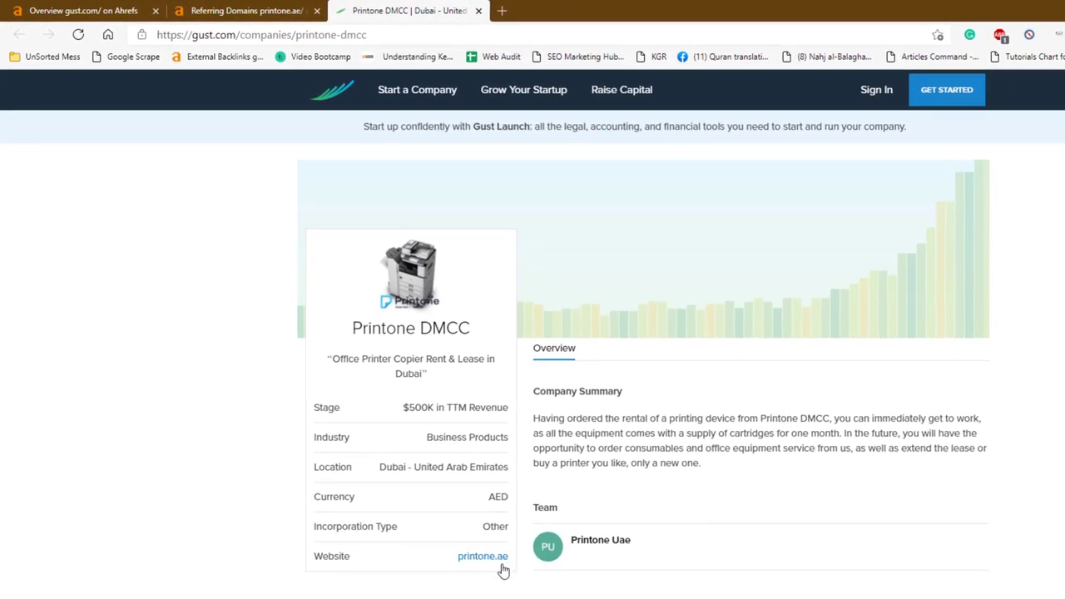
pyautogui.rightClick(468, 566)
pyautogui.click(504, 550)
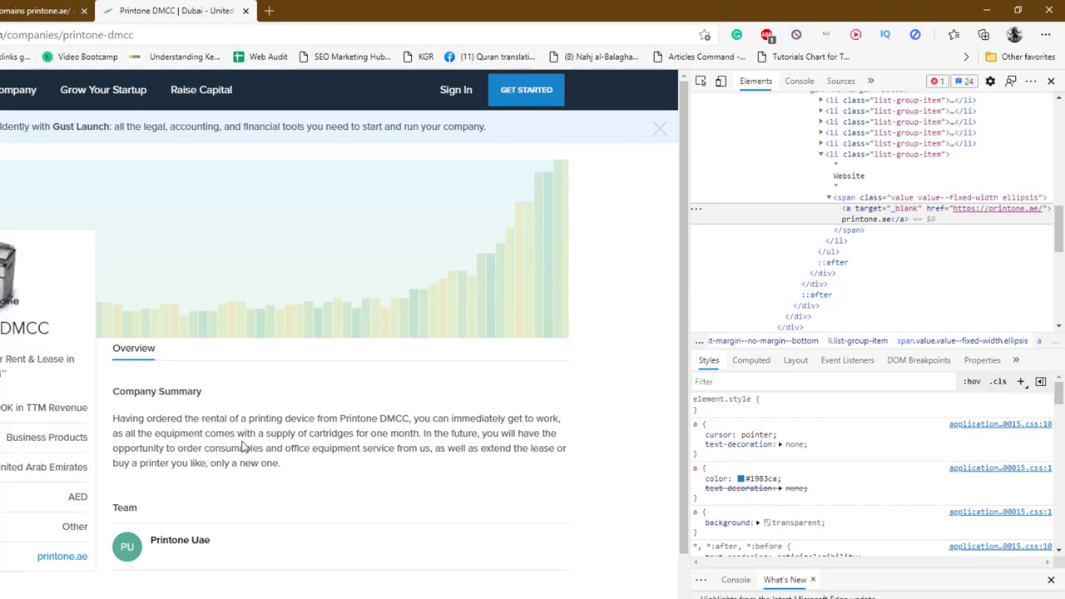
pyautogui.moveTo(114, 416); pyautogui.dragTo(328, 498)
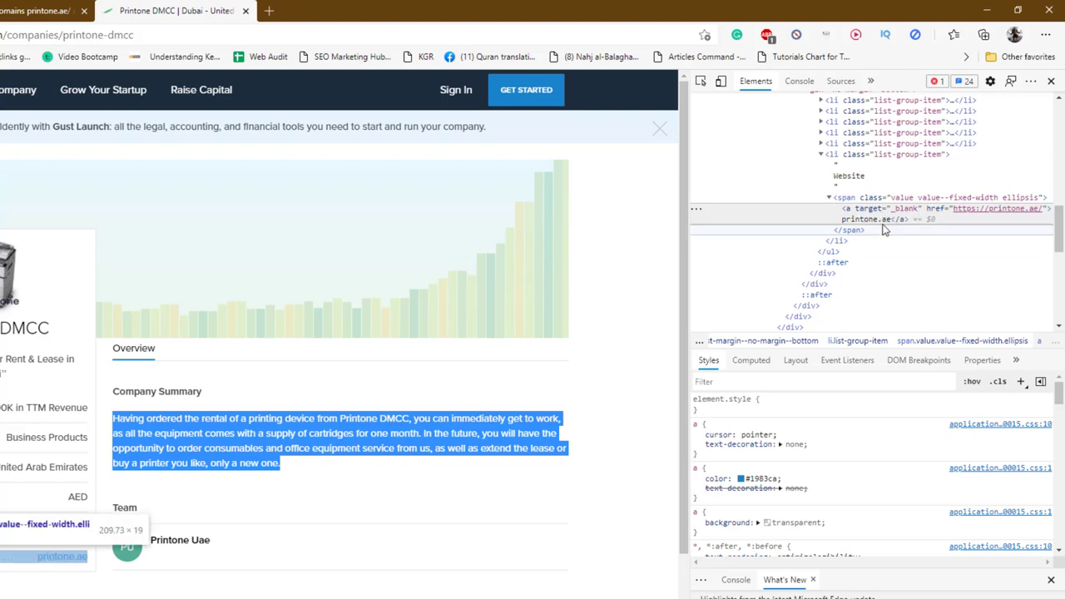
pyautogui.click(1051, 80)
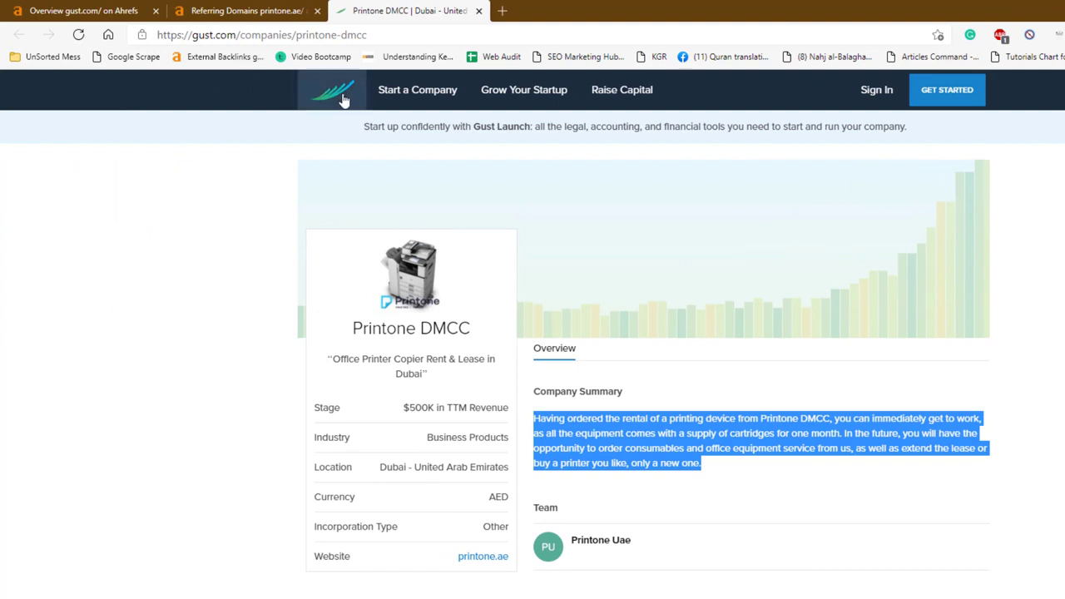
pyautogui.scroll(-1, 342, 100)
pyautogui.scroll(1, 515, 120)
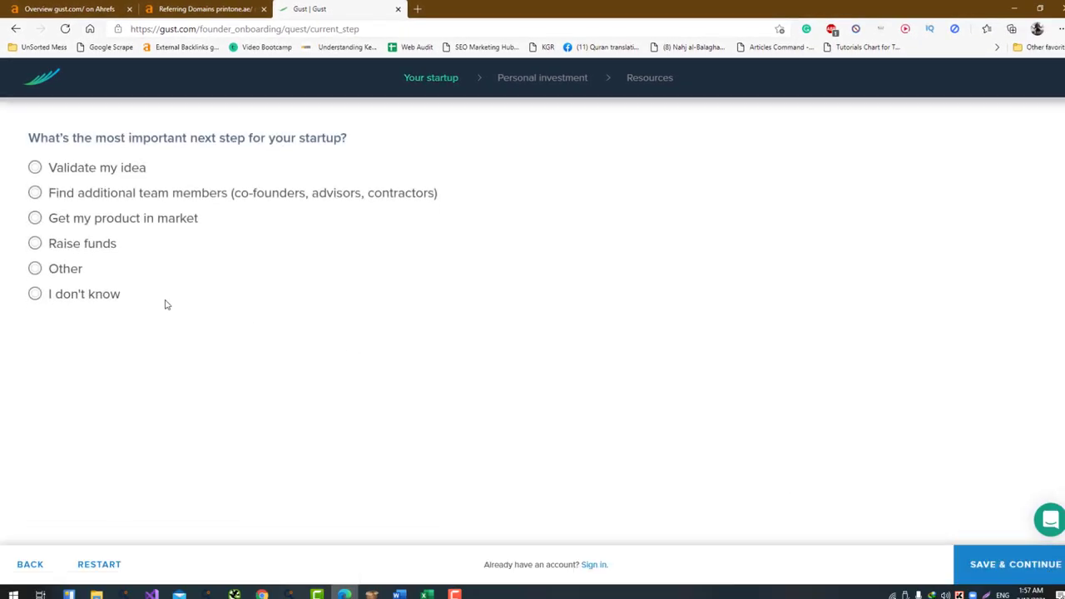
# Answer the next-step questions with 'I don't know' and 'Very confident'
pyautogui.click(94, 296)
pyautogui.click(1025, 570)
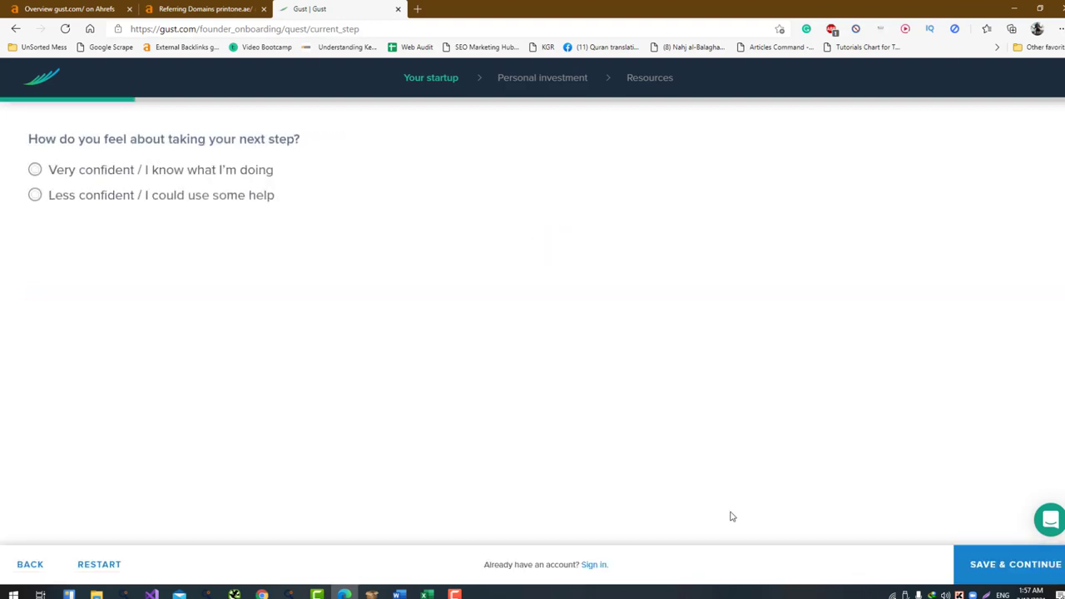
pyautogui.click(988, 564)
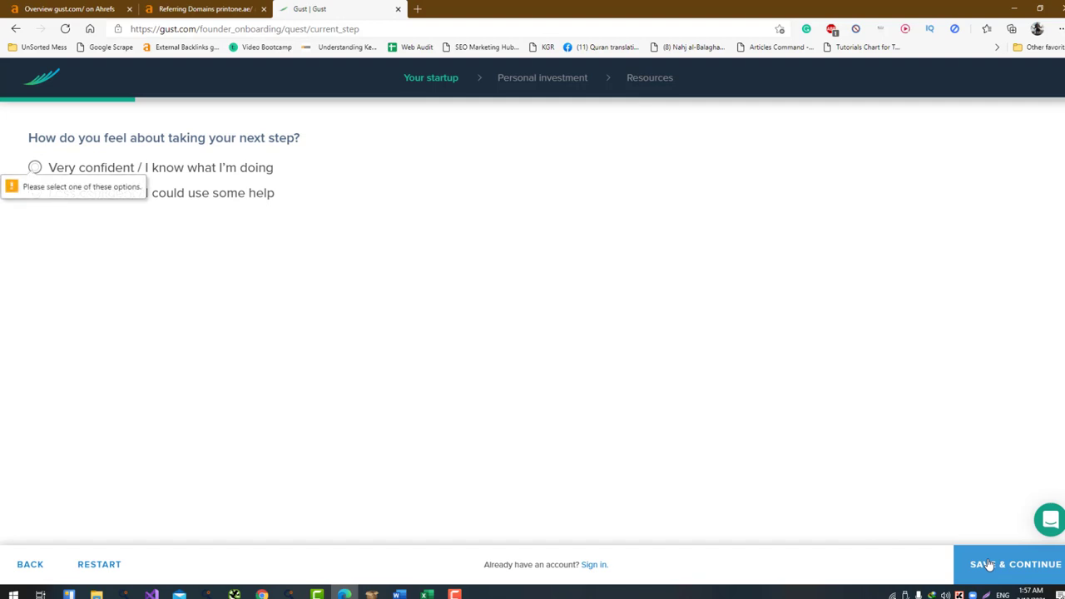
pyautogui.click(195, 169)
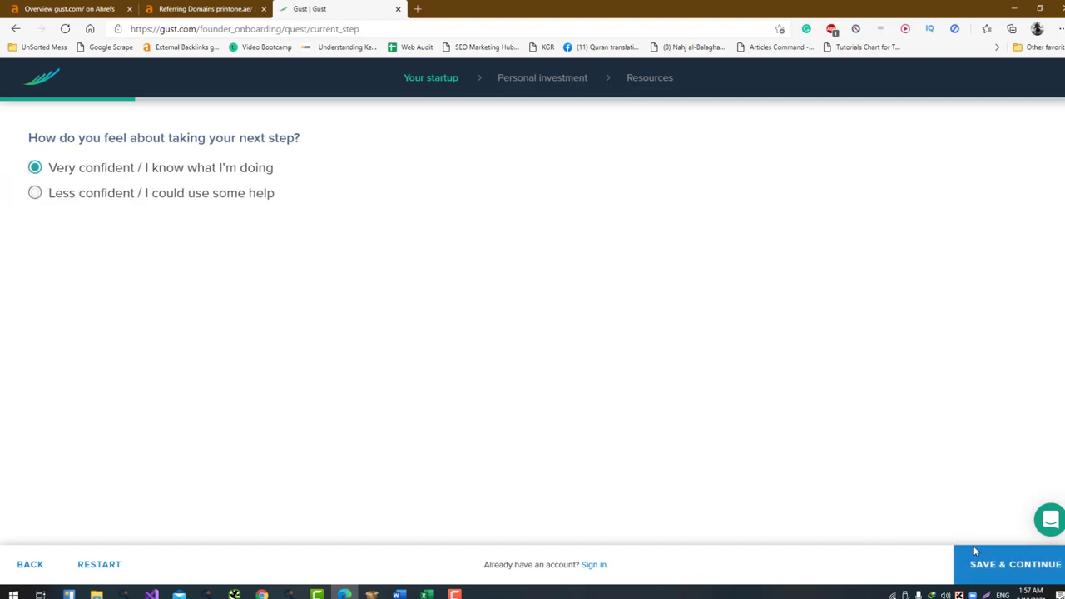
pyautogui.click(990, 569)
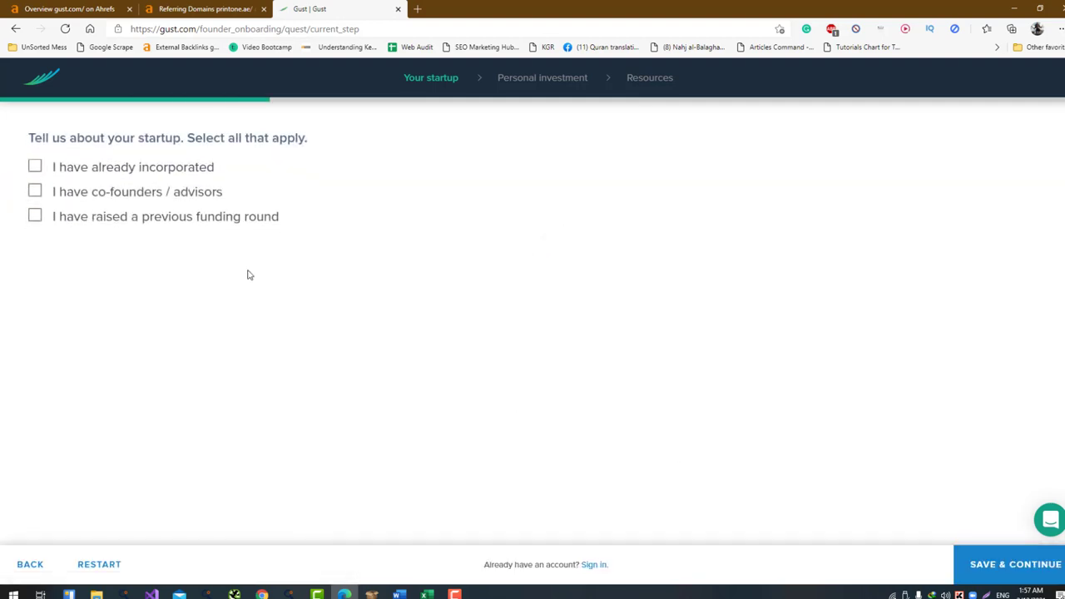
# Mark a previous funding round as raised and set the startup stage to Product in market
pyautogui.click(165, 219)
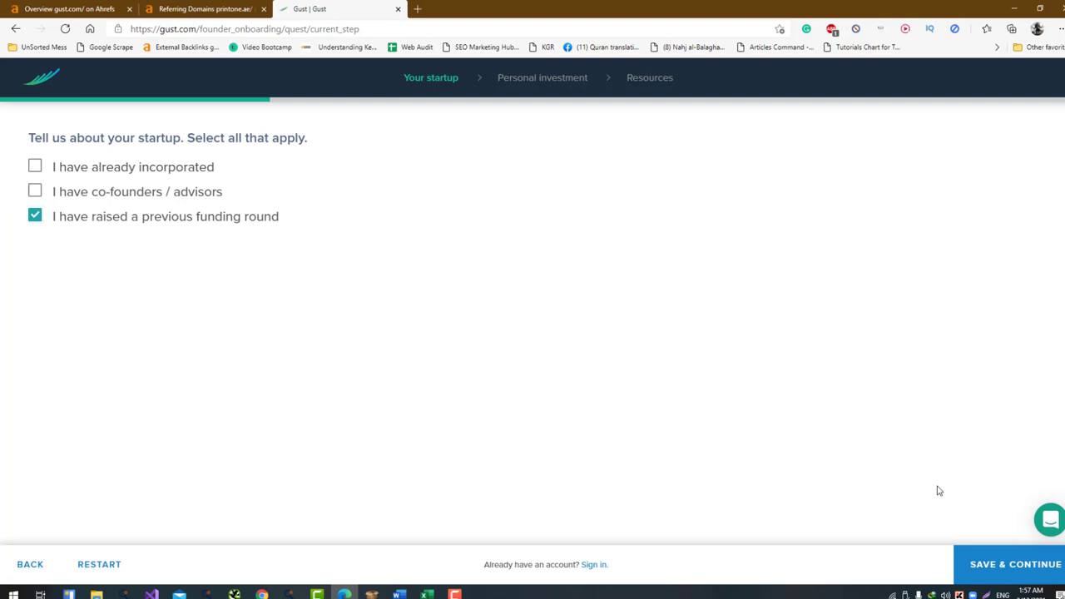
pyautogui.click(1009, 570)
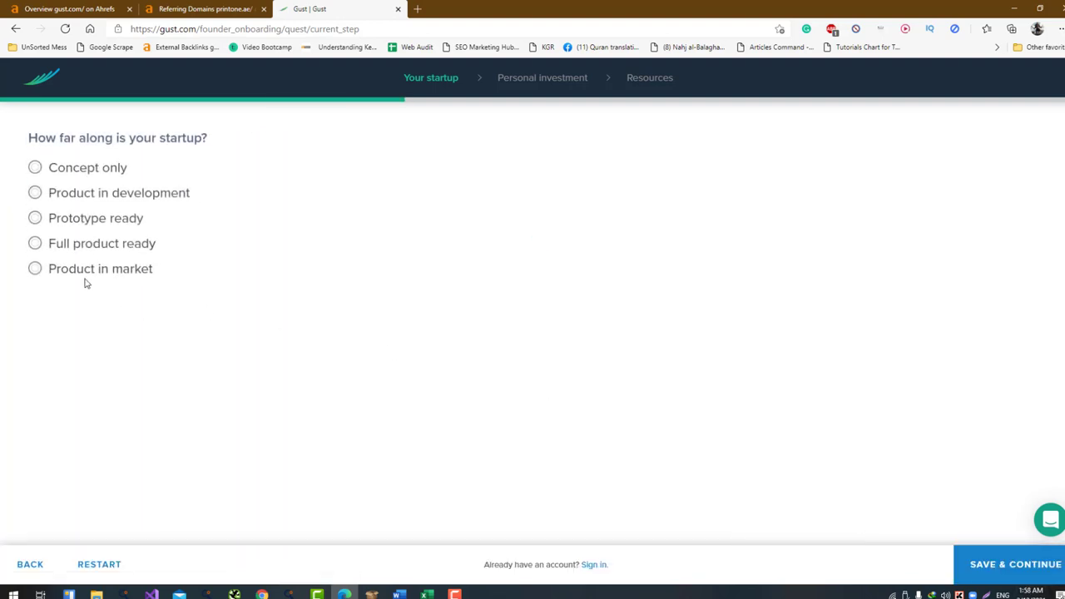
pyautogui.click(83, 275)
pyautogui.click(1023, 565)
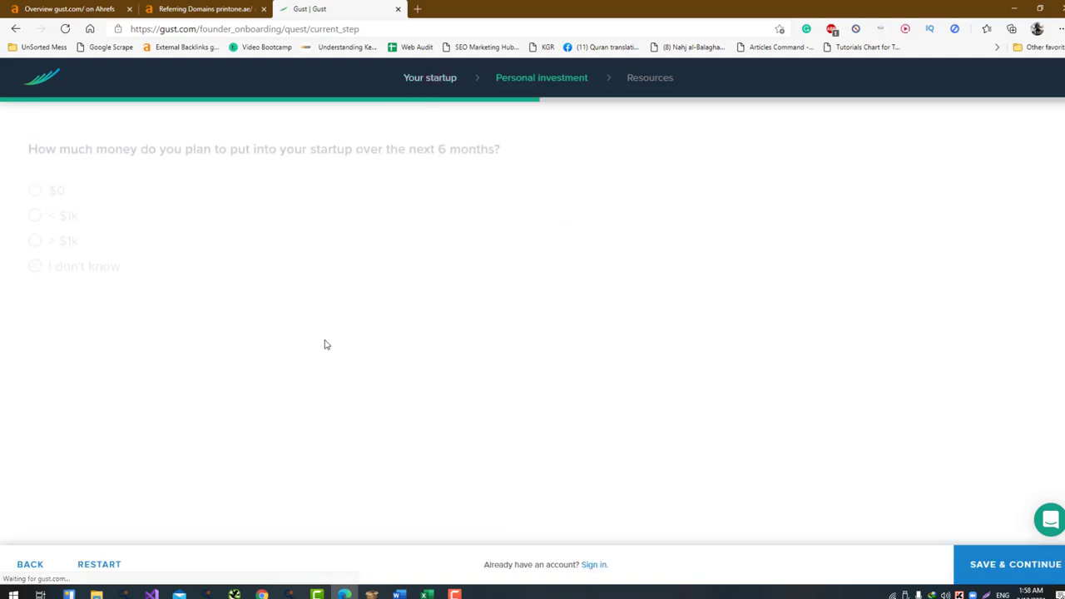
# Set the investment to > $1k and time commitment to Full time (40+ hours a week)
pyautogui.moveTo(72, 243); pyautogui.dragTo(57, 223)
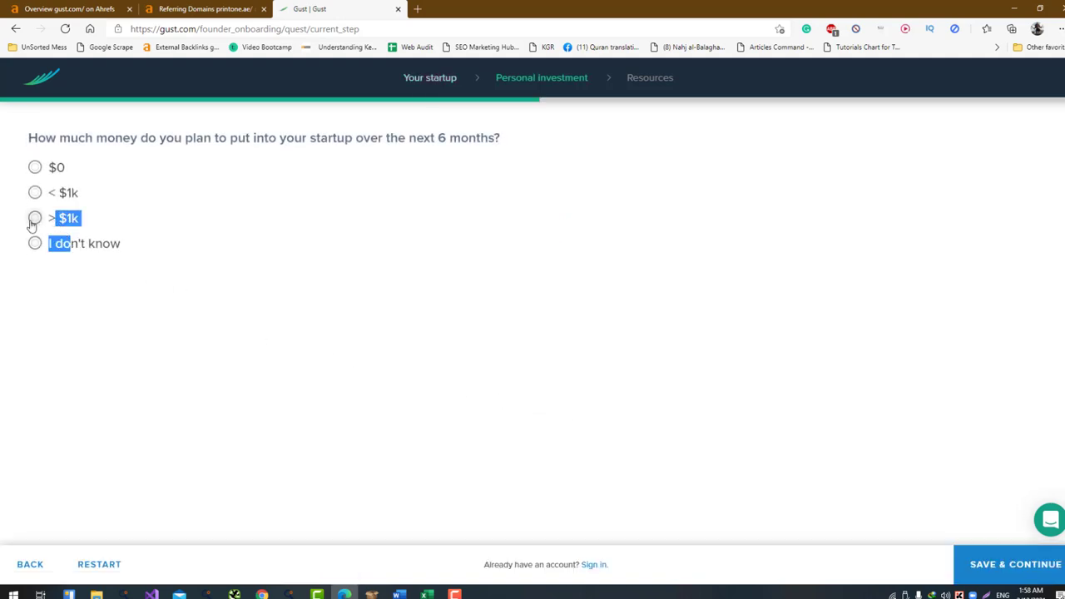
pyautogui.click(33, 220)
pyautogui.click(1017, 565)
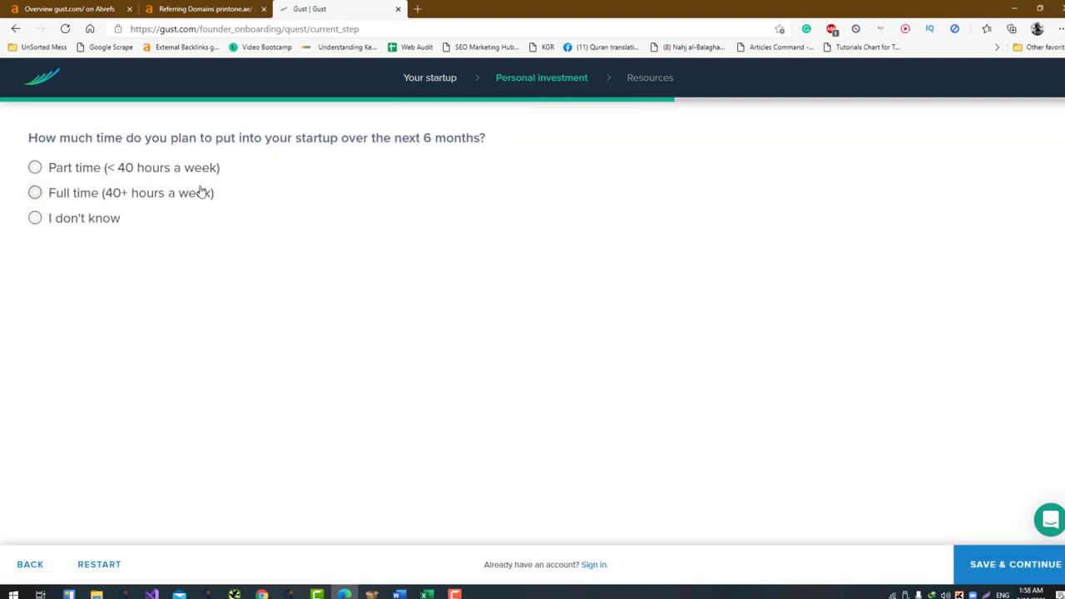
pyautogui.click(202, 192)
pyautogui.click(1025, 565)
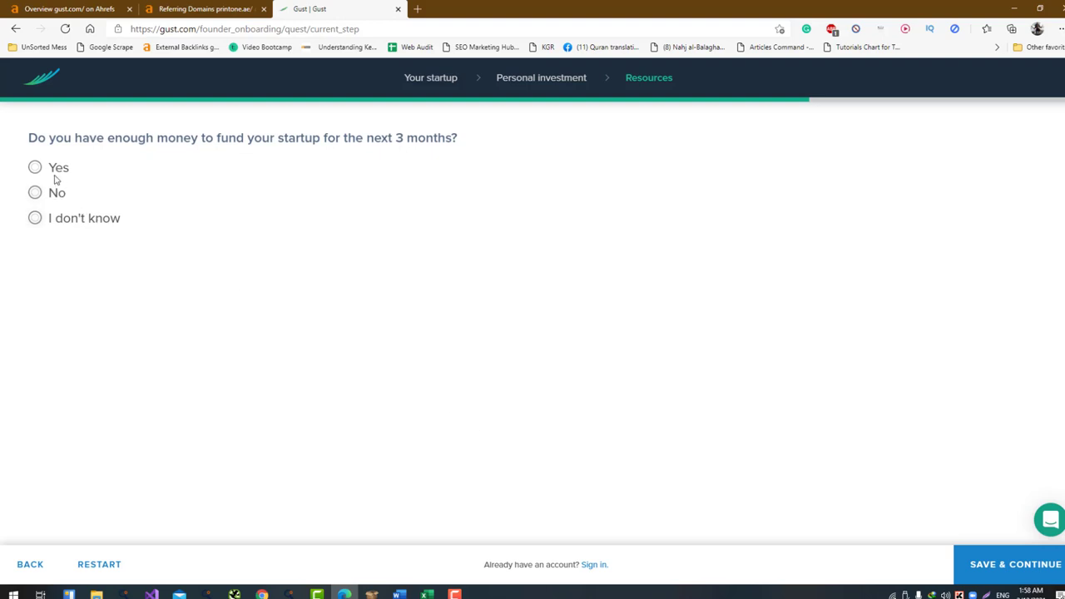
# Answer No to three months of funding and Yes to having a startup network
pyautogui.click(59, 195)
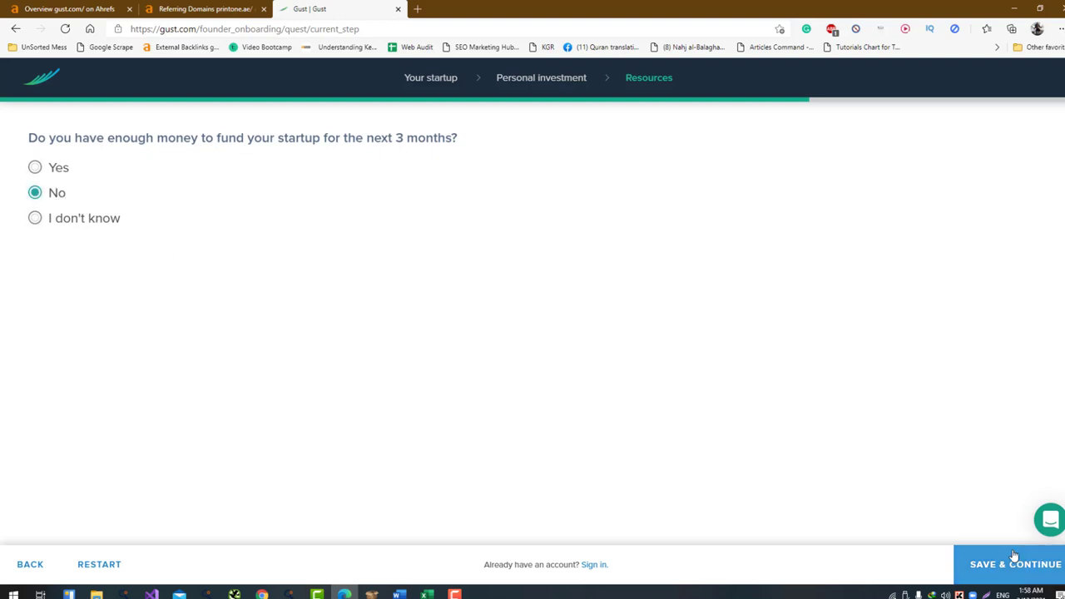
pyautogui.click(1013, 565)
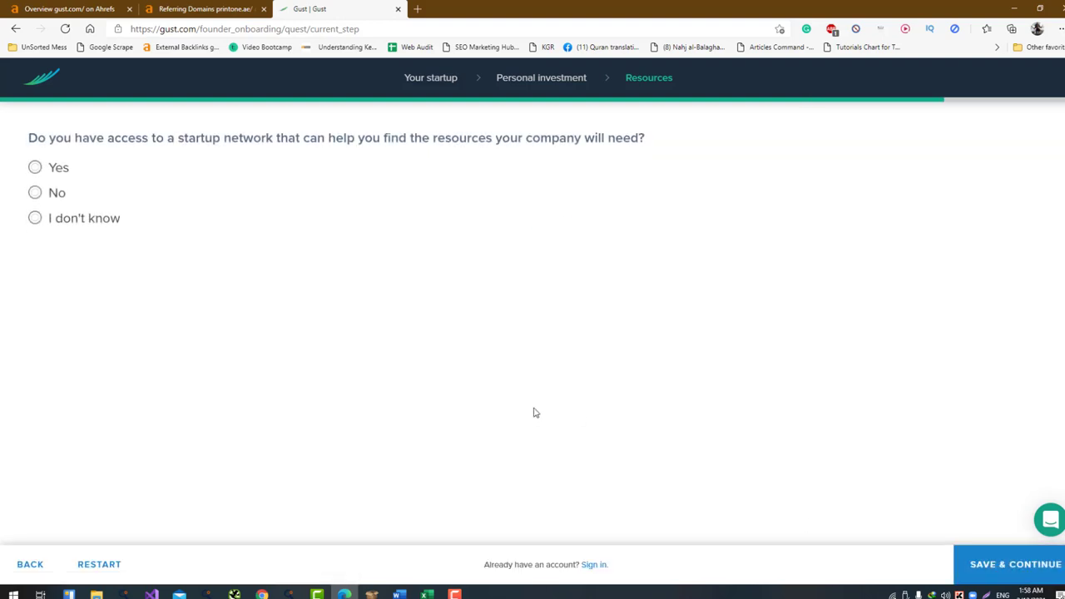
pyautogui.click(34, 168)
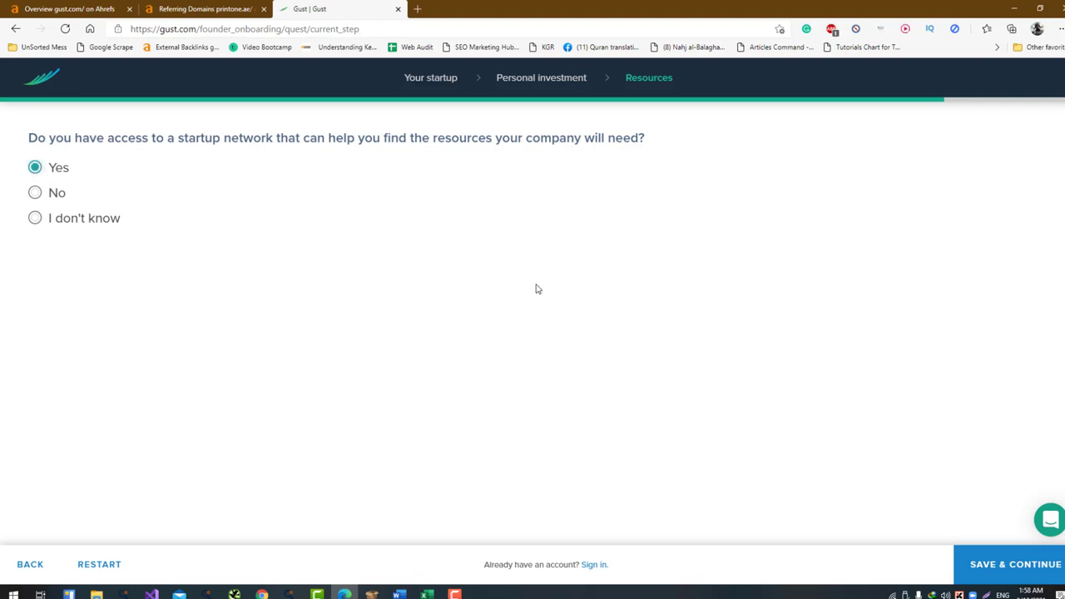
pyautogui.click(1034, 562)
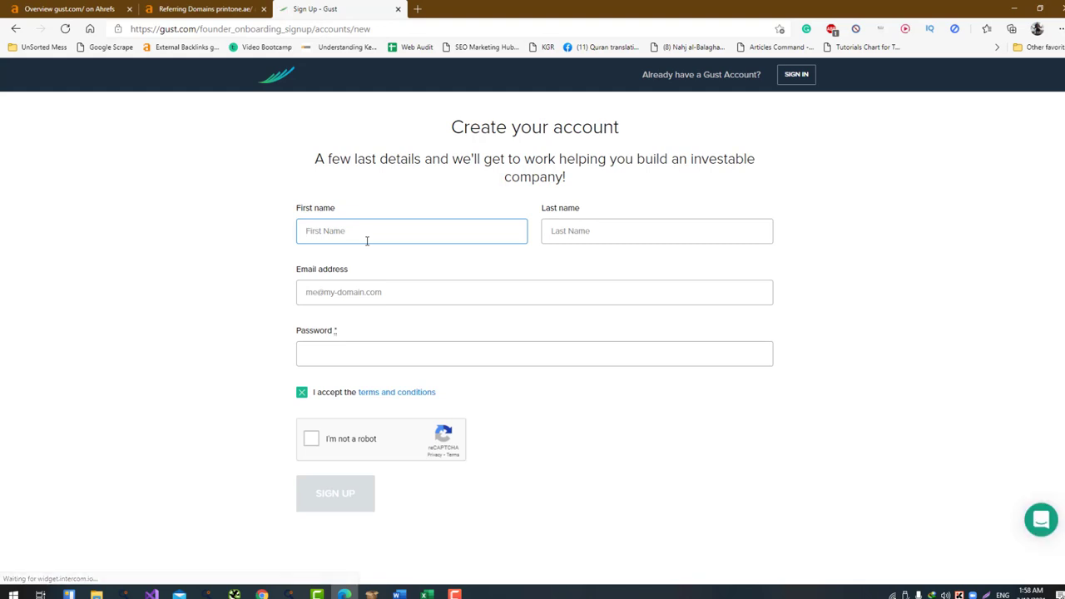
# Enter the founder's first name, last name and e-mail address, then tick the reCAPTCHA checkbox
pyautogui.press('Tab')
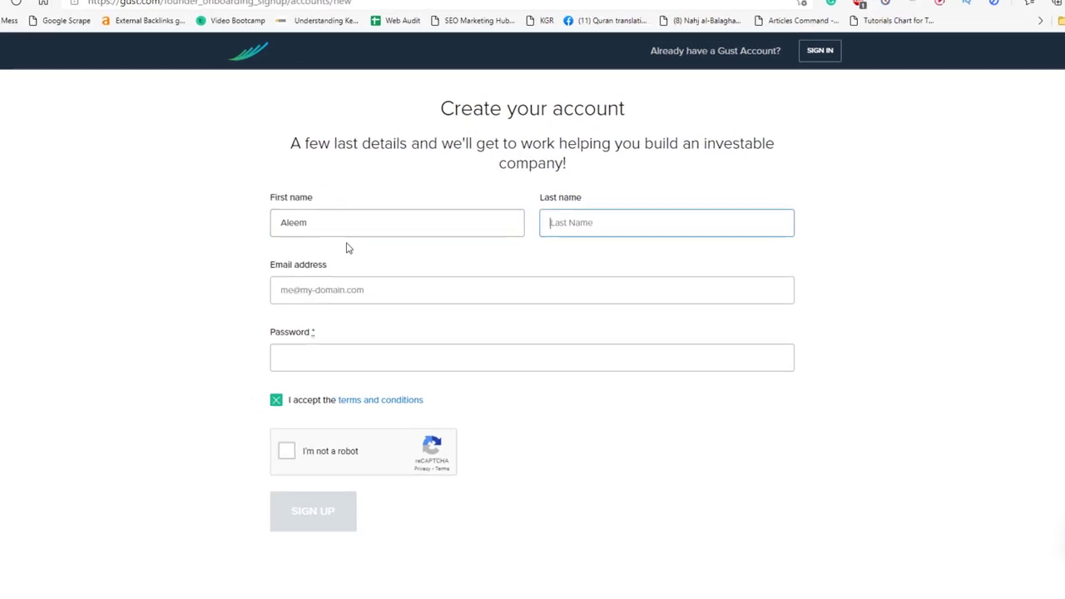
pyautogui.press('Tab')
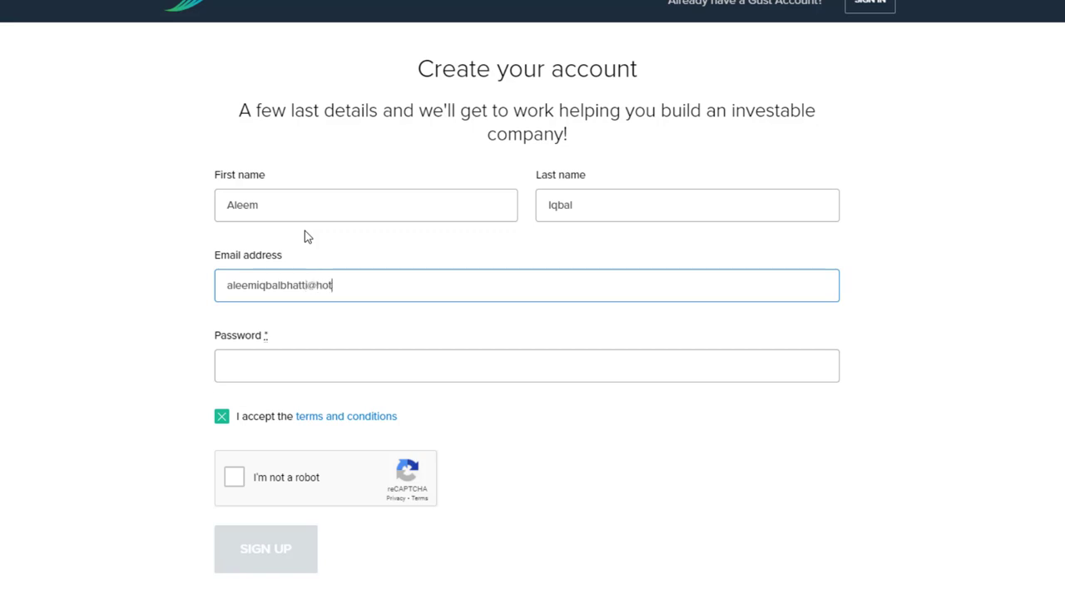
pyautogui.press('Tab')
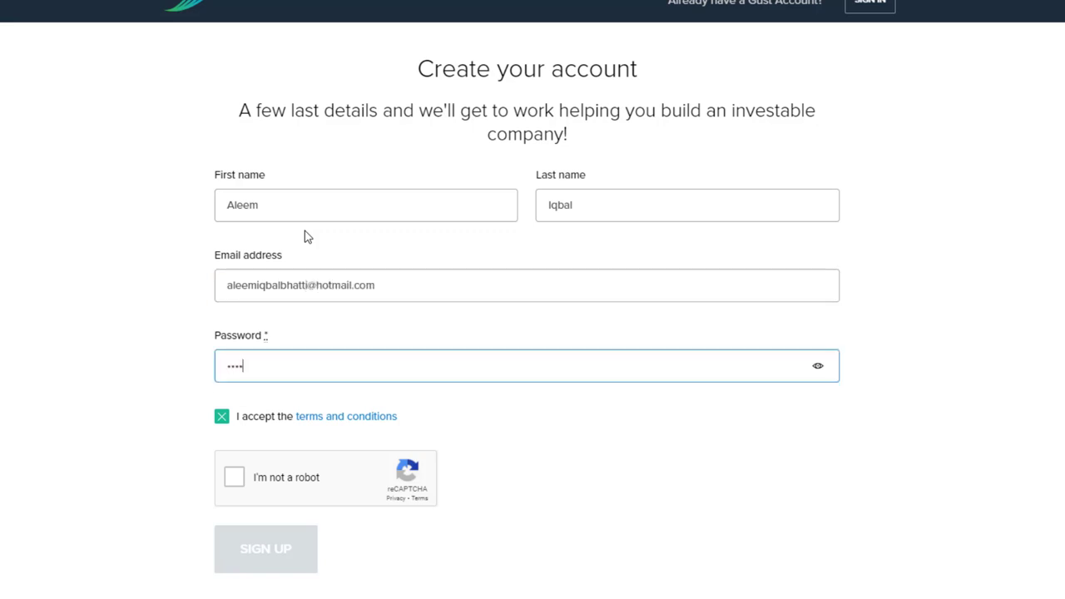
pyautogui.click(279, 487)
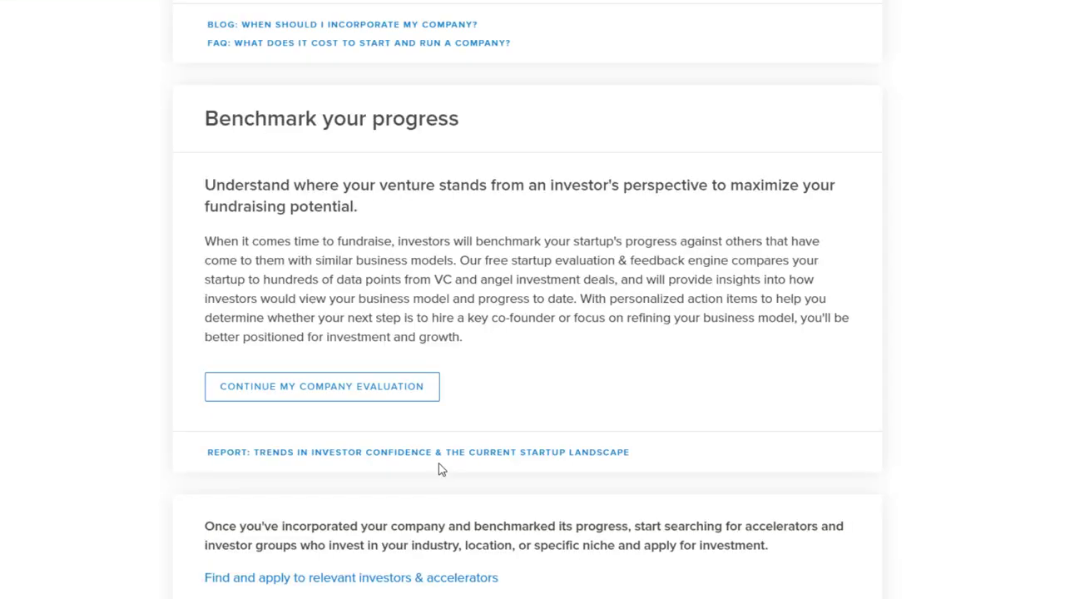
# Open the page for finding investors and accelerators
pyautogui.scroll(5, 440, 468)
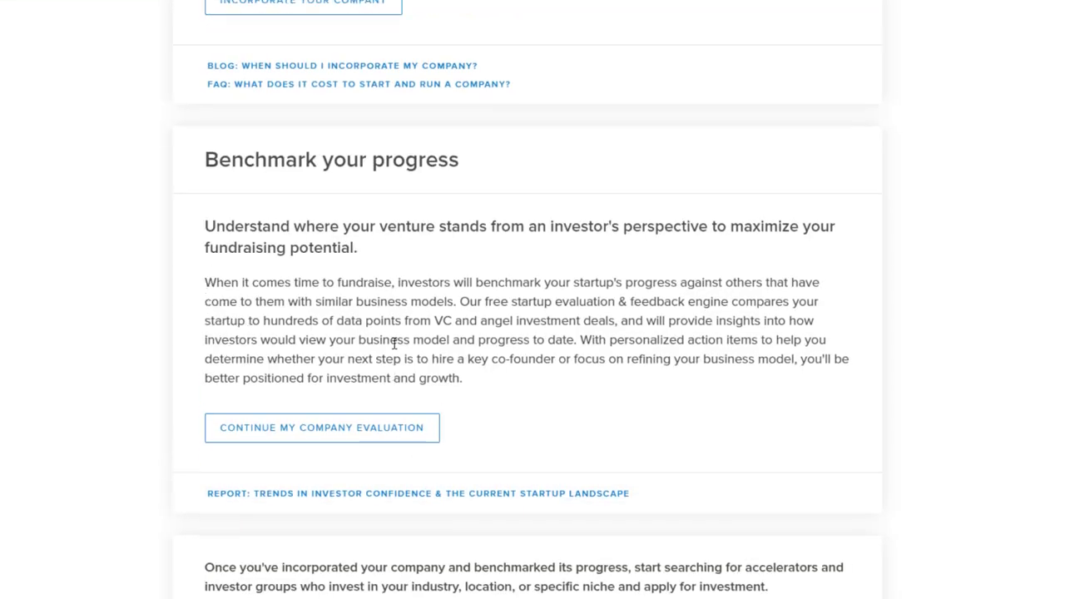
pyautogui.scroll(-3, 394, 347)
pyautogui.scroll(-2, 394, 347)
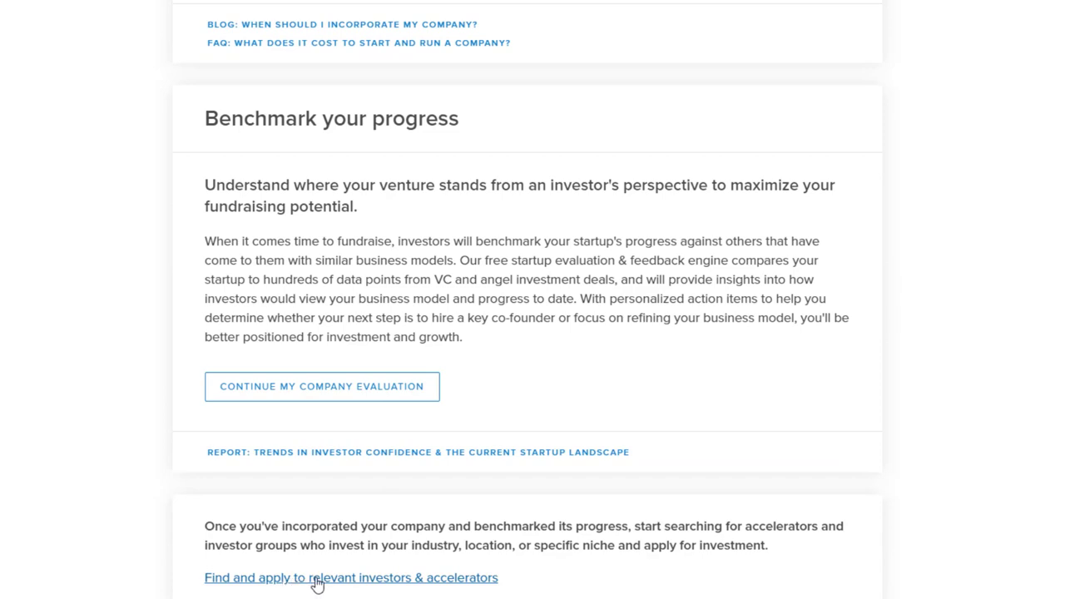
pyautogui.click(429, 586)
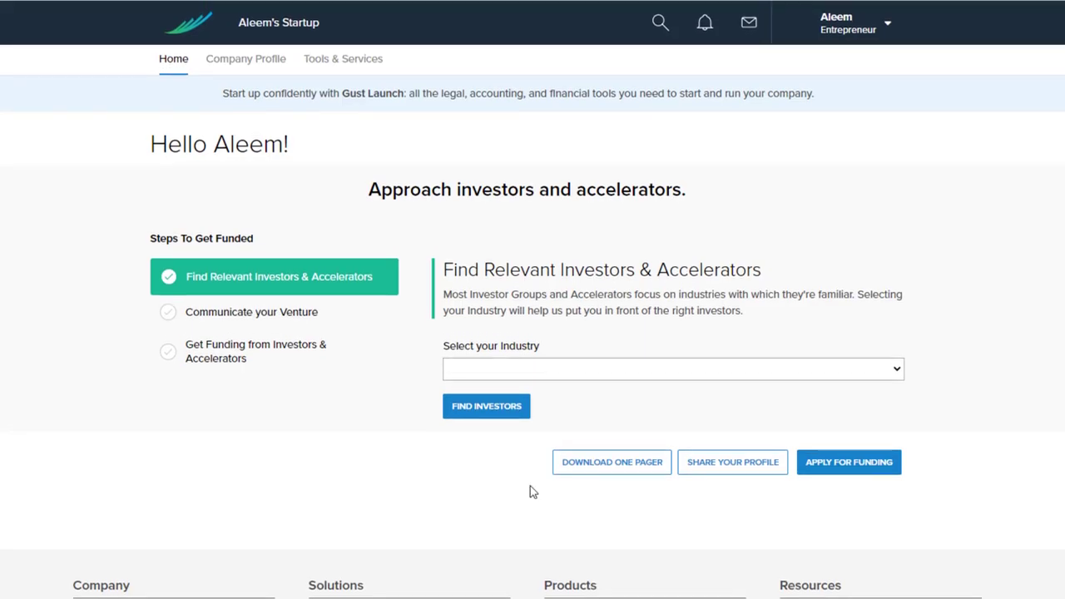
# Delete the existing startup under Account Settings > Manage Companies, then open the personal profile
pyautogui.click(870, 32)
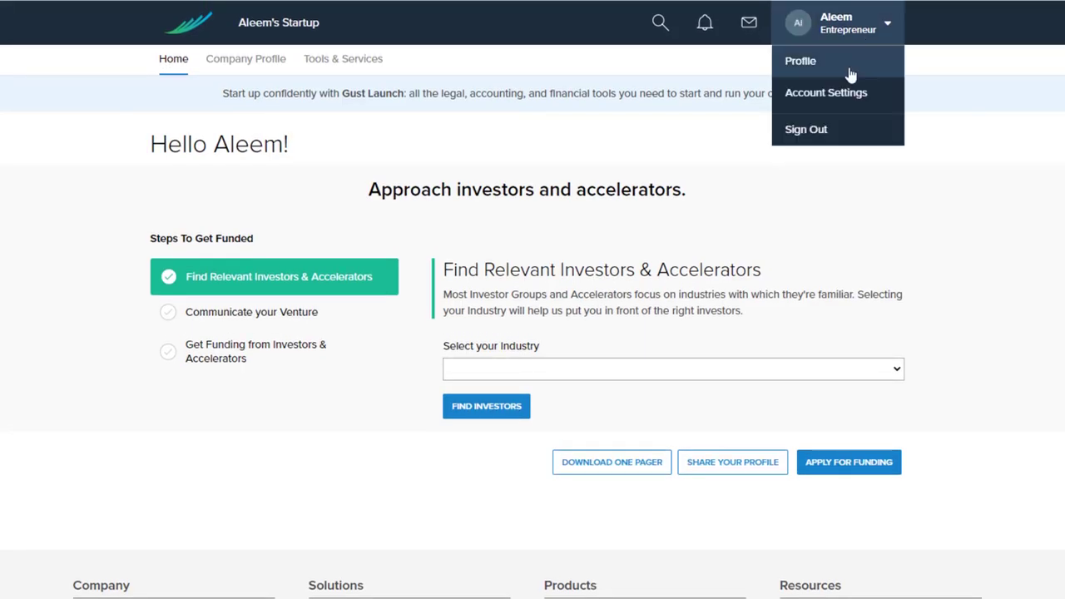
pyautogui.click(850, 97)
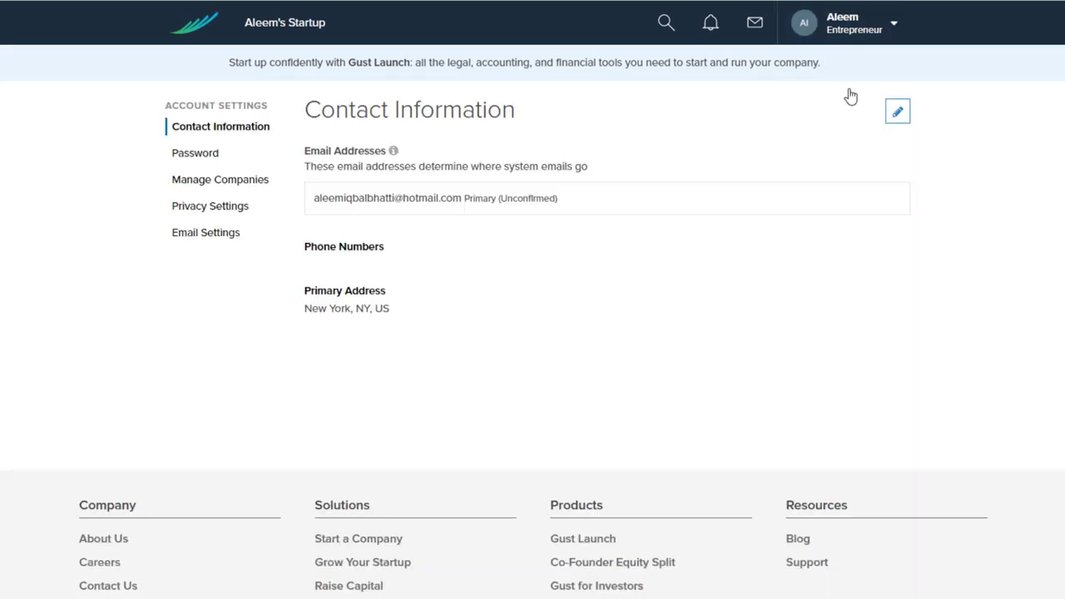
pyautogui.click(223, 181)
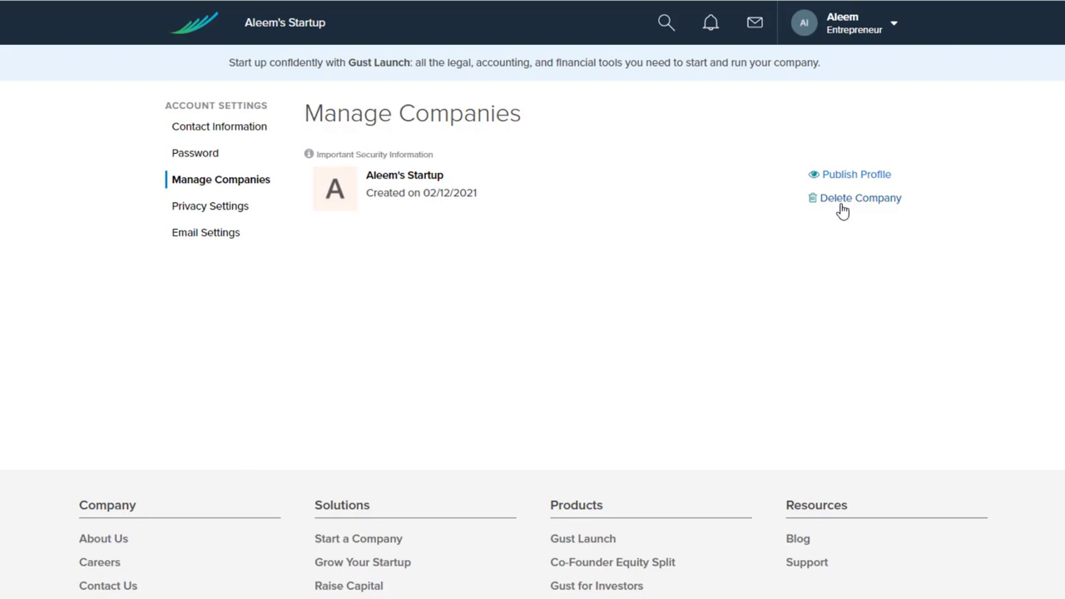
pyautogui.click(842, 204)
pyautogui.click(664, 198)
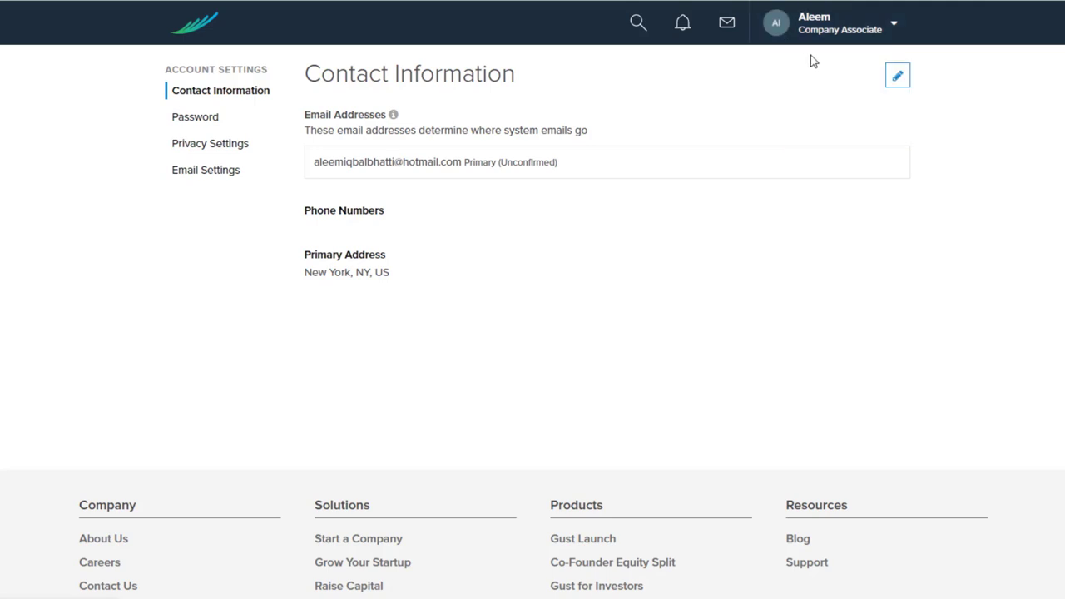
pyautogui.click(810, 70)
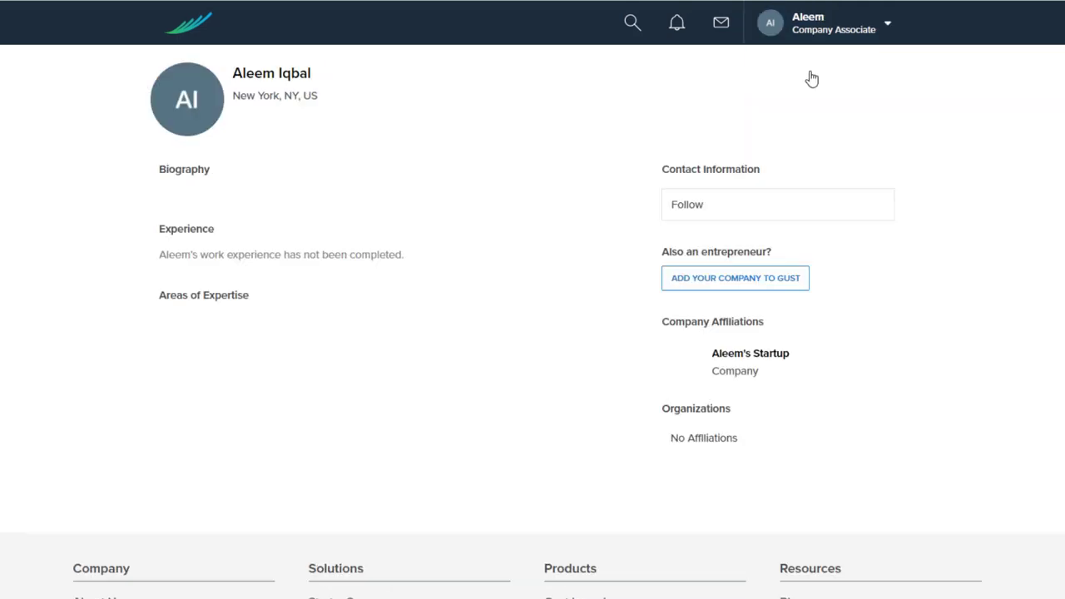
# Start a new company named Gaming Dairy and write its one-line tech-website pitch
pyautogui.click(774, 287)
pyautogui.click(572, 109)
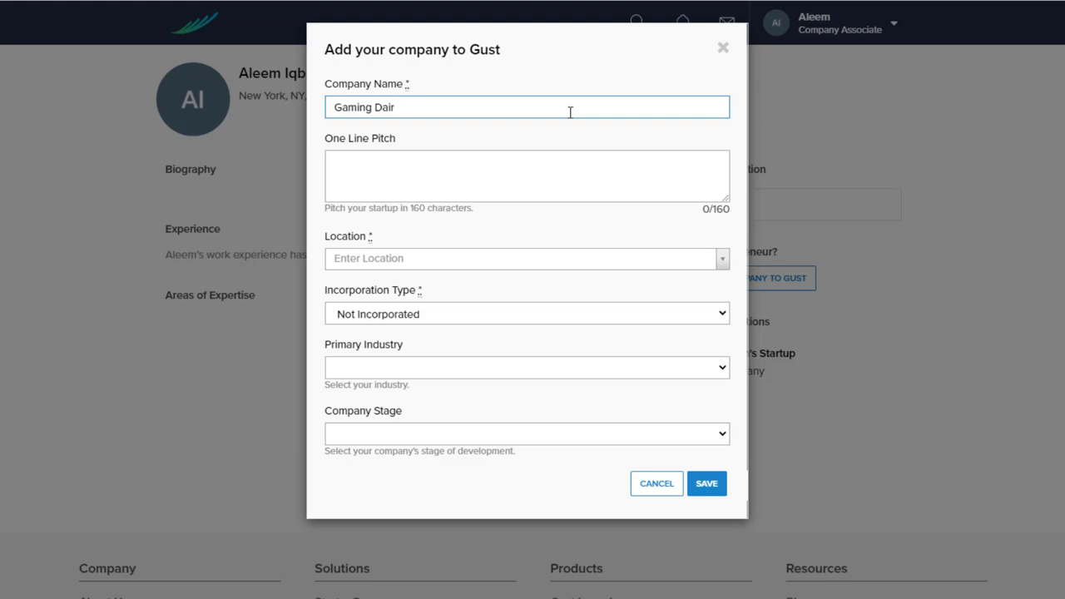
pyautogui.press('Tab')
pyautogui.write('Gamin')
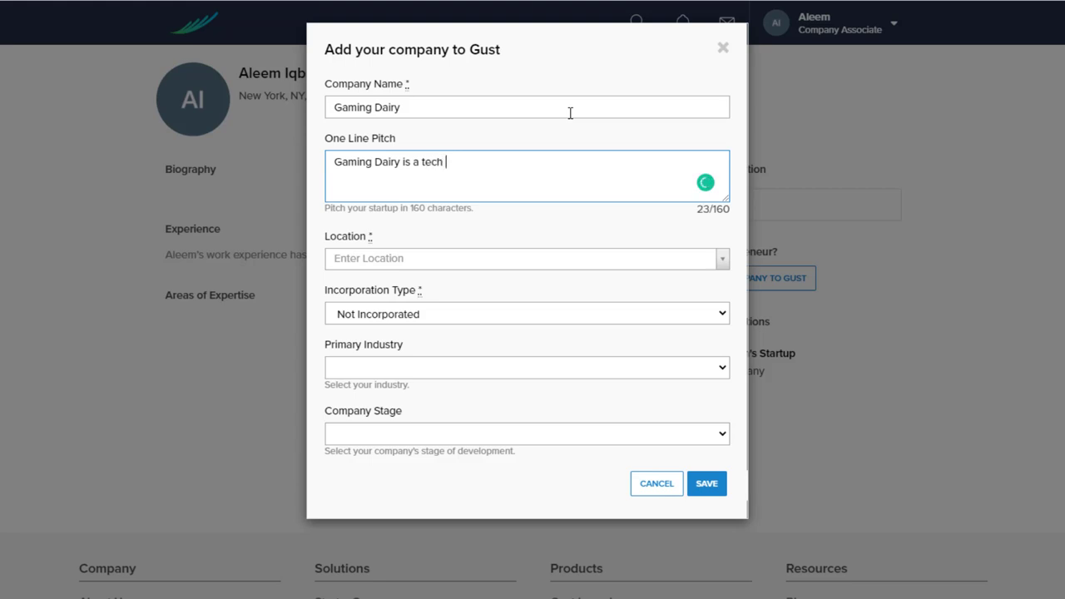
pyautogui.write('website related to')
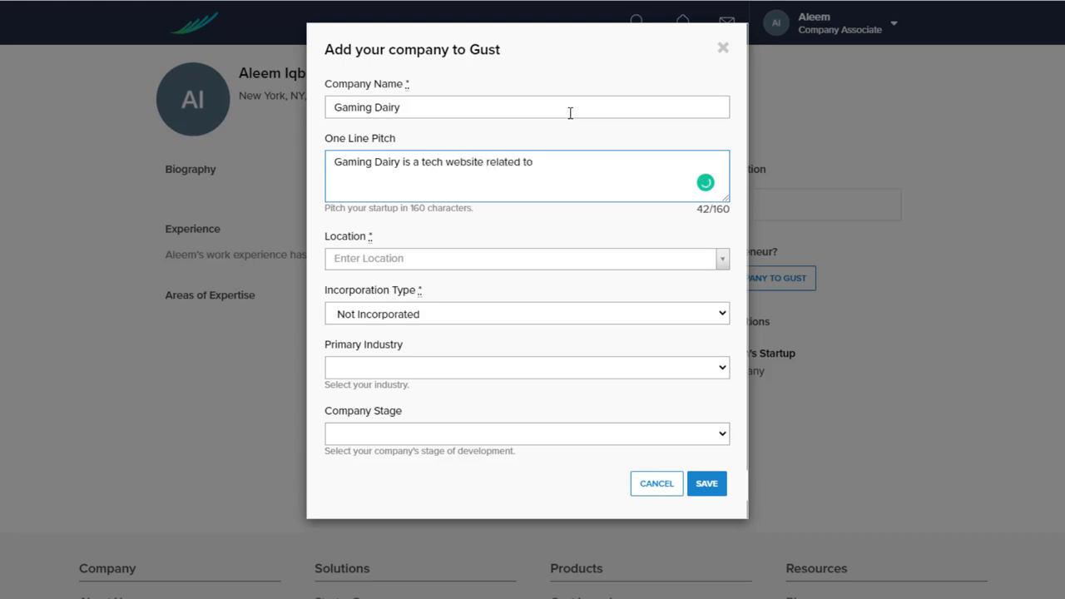
pyautogui.write('chnology.')
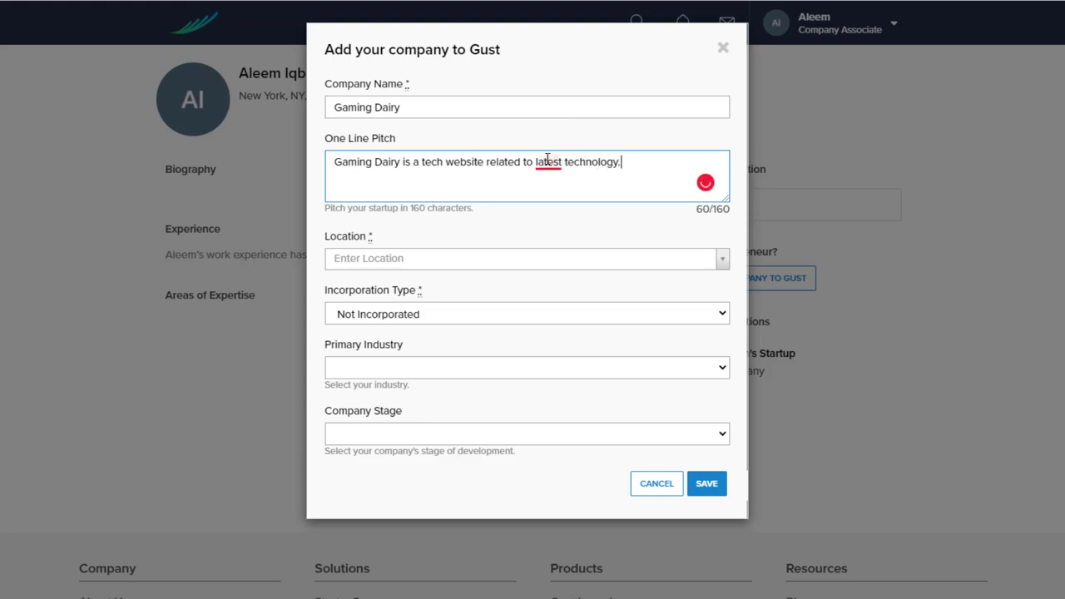
pyautogui.moveTo(548, 160)
pyautogui.click(568, 198)
# Set the location to New York, NY, USA and keep Not Incorporated
pyautogui.click(715, 261)
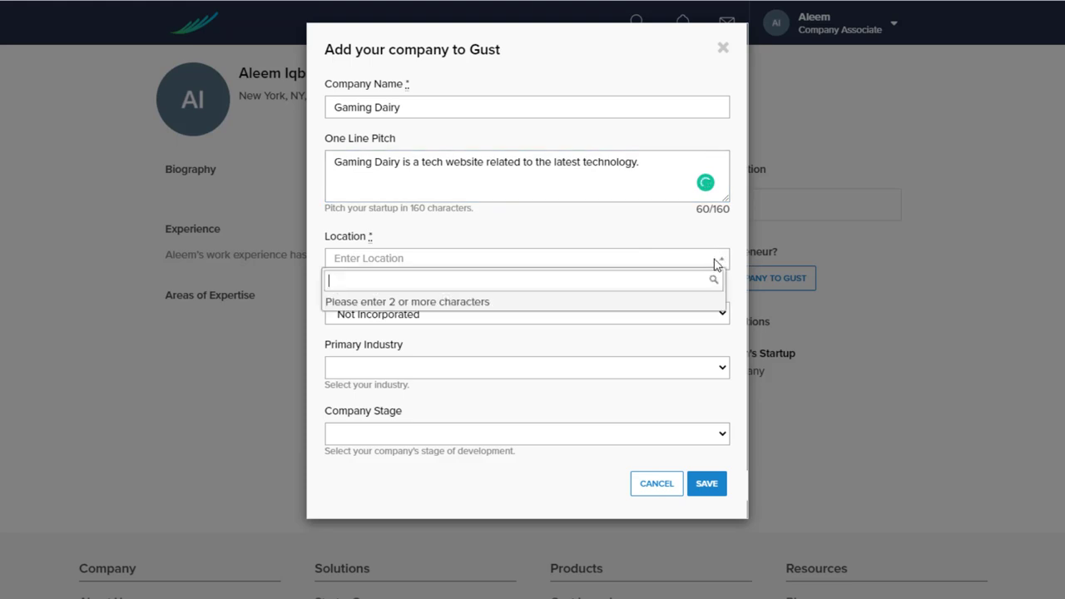
pyautogui.click(671, 265)
pyautogui.click(647, 265)
pyautogui.write('New York')
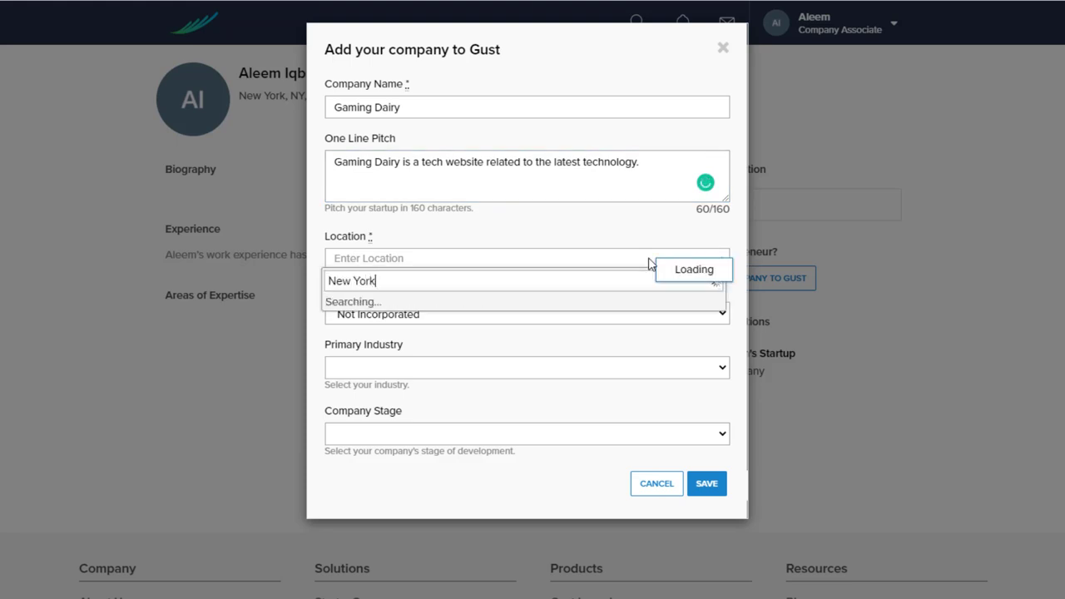
pyautogui.click(610, 305)
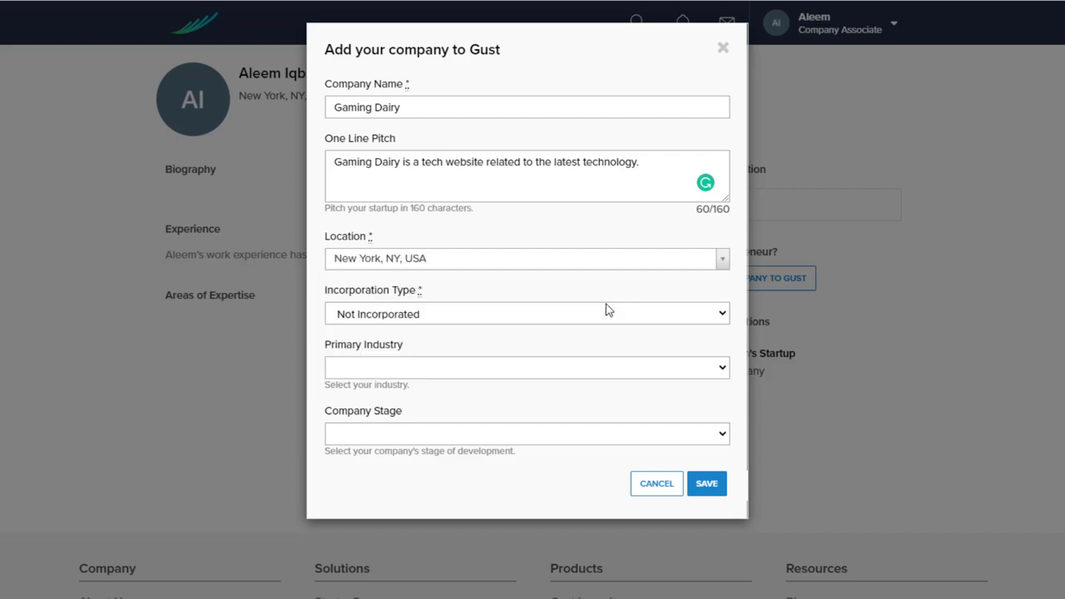
pyautogui.click(607, 306)
pyautogui.click(607, 307)
# Choose IT Services industry and $500K in TTM Revenue stage, then save the company
pyautogui.click(547, 373)
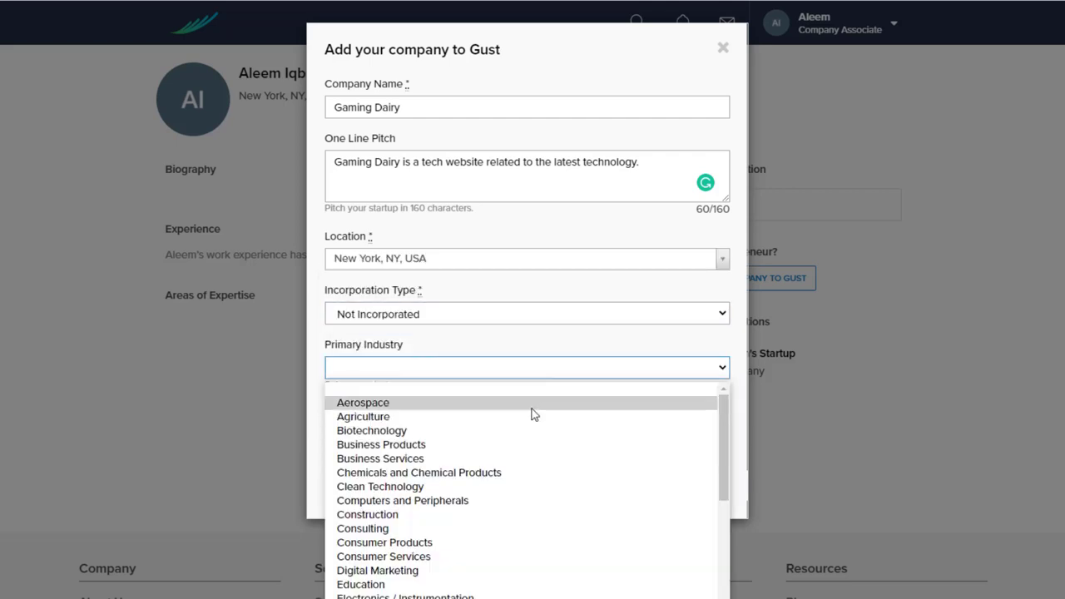
pyautogui.scroll(-3, 468, 483)
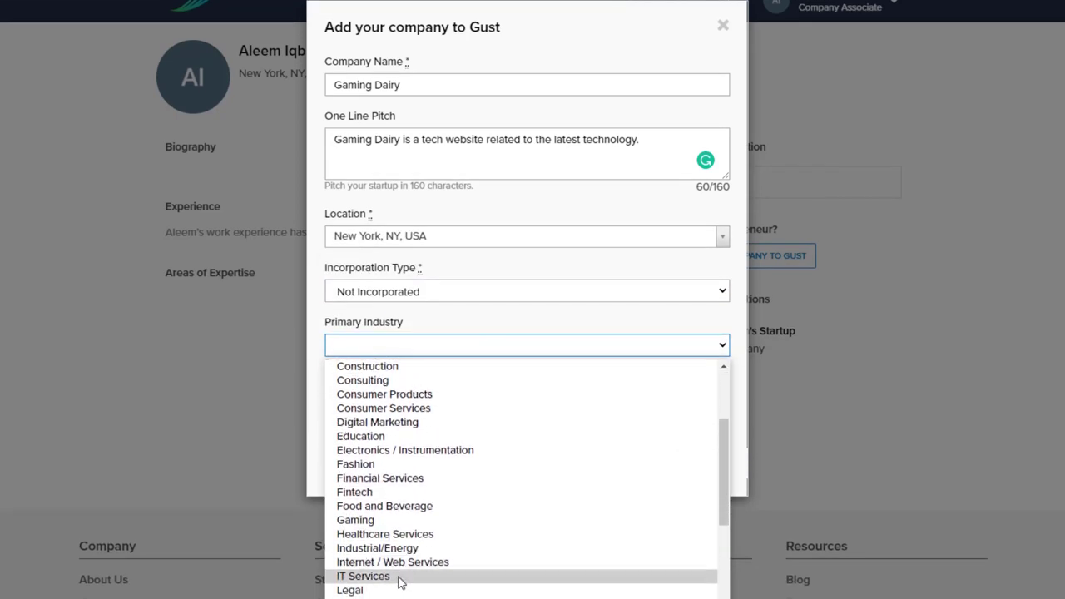
pyautogui.click(394, 583)
pyautogui.click(451, 418)
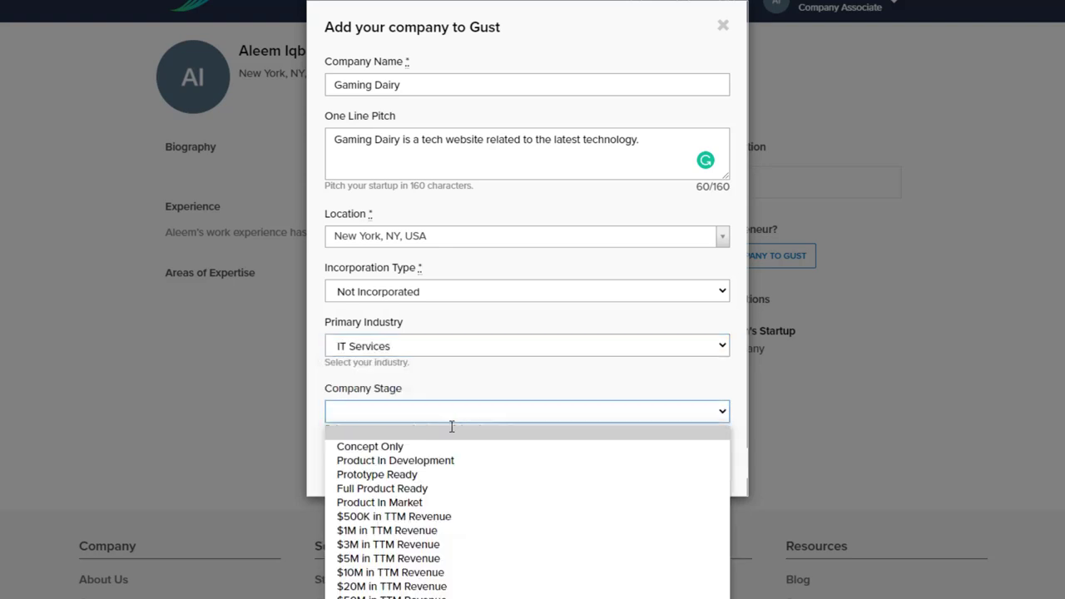
pyautogui.click(432, 516)
pyautogui.click(708, 463)
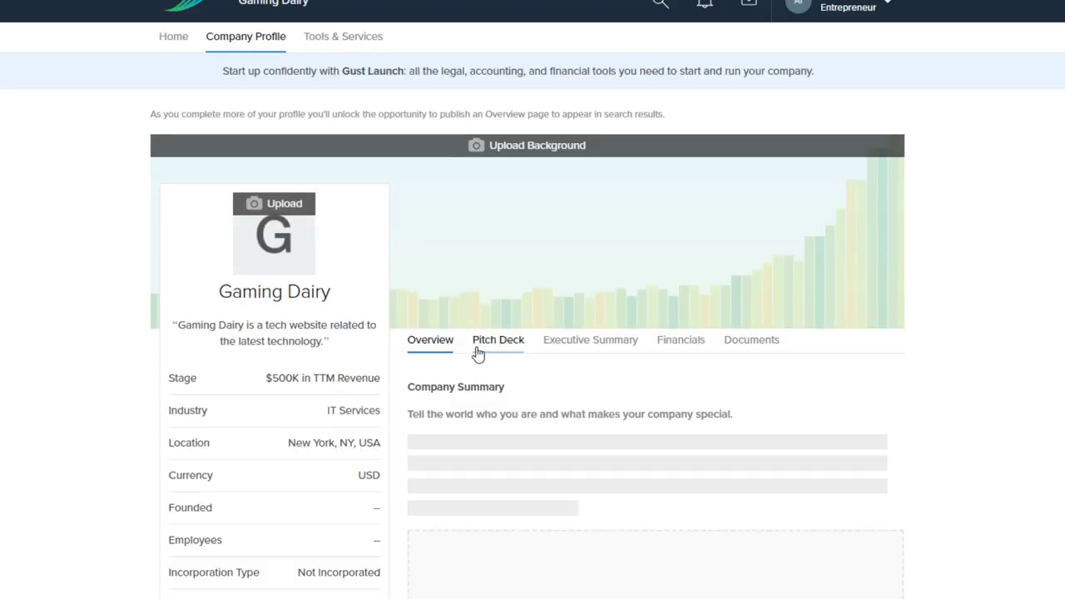
# Upload logo.png as the company logo and save the crop
pyautogui.scroll(-10, 438, 321)
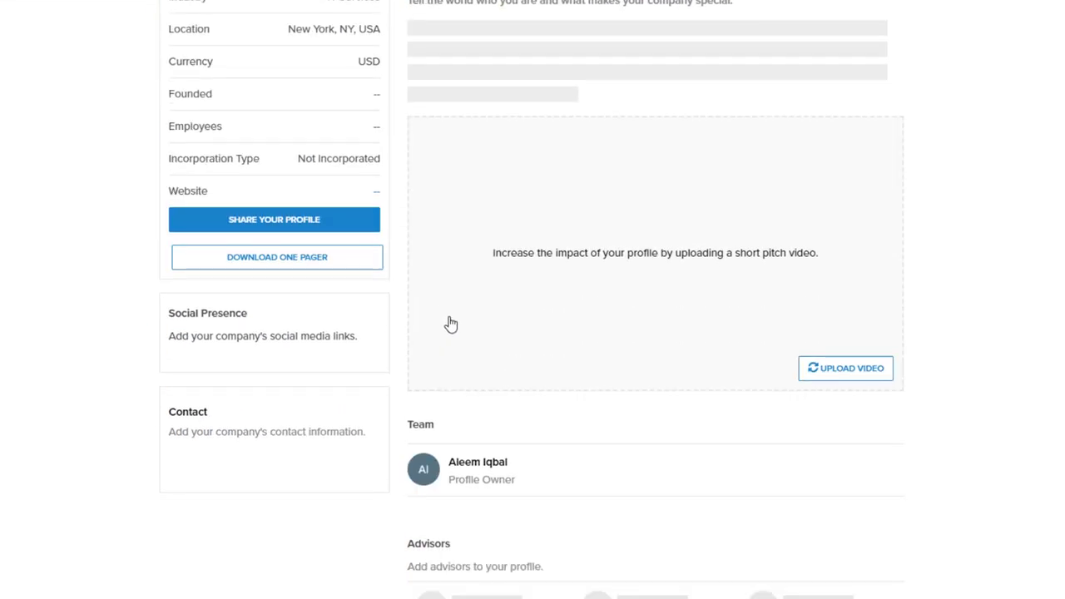
pyautogui.scroll(10, 454, 316)
pyautogui.scroll(1, 680, 264)
pyautogui.click(295, 205)
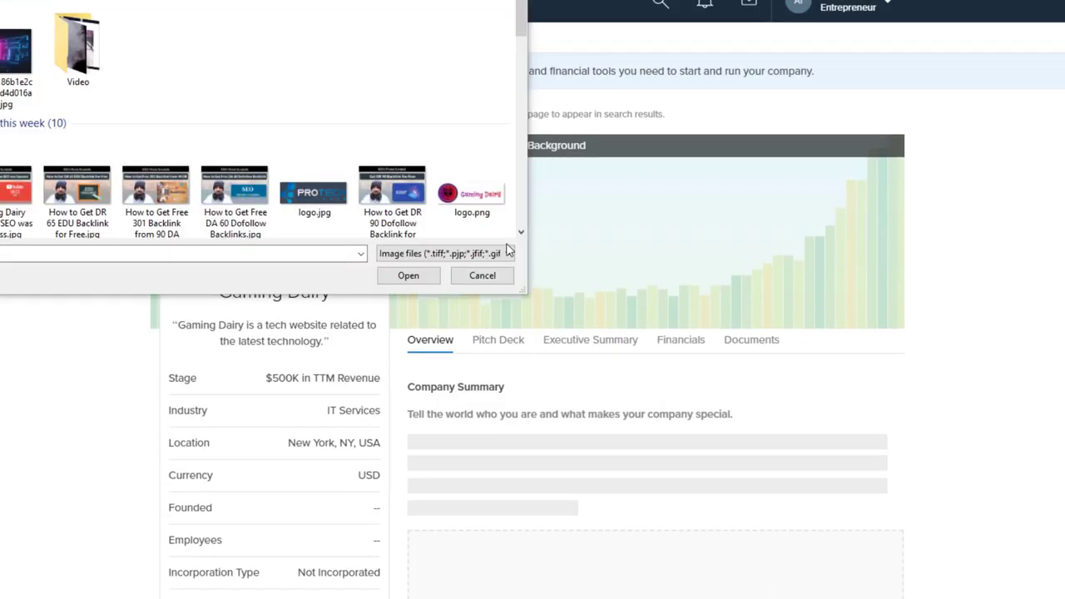
pyautogui.click(485, 212)
pyautogui.doubleClick(485, 212)
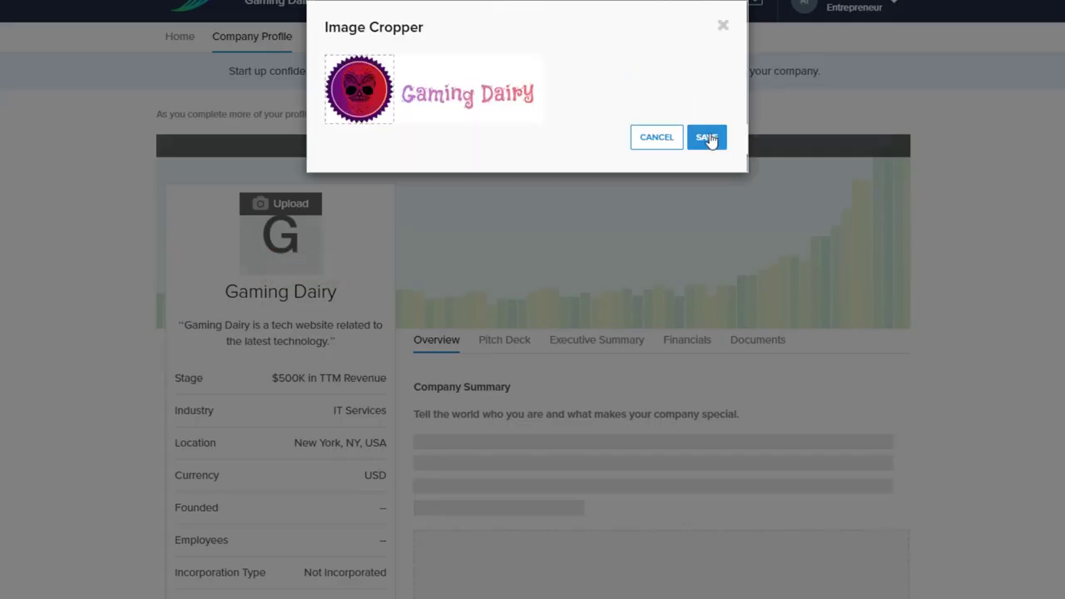
pyautogui.click(703, 140)
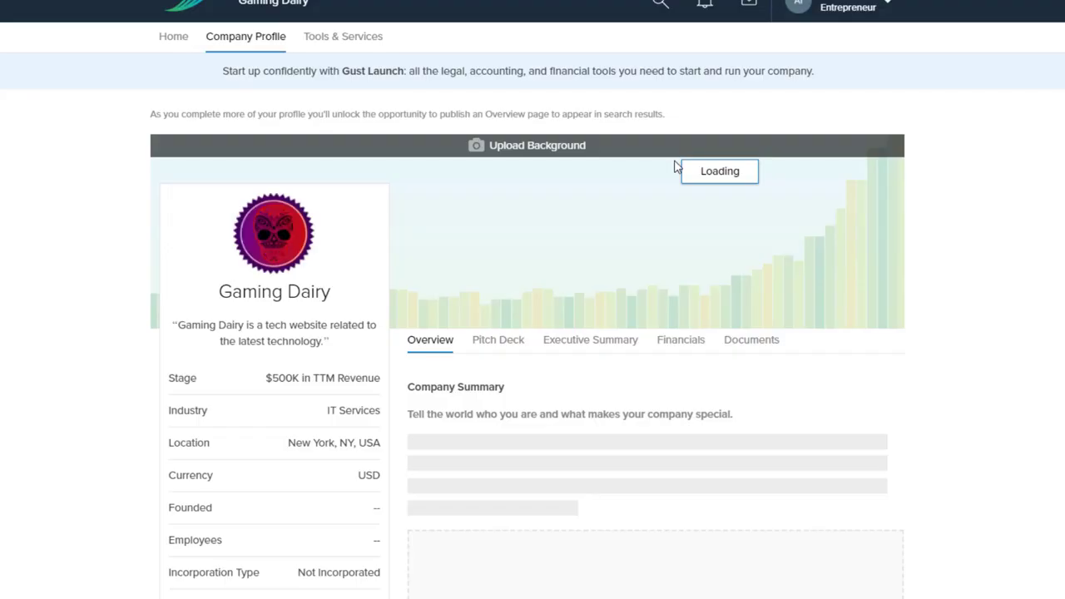
# Upload the neon circuit-style image as the background banner, adjust the crop and save
pyautogui.scroll(-1, 333, 299)
pyautogui.scroll(-2, 325, 298)
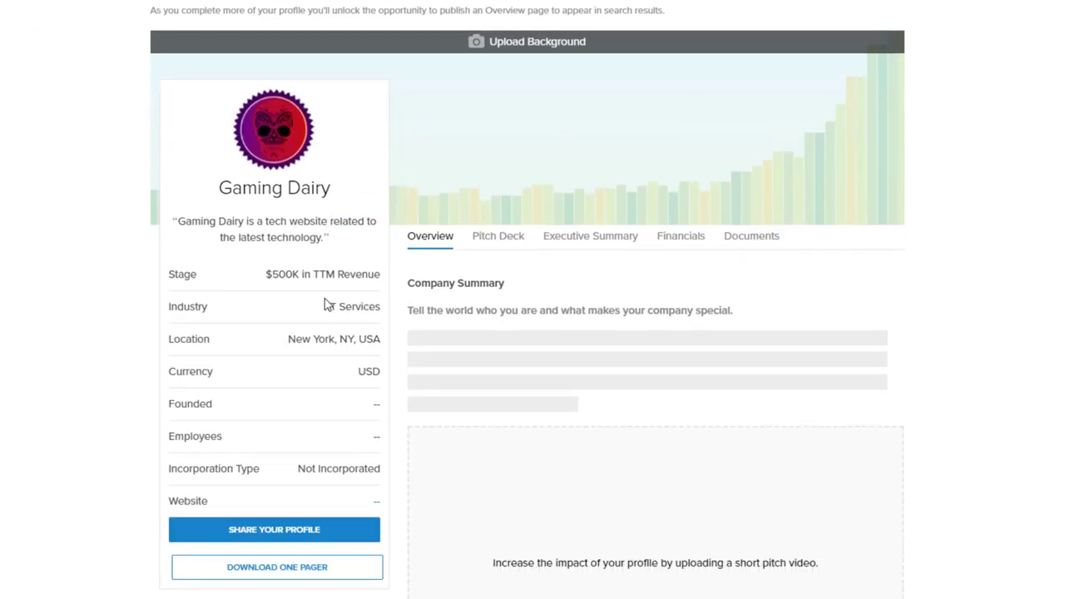
pyautogui.scroll(-3, 329, 305)
pyautogui.scroll(6, 325, 305)
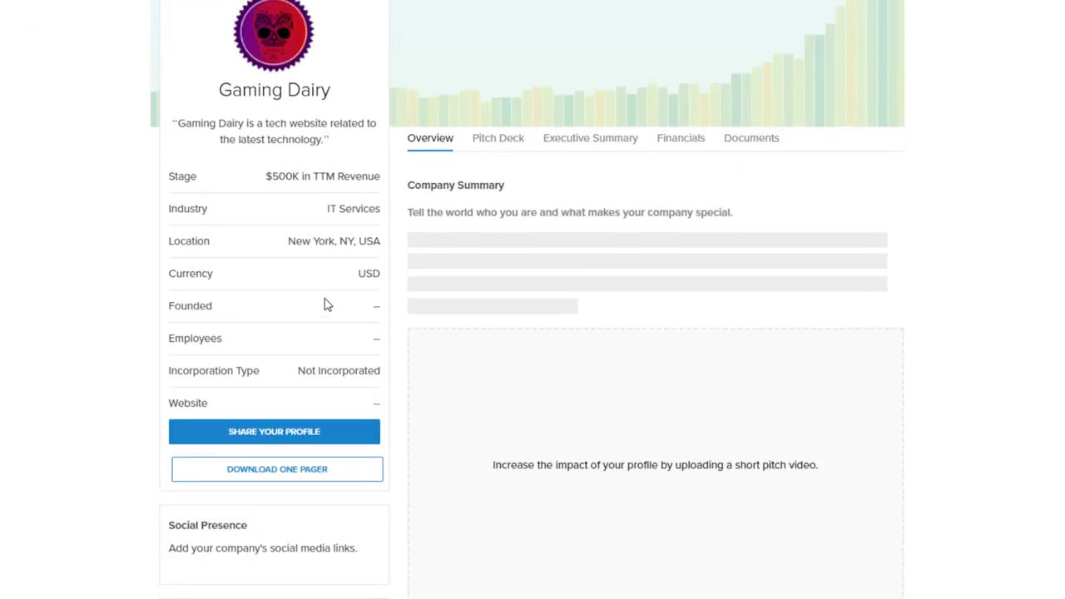
pyautogui.click(537, 150)
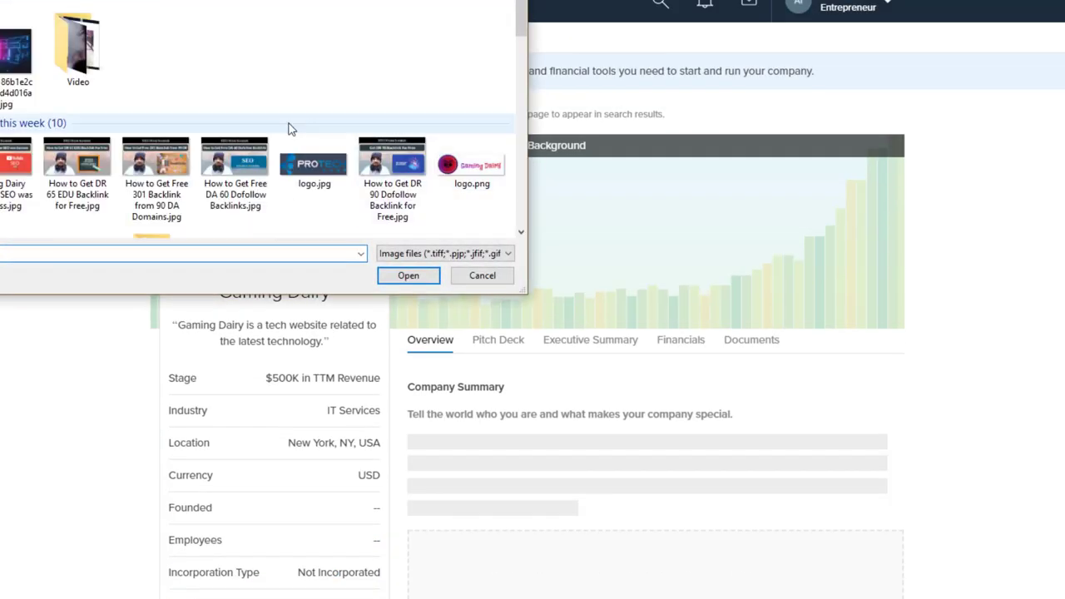
pyautogui.doubleClick(29, 83)
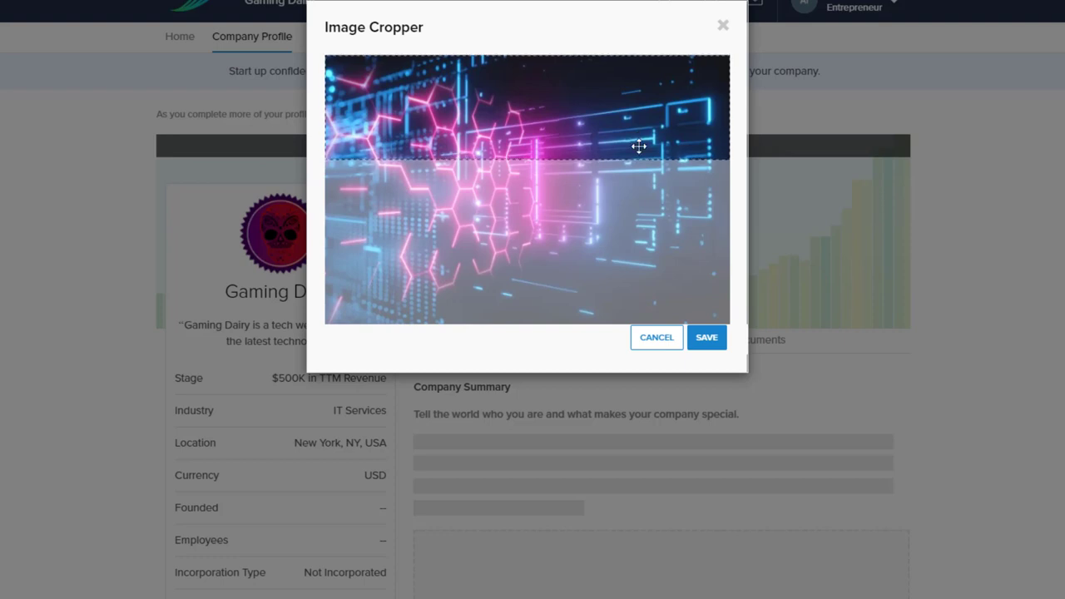
pyautogui.moveTo(637, 147); pyautogui.dragTo(634, 305)
pyautogui.moveTo(642, 262); pyautogui.dragTo(631, 73)
pyautogui.click(711, 339)
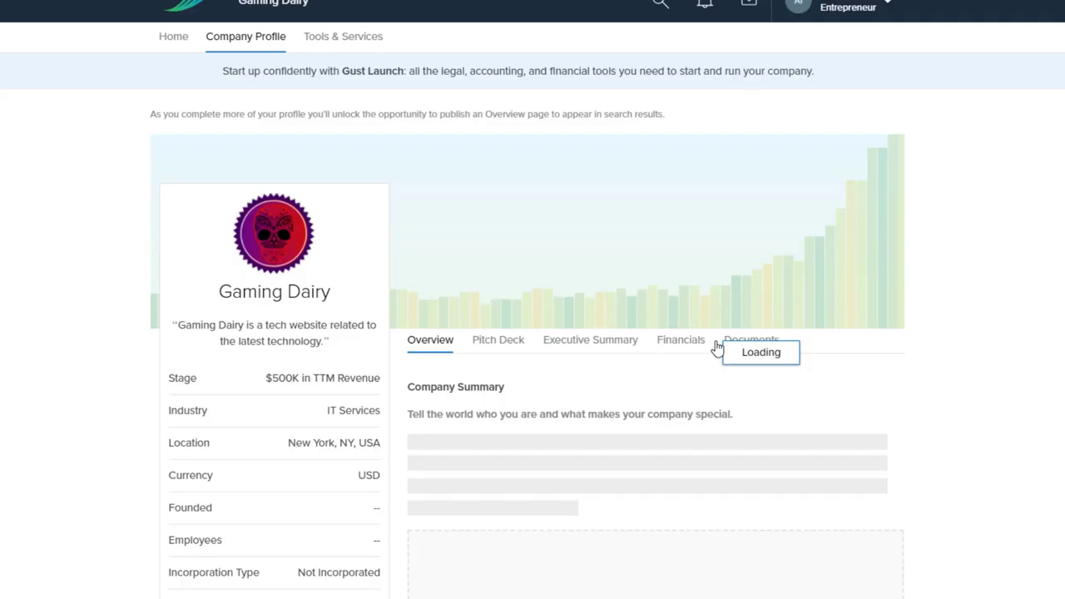
pyautogui.scroll(-4, 715, 344)
pyautogui.scroll(3, 635, 357)
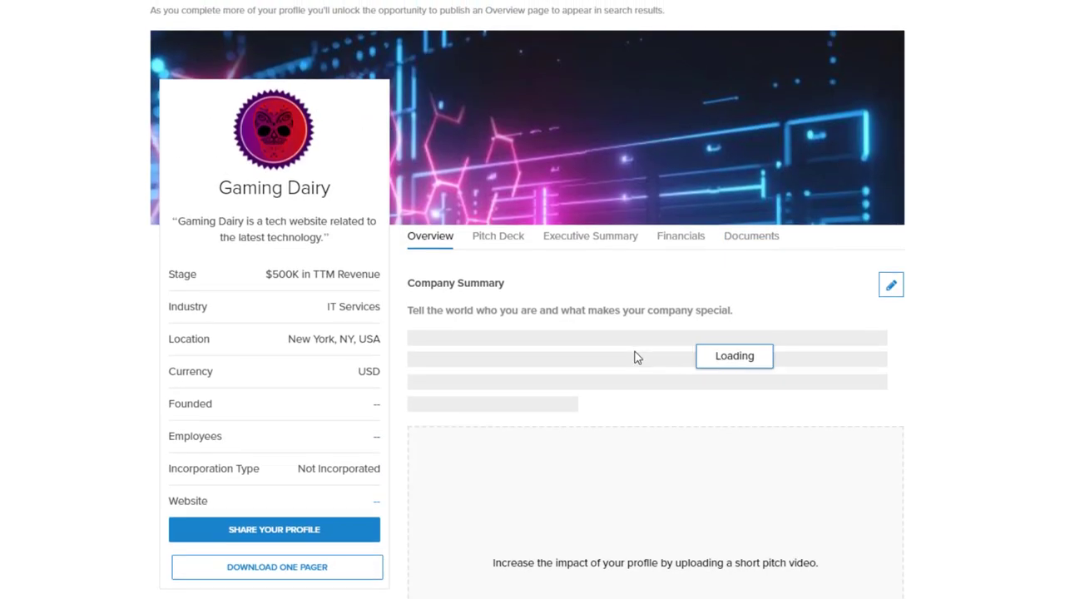
pyautogui.scroll(-1, 626, 350)
pyautogui.scroll(-3, 626, 350)
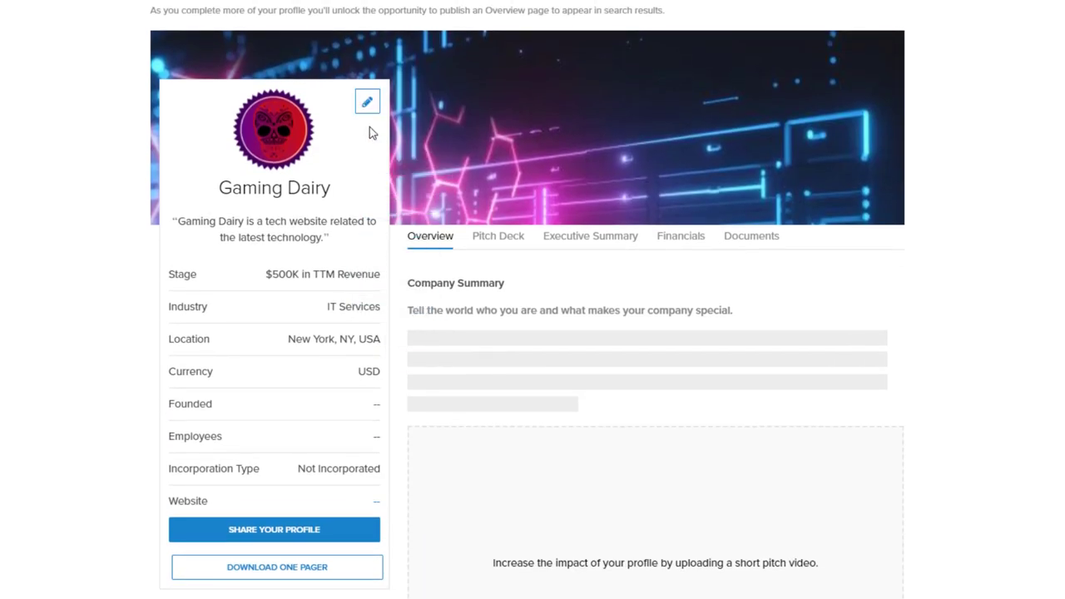
# Set the founding date to January 1, 2019 and enter 2 employees
pyautogui.click(369, 105)
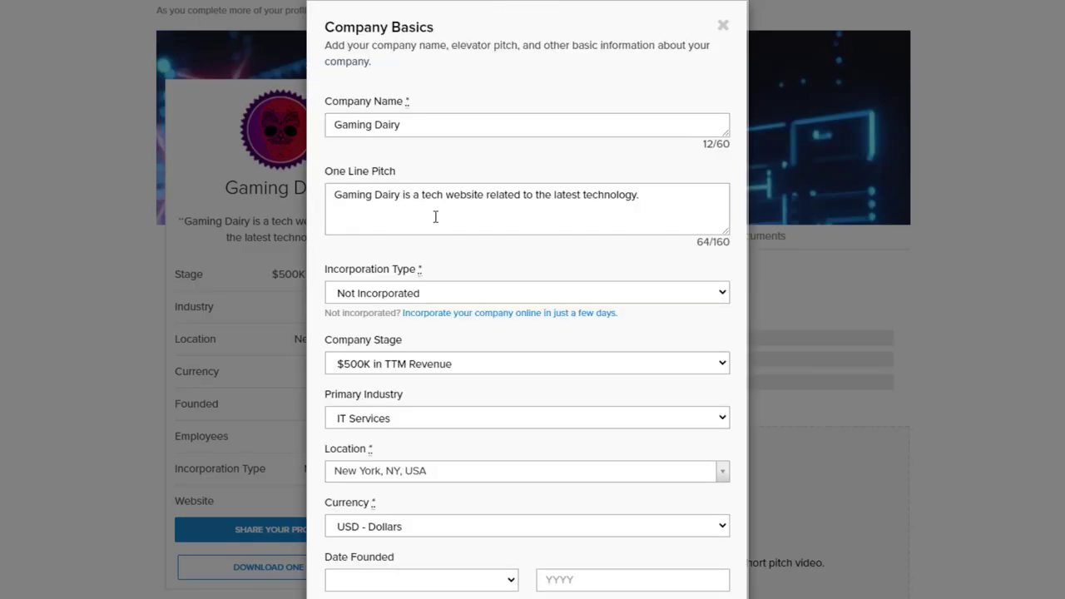
pyautogui.scroll(-3, 435, 218)
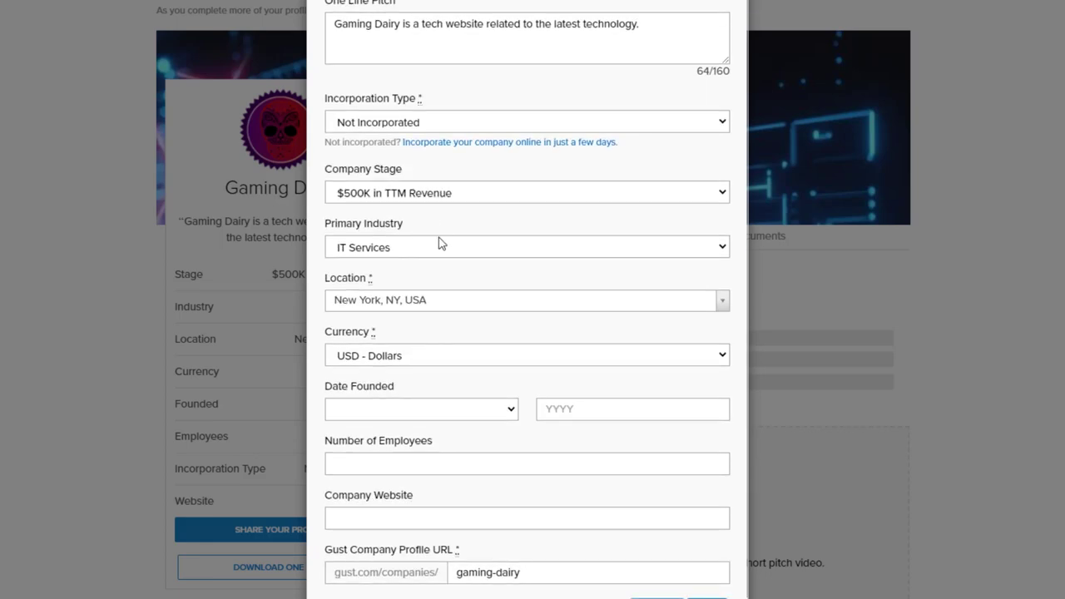
pyautogui.click(502, 408)
pyautogui.click(478, 443)
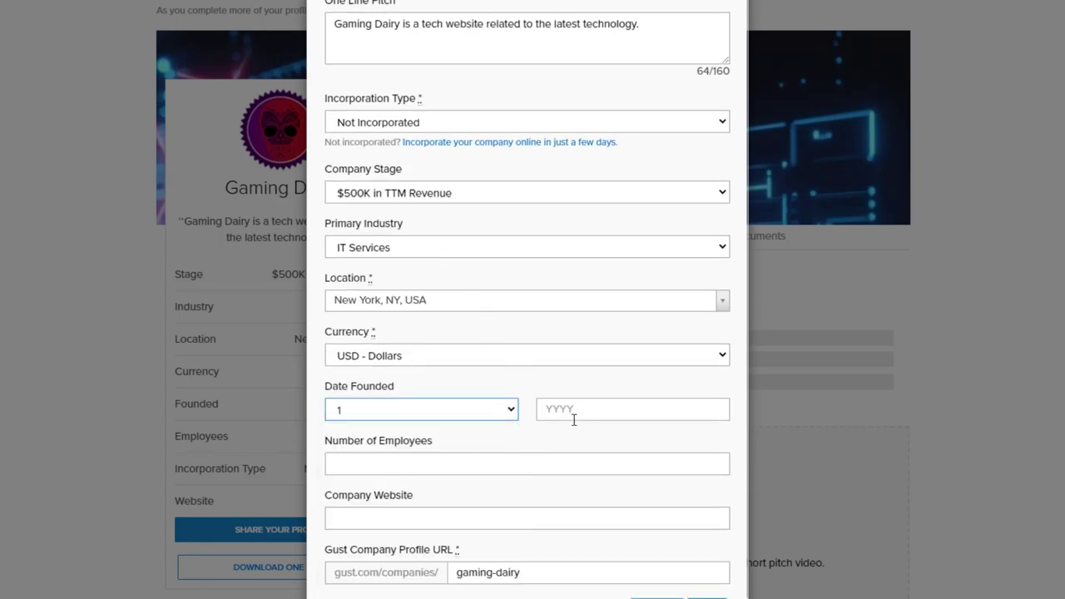
pyautogui.click(587, 416)
pyautogui.write('2019')
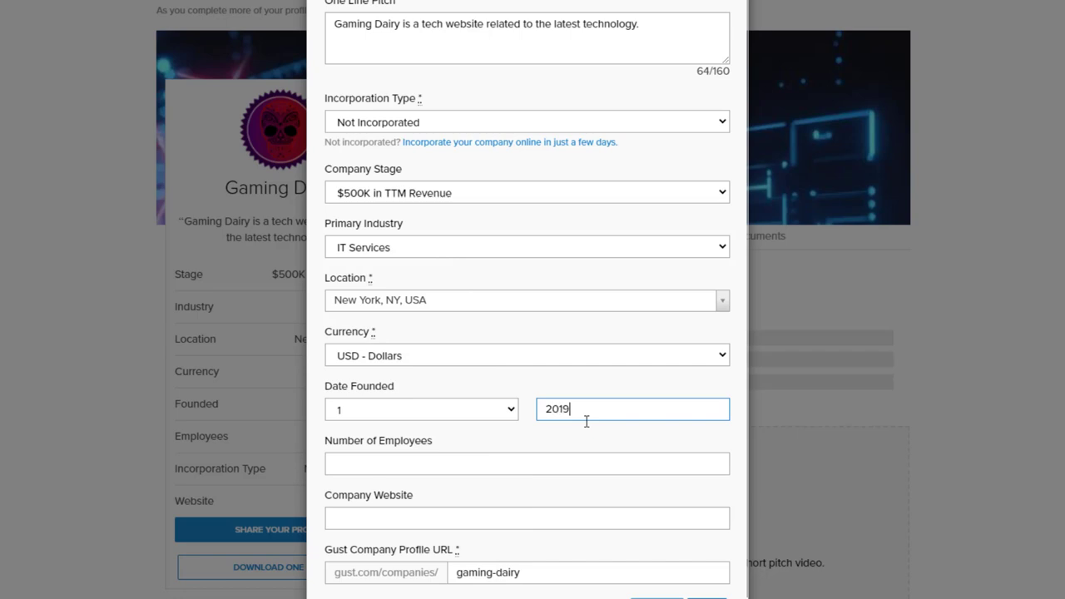
pyautogui.press('Tab')
pyautogui.press('Tab')
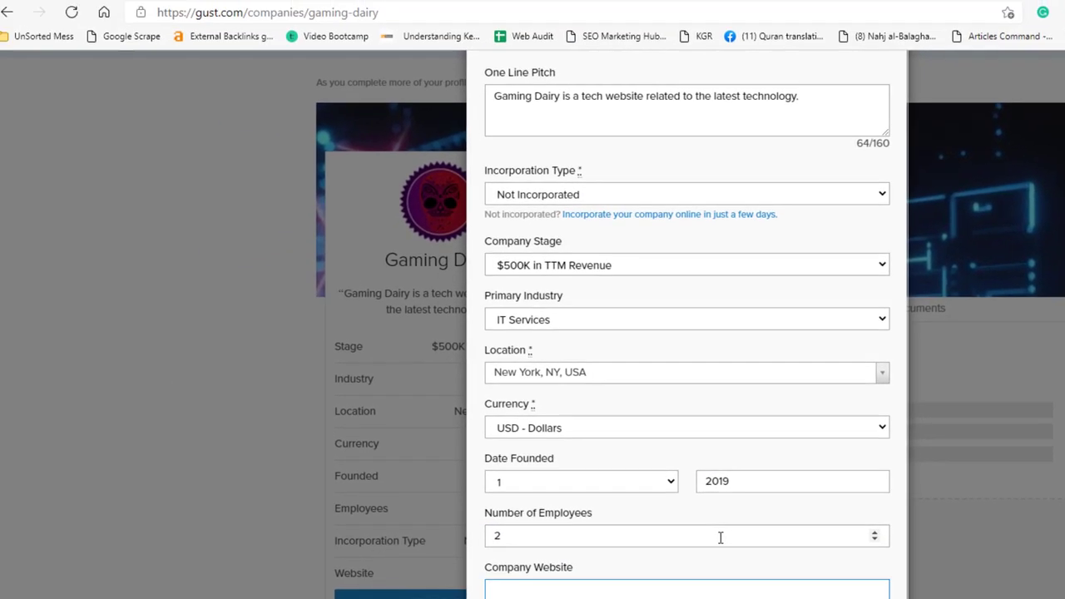
# Copy the gamingdairy.com address into Company Website and save the company details
pyautogui.hotkey('ctrl', 't')
pyautogui.write('gamingdairy.com')
pyautogui.press('Return')
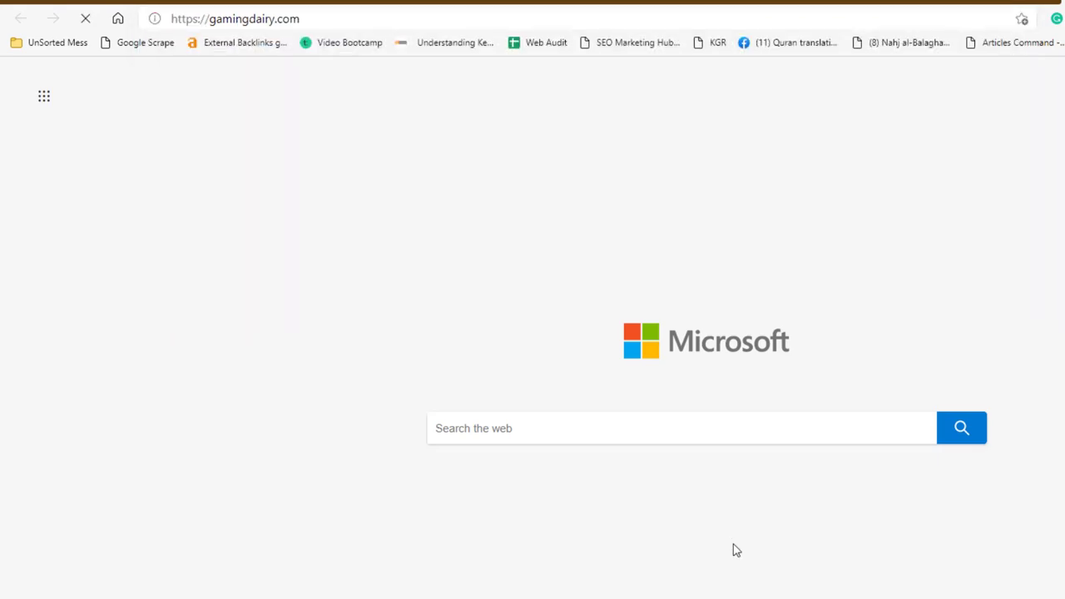
pyautogui.click(283, 19)
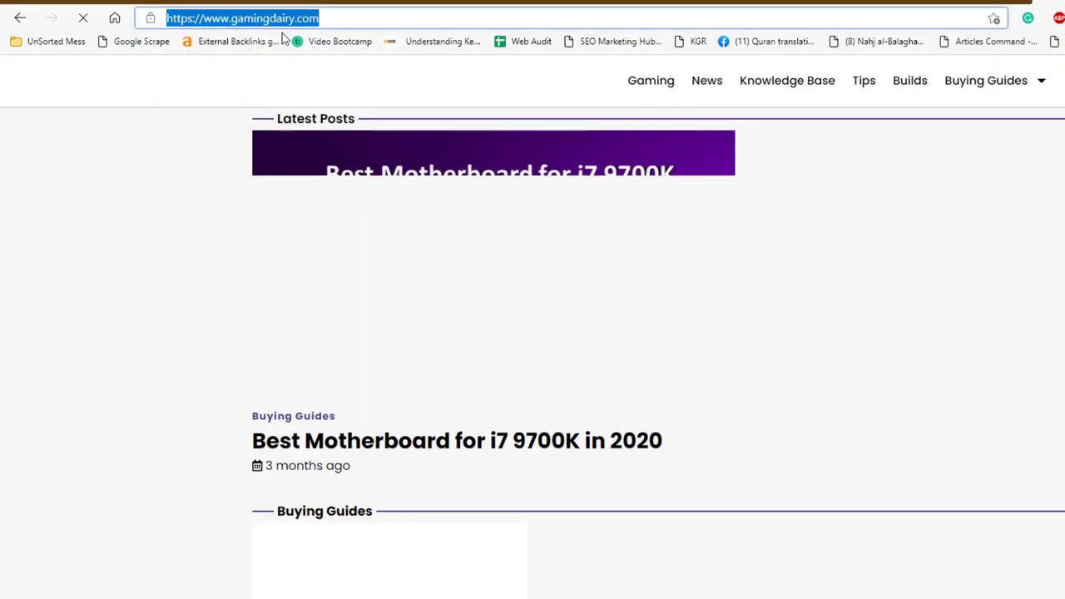
pyautogui.hotkey('ctrl', 'c')
pyautogui.hotkey('ctrl', 'w')
pyautogui.hotkey('ctrl', 'v')
pyautogui.click(762, 579)
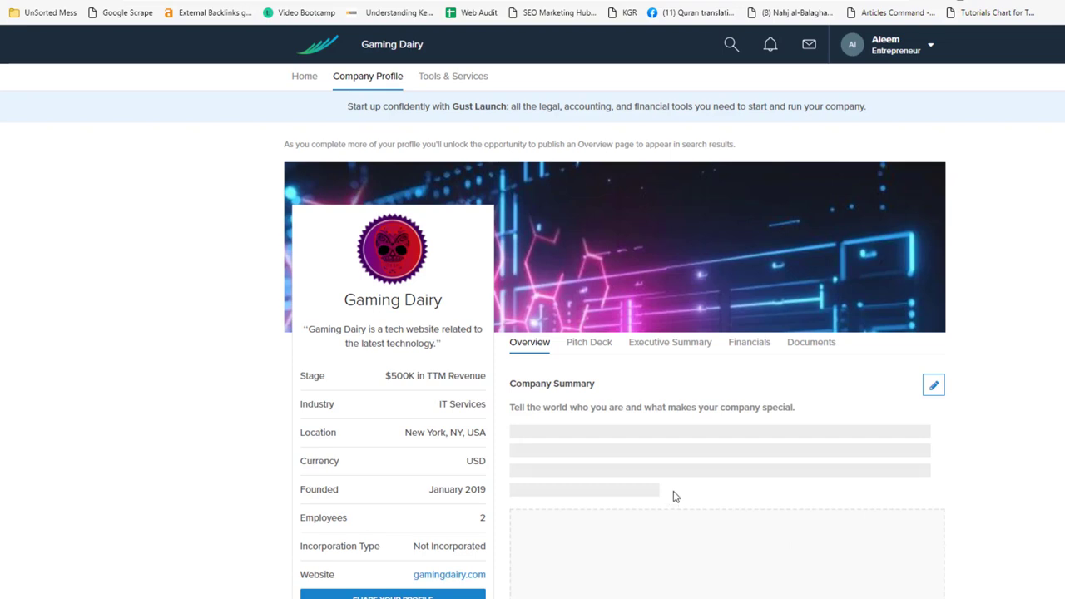
# Enter the company phone number and e-mail, pick the first suggested office location, and save
pyautogui.scroll(-5, 675, 497)
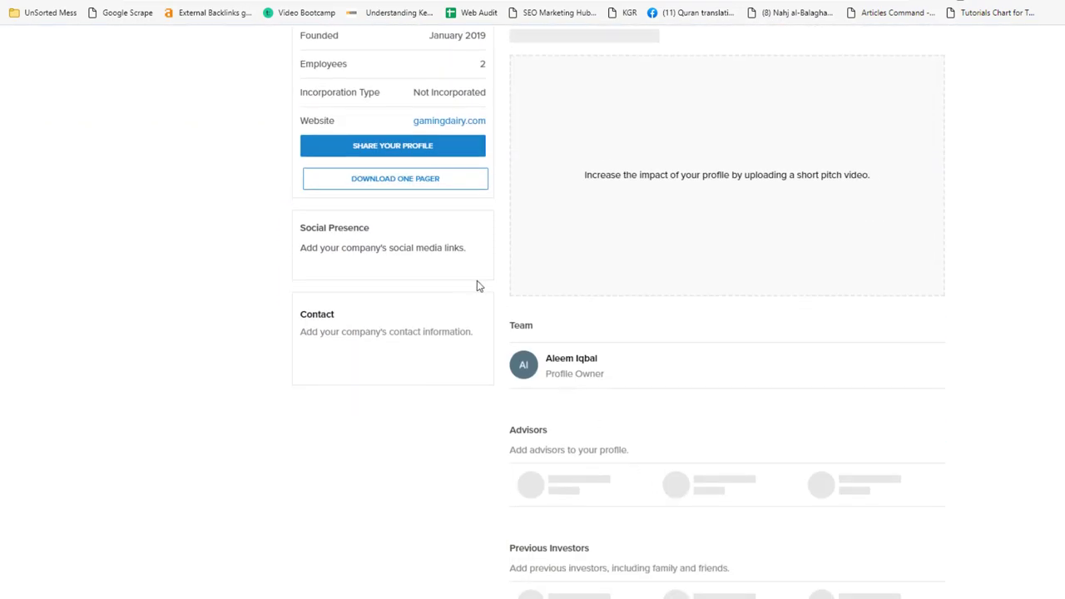
pyautogui.click(474, 316)
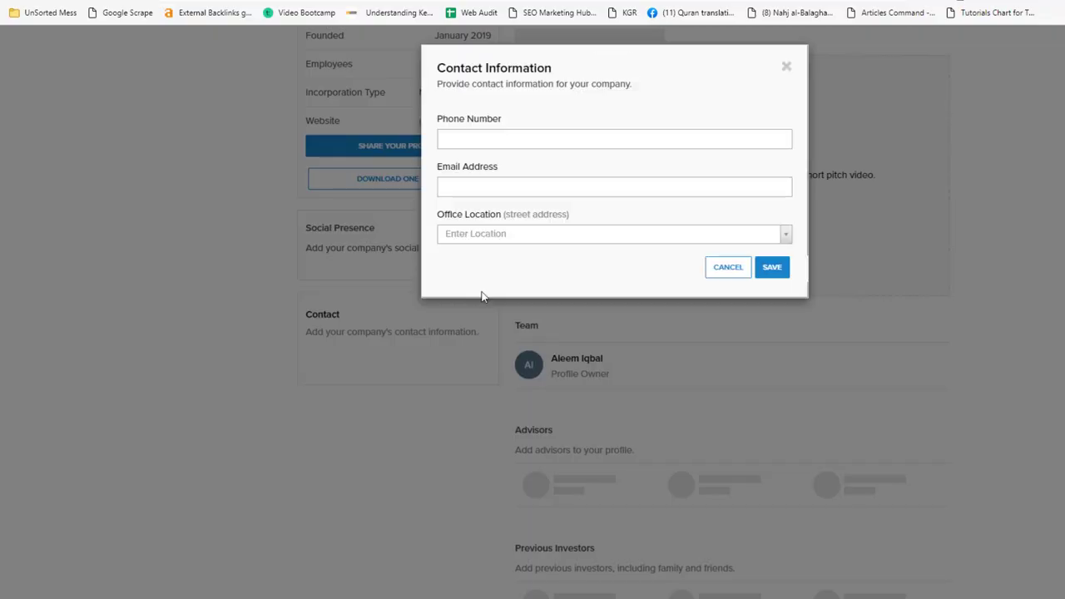
pyautogui.click(512, 134)
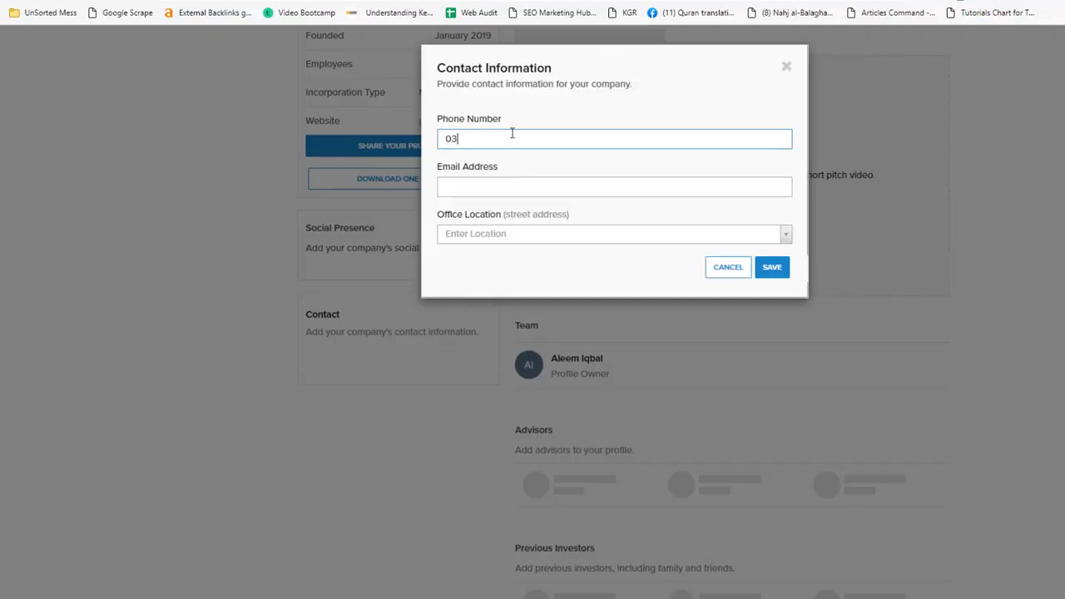
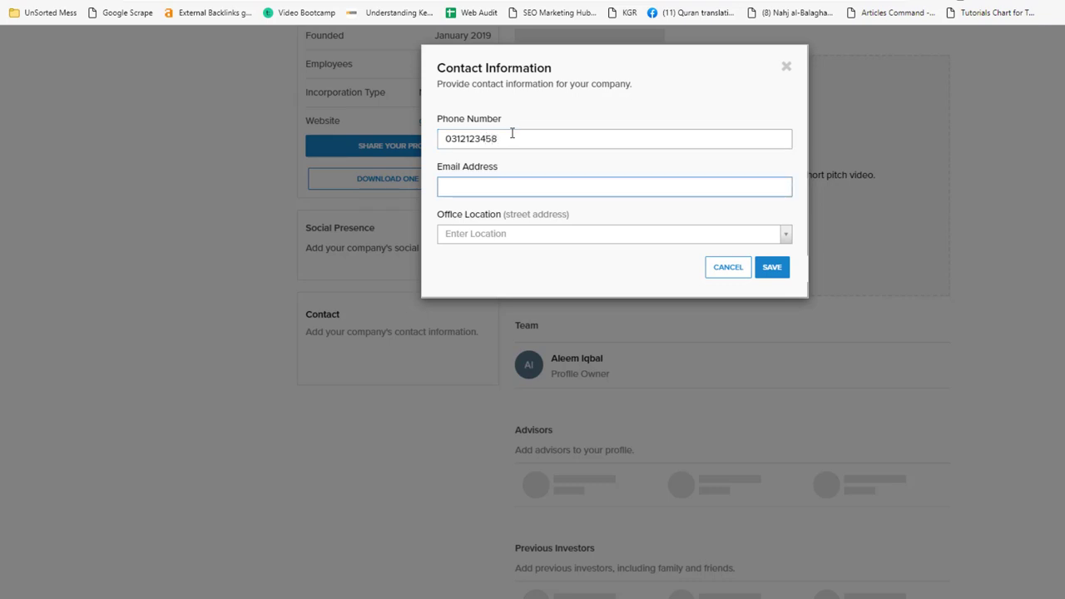
pyautogui.press('Tab')
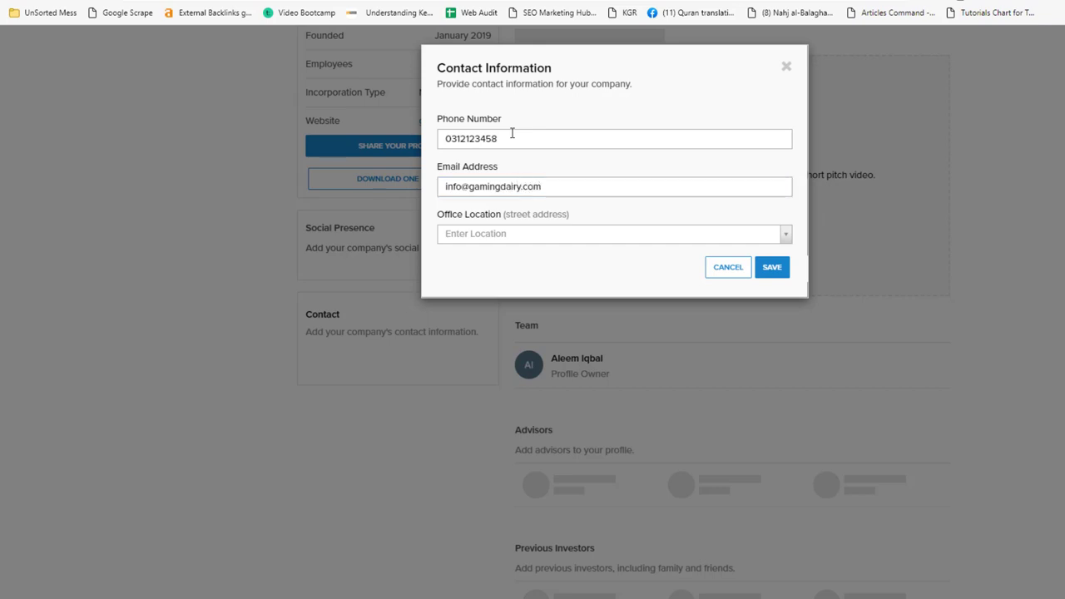
pyautogui.write('New York')
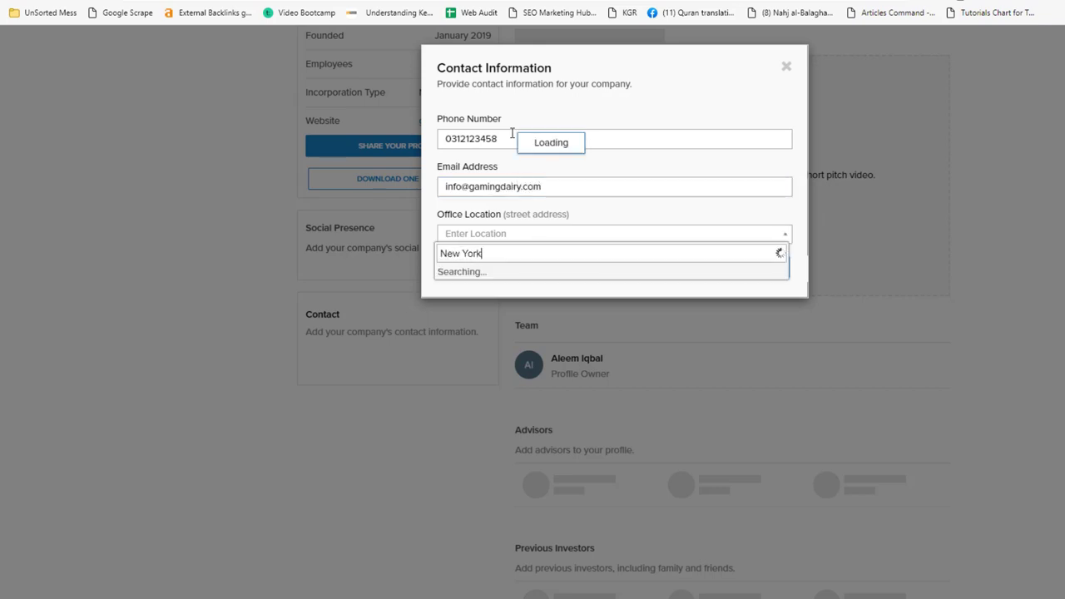
pyautogui.click(541, 273)
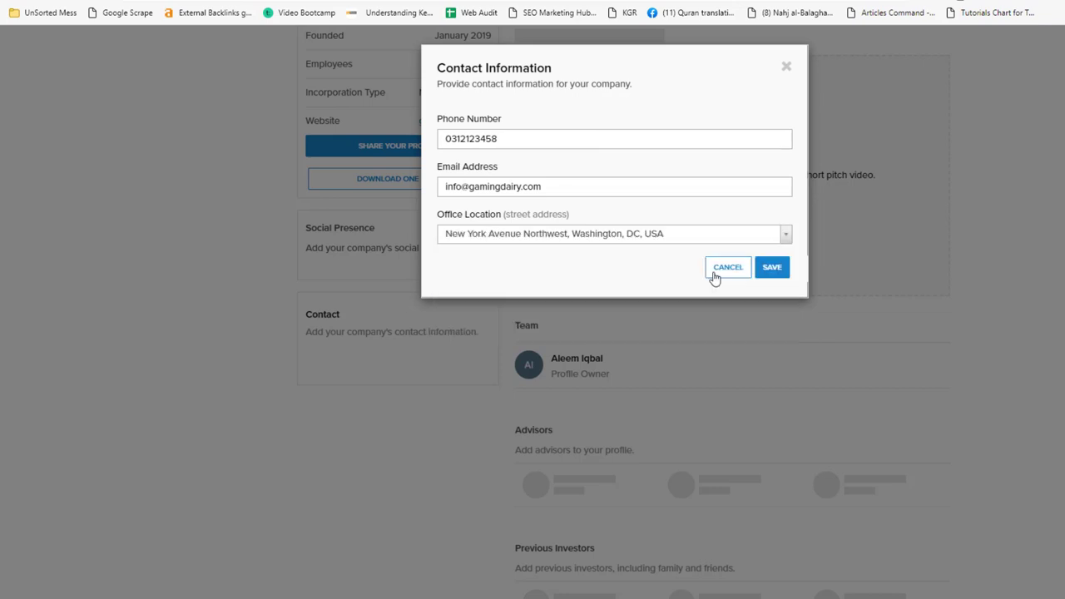
pyautogui.click(770, 273)
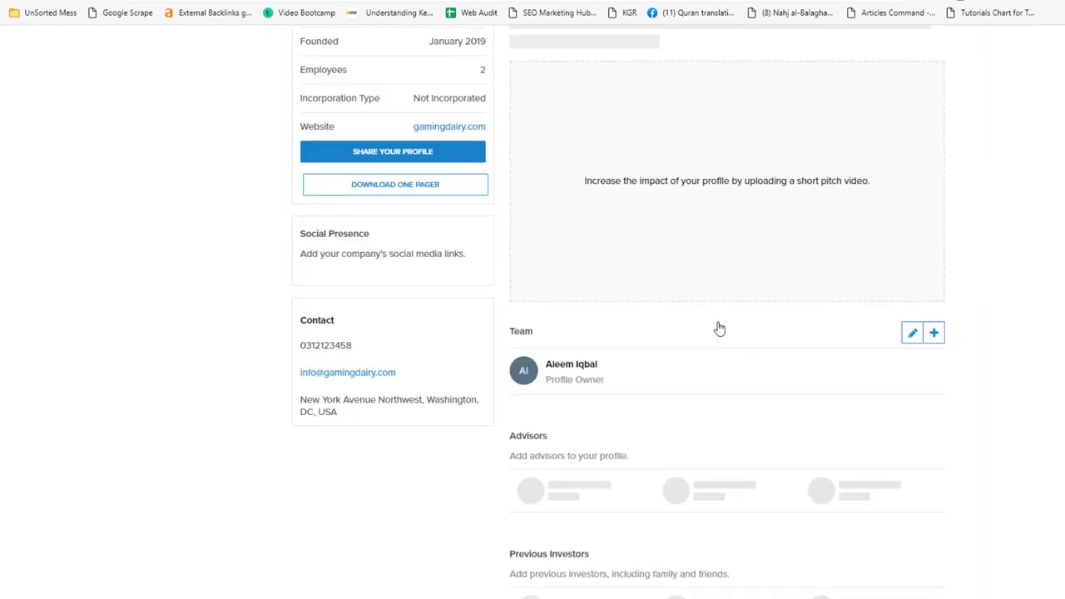
pyautogui.scroll(-3, 684, 344)
# Open the Social Presence editor at the Facebook field
pyautogui.scroll(-3, 683, 345)
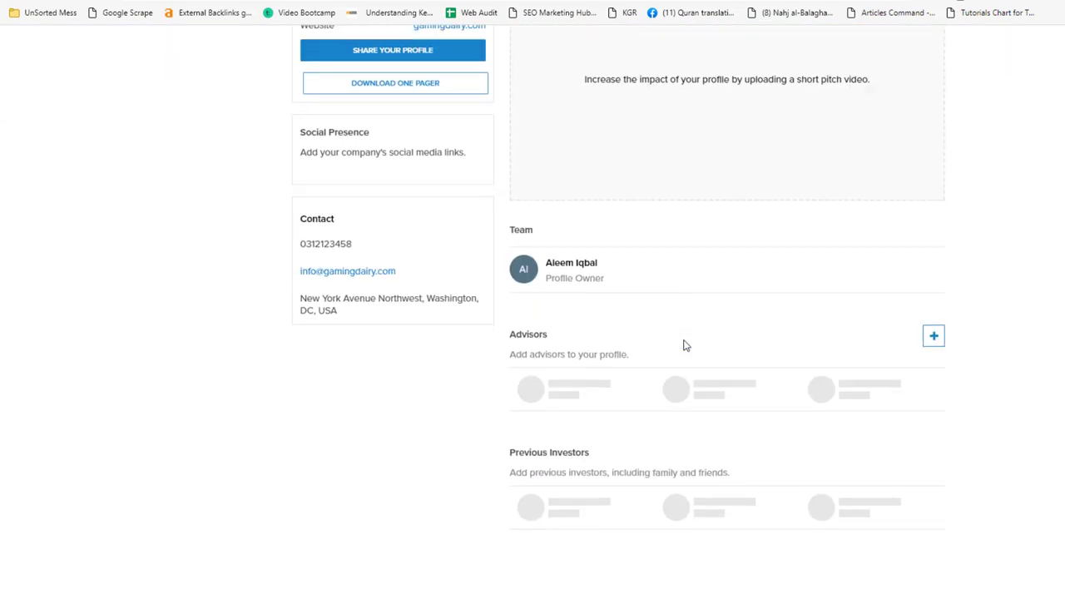
pyautogui.scroll(3, 684, 345)
pyautogui.scroll(3, 682, 347)
pyautogui.scroll(-2, 683, 347)
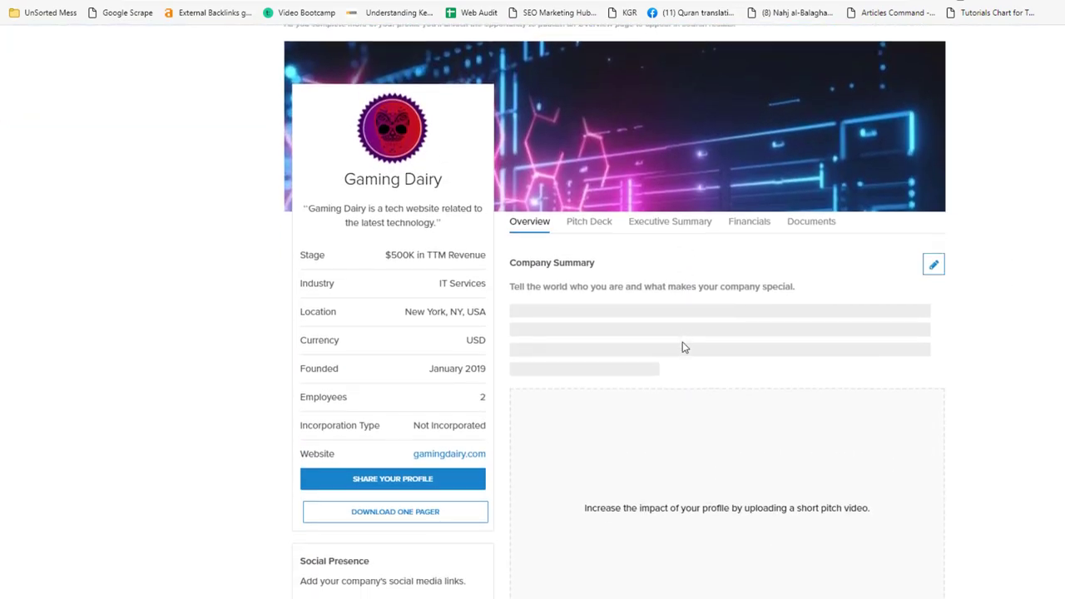
pyautogui.click(472, 480)
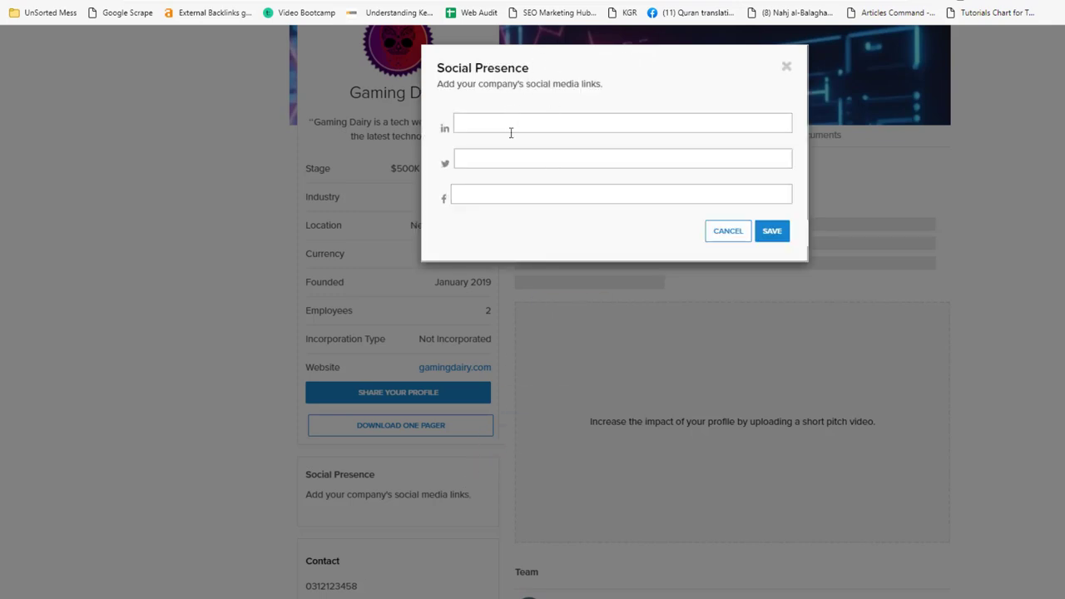
pyautogui.click(494, 198)
# Google 'gaming dairy facebook', paste the page link into Facebook, and save
pyautogui.hotkey('ctrl', 't')
pyautogui.write('gamingdairy.com')
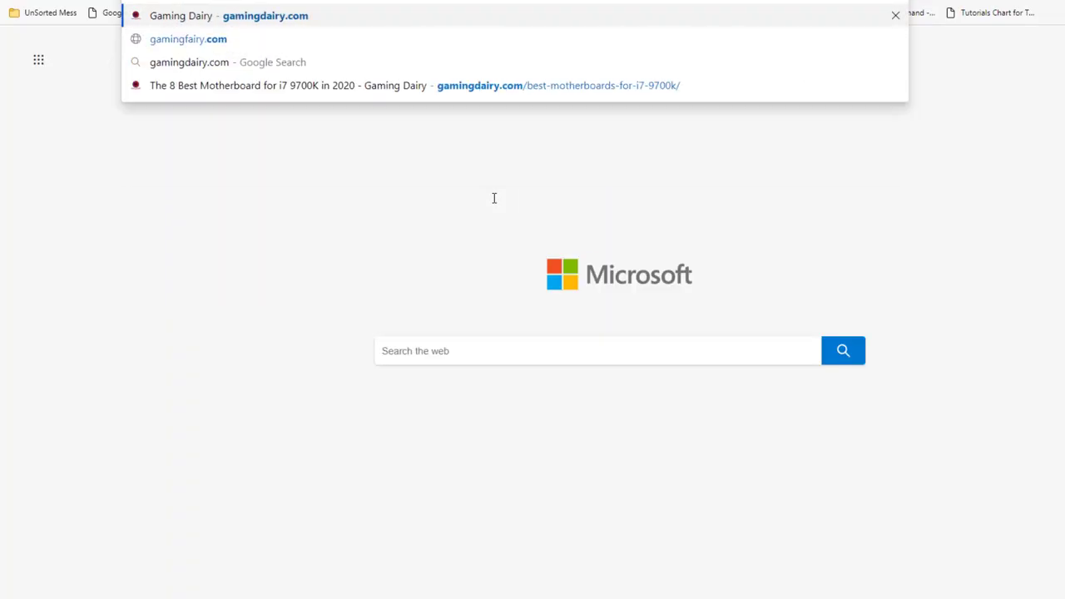
pyautogui.hotkey('ctrl', 'a')
pyautogui.write('go')
pyautogui.press('Return')
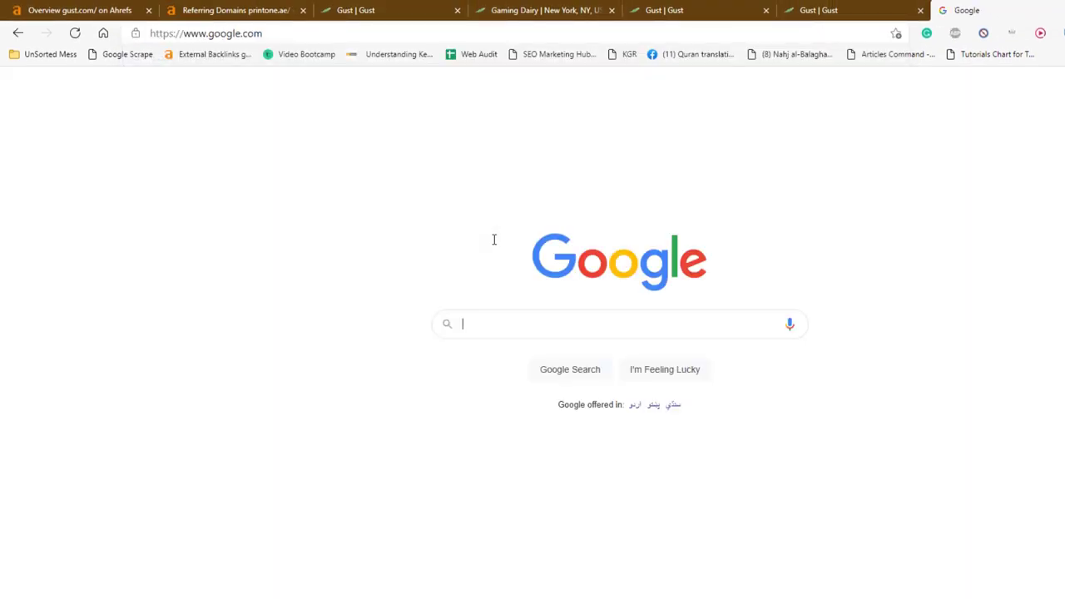
pyautogui.write('gaming dairy ')
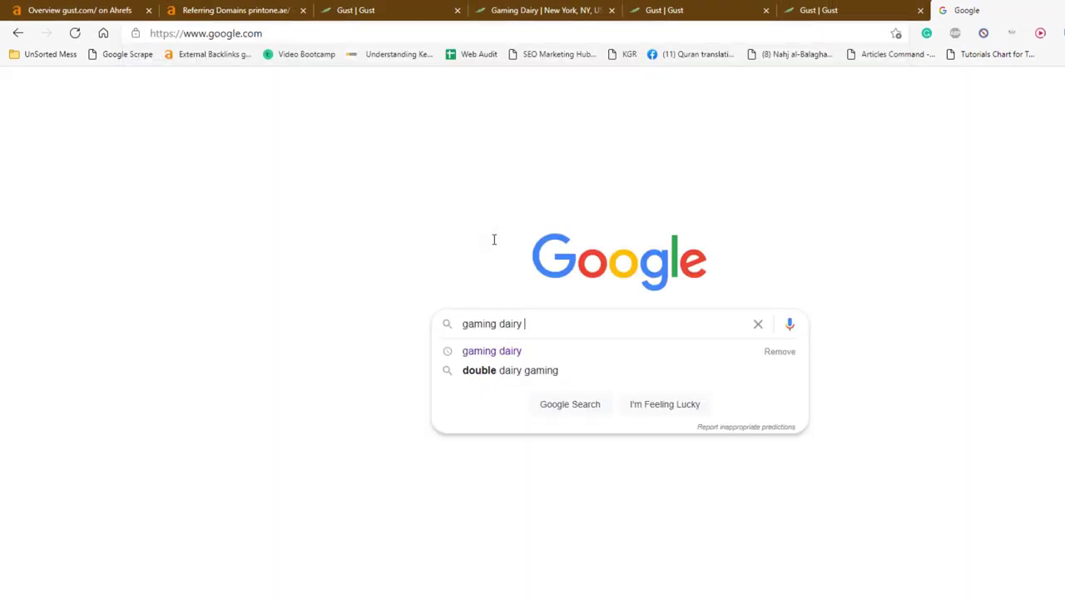
pyautogui.write('facebook')
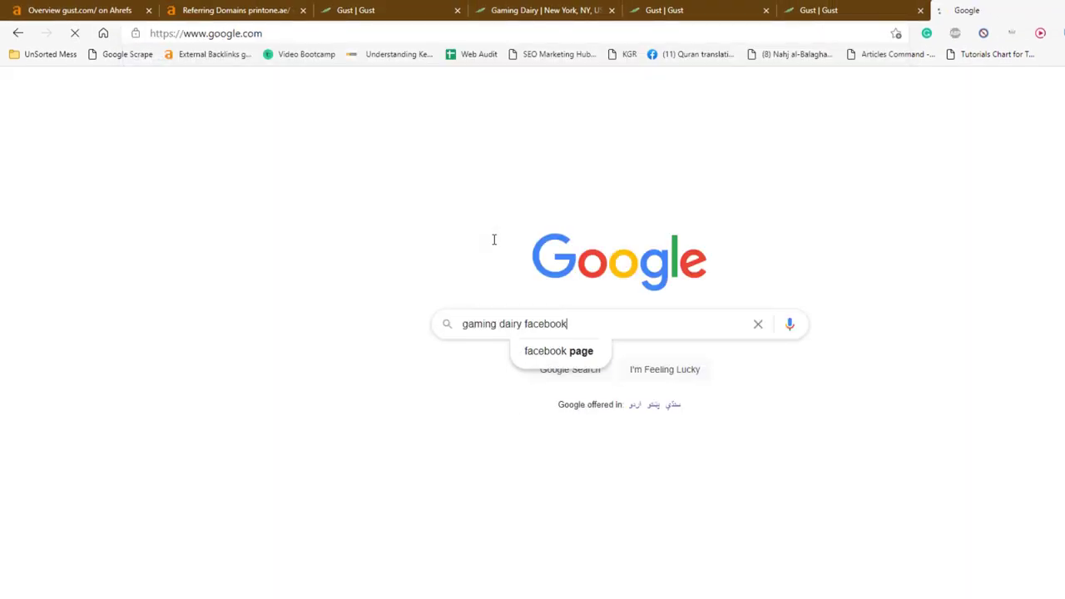
pyautogui.press('Return')
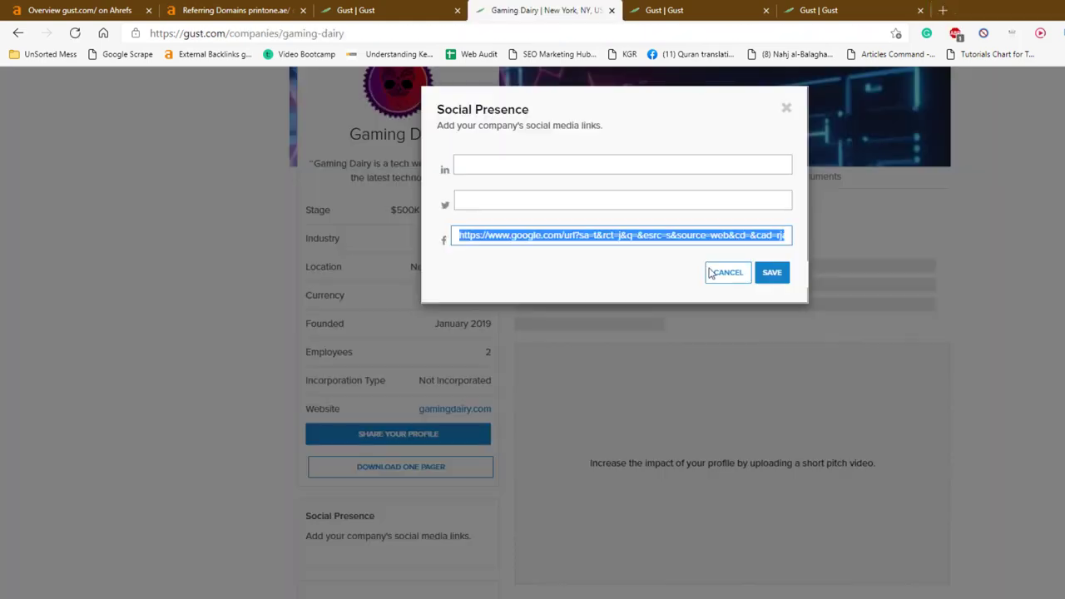
pyautogui.hotkey('ctrl', 'v')
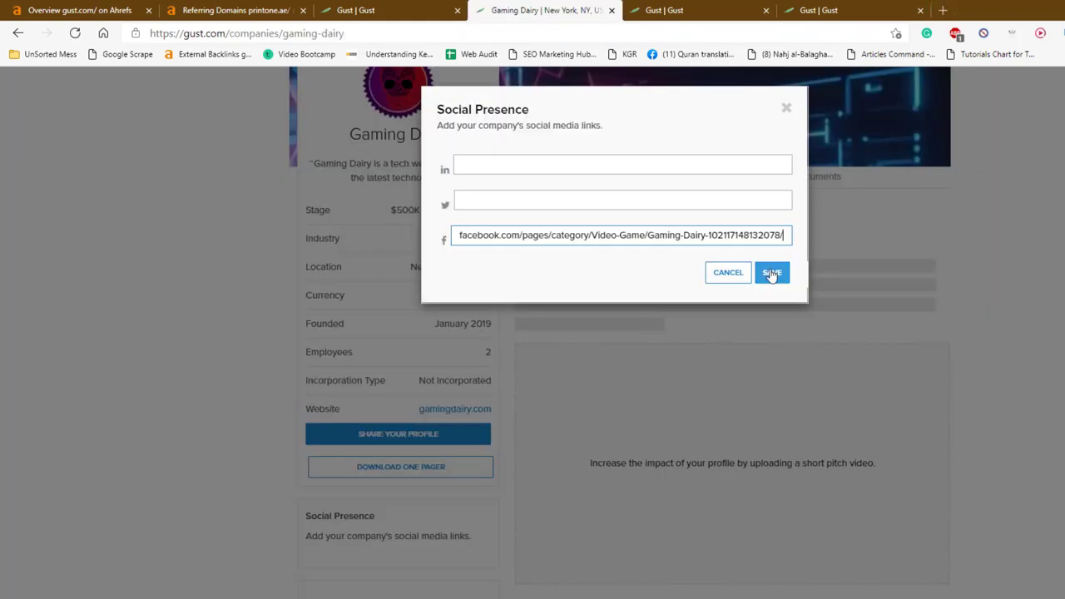
pyautogui.click(763, 272)
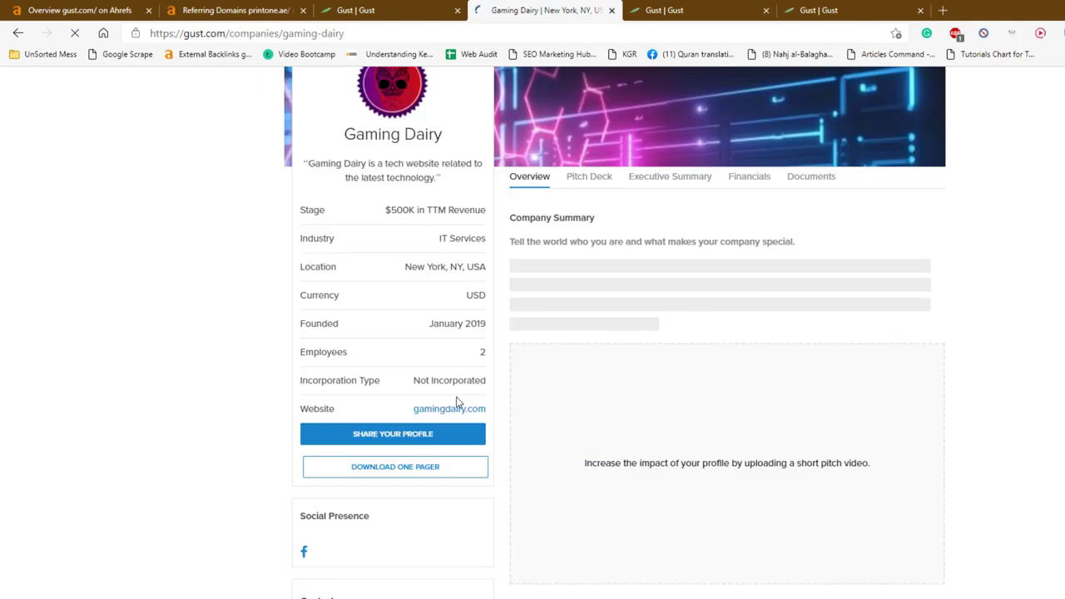
pyautogui.scroll(-4, 459, 403)
pyautogui.scroll(7, 458, 403)
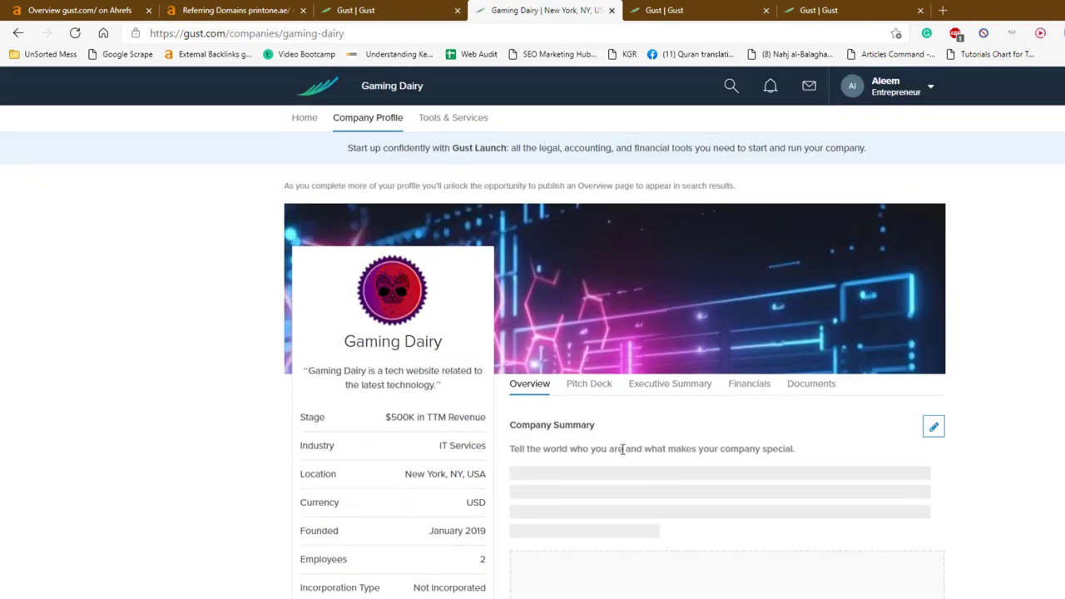
# Save a summary calling Gaming Dairy a technology website posting articles monthly, then open Pitch Deck
pyautogui.click(933, 427)
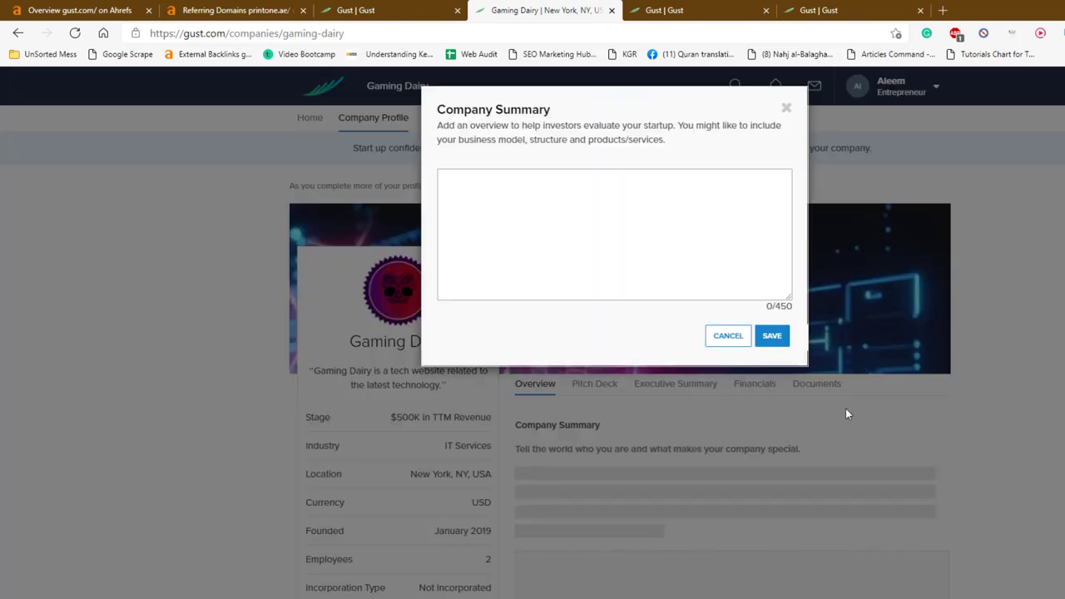
pyautogui.click(594, 193)
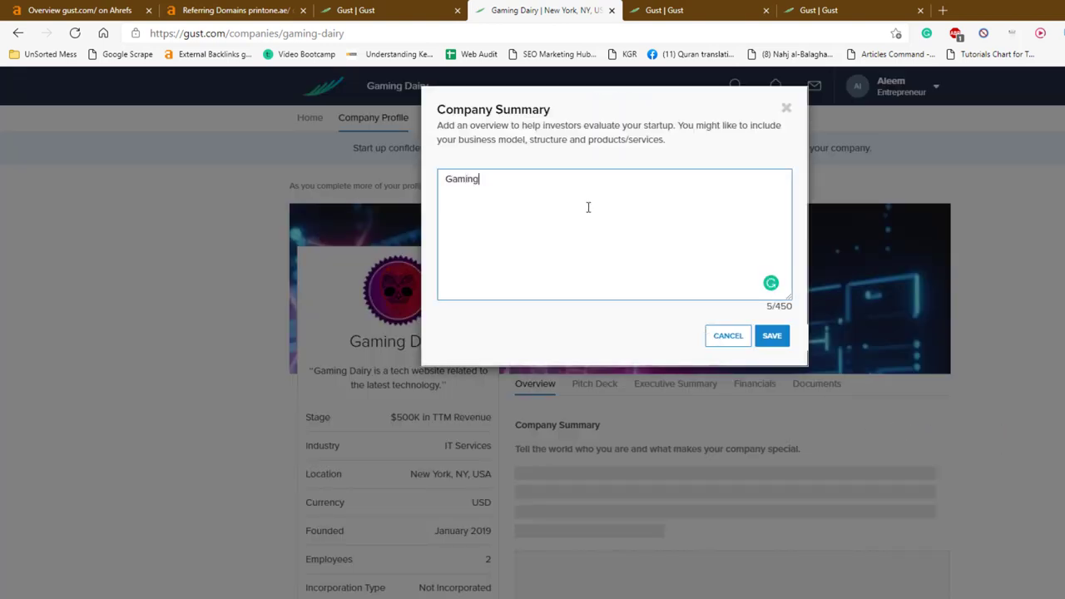
pyautogui.write('Gaming Dairy is an Excelle')
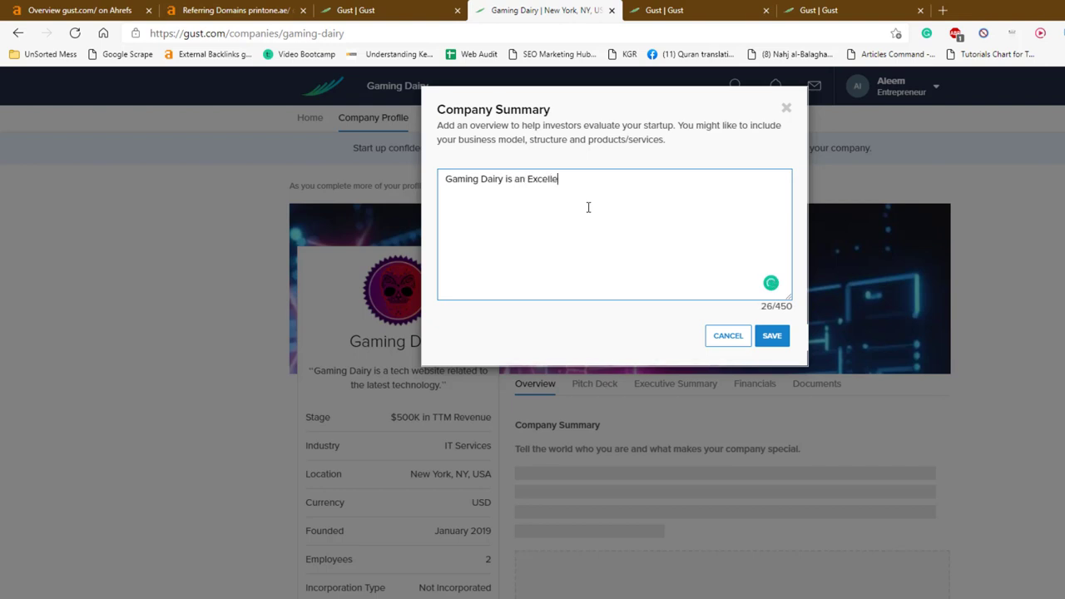
pyautogui.write('nt Technologyu related website.It is rel')
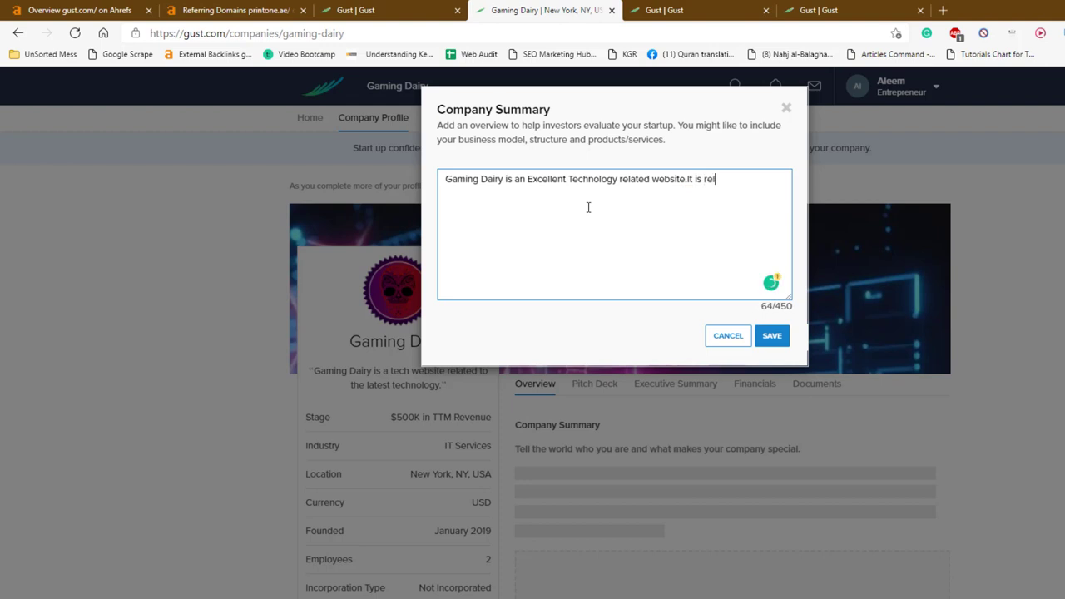
pyautogui.press('BackSpace')
pyautogui.press('BackSpace')
pyautogui.press('BackSpace')
pyautogui.press('BackSpace')
pyautogui.press('BackSpace')
pyautogui.press('BackSpace')
pyautogui.press('BackSpace')
pyautogui.press('BackSpace')
pyautogui.press('BackSpace')
pyautogui.press('BackSpace')
pyautogui.write('late')
pyautogui.write('d po')
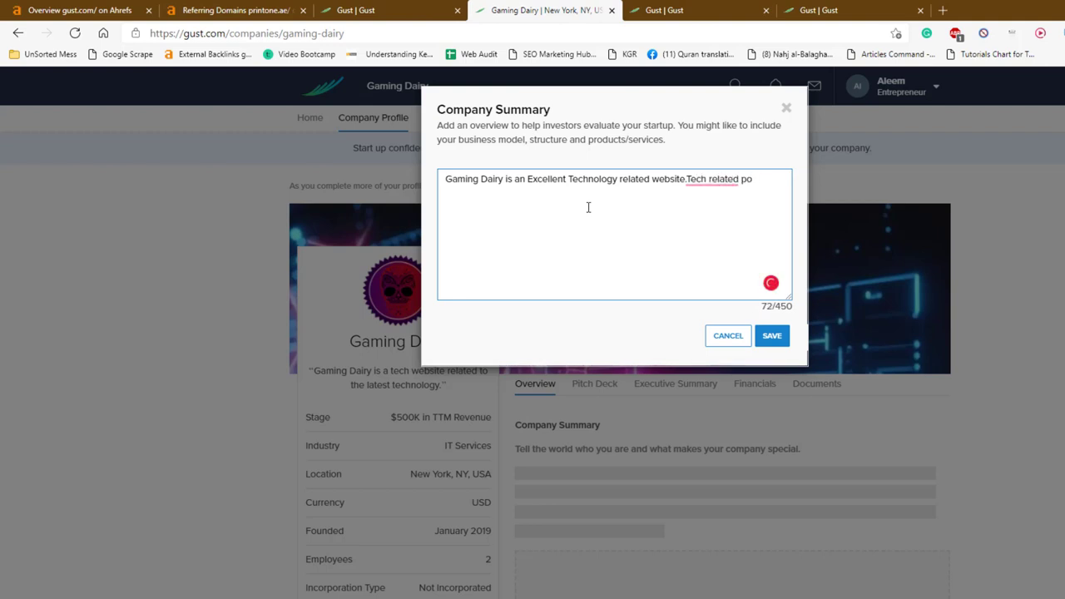
pyautogui.write('s articles are posted on monthly ')
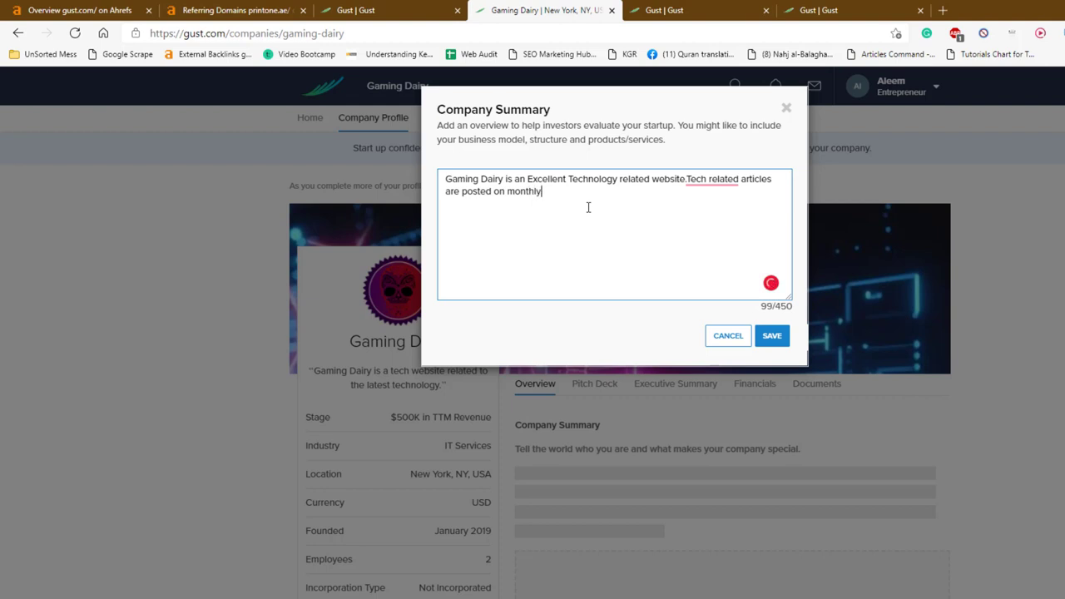
pyautogui.write('basis.')
pyautogui.click(767, 340)
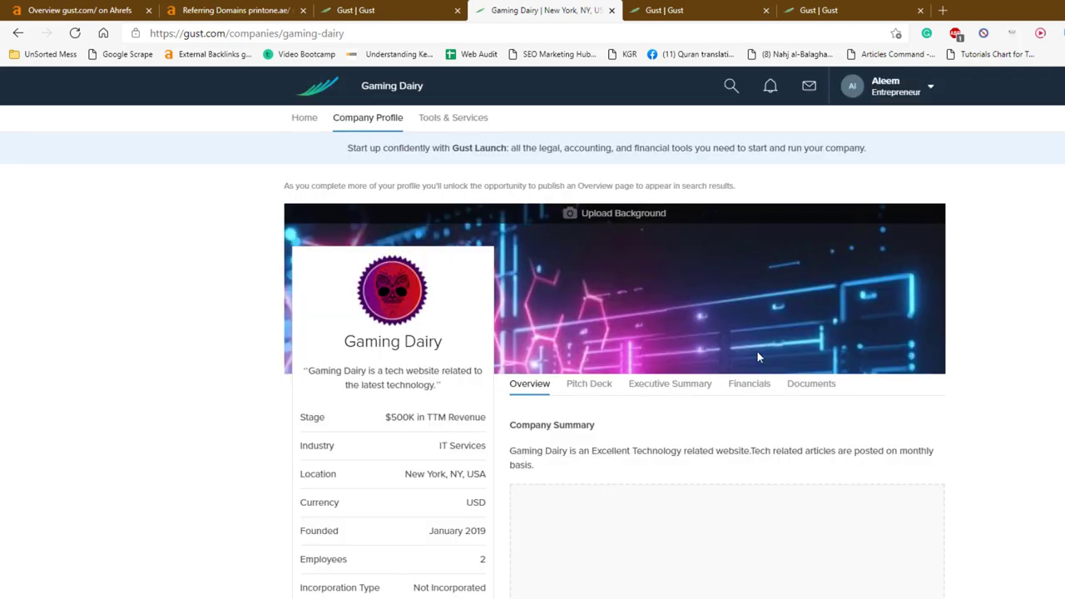
pyautogui.click(586, 393)
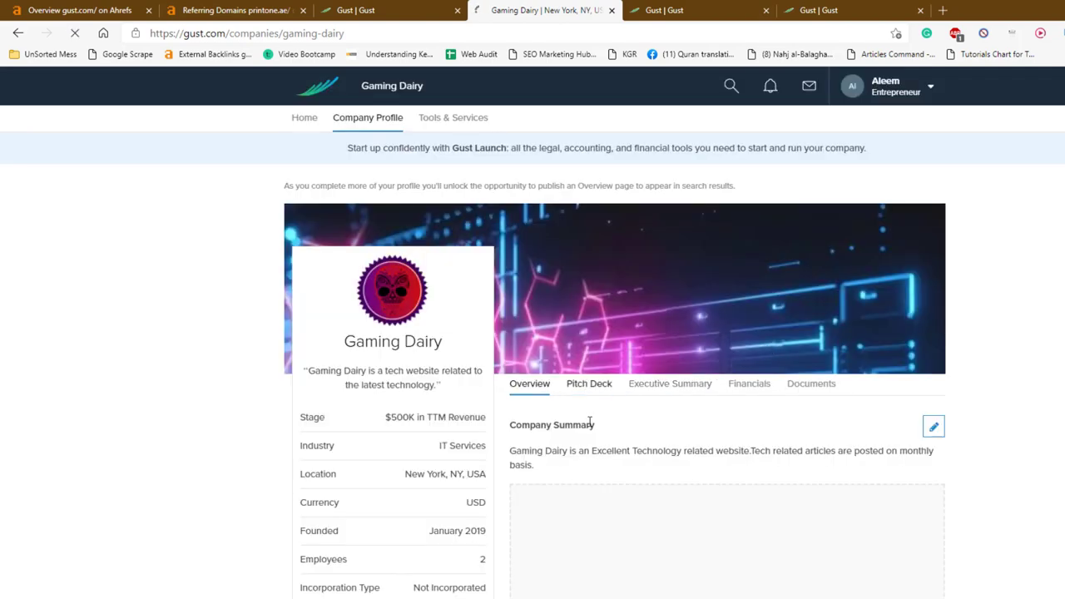
# Go to Gaming Dairy's Documents section and start adding a Business Plan document
pyautogui.scroll(-3, 591, 427)
pyautogui.scroll(3, 591, 427)
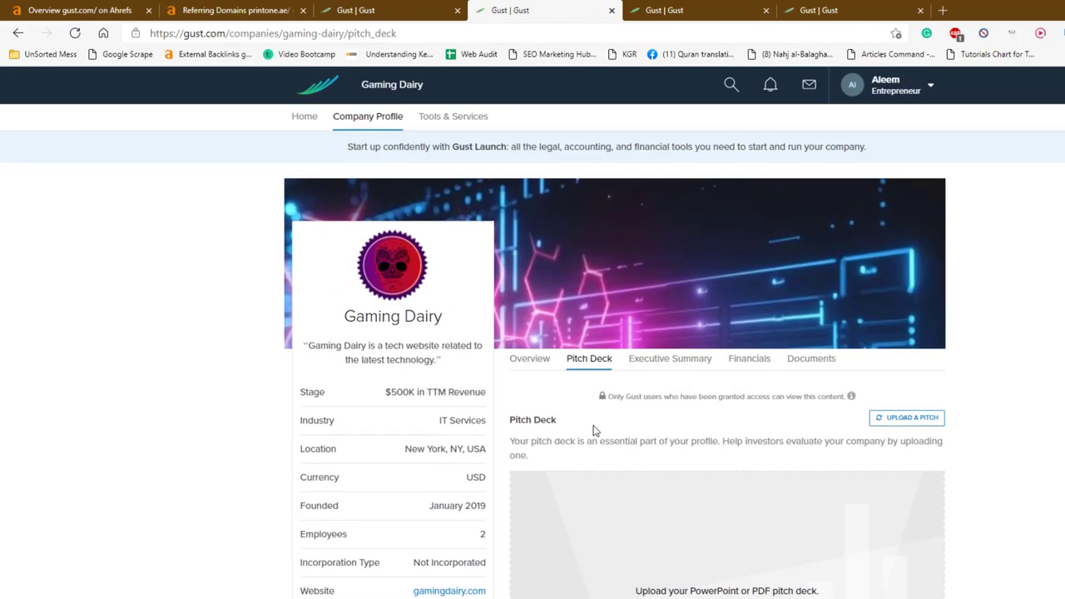
pyautogui.click(790, 361)
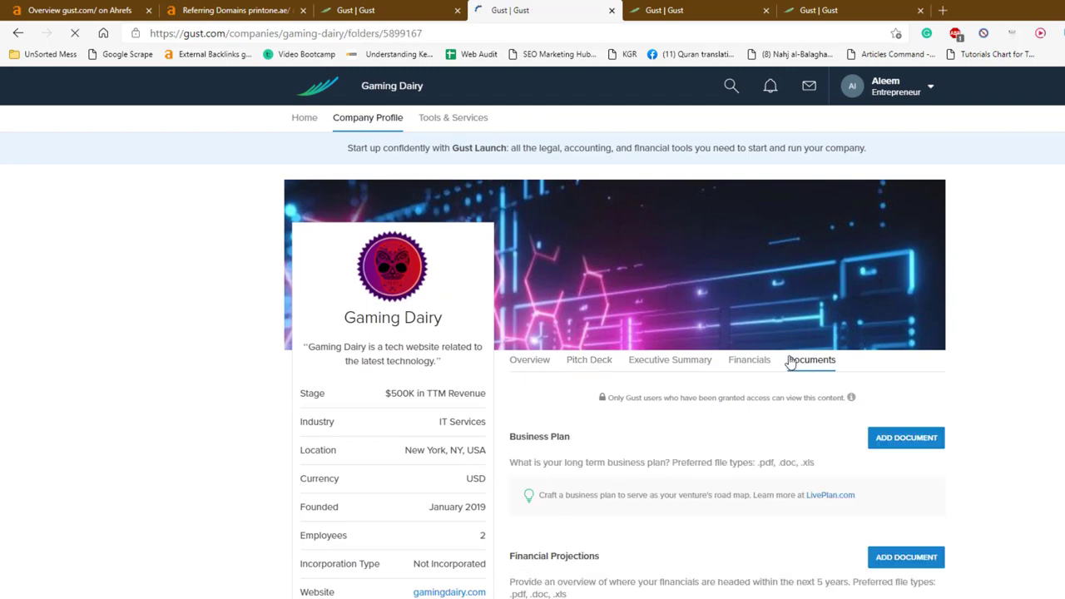
pyautogui.scroll(-3, 757, 439)
pyautogui.scroll(2, 754, 443)
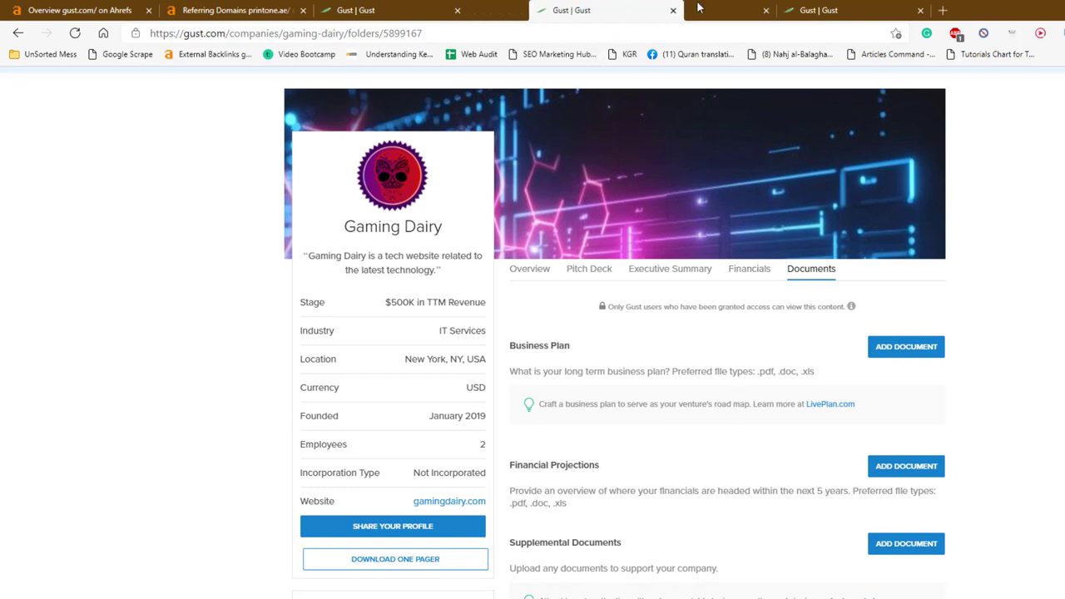
pyautogui.click(858, 10)
pyautogui.click(889, 347)
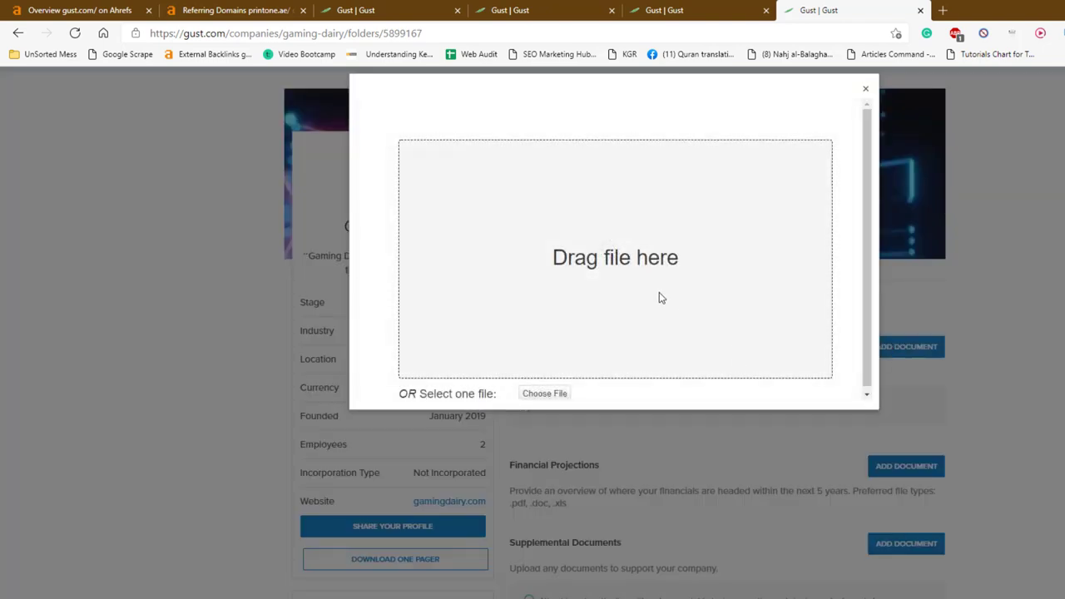
# Load skillsacademy.pk/library in a new tab
pyautogui.hotkey('ctrl', 't')
pyautogui.write('ski')
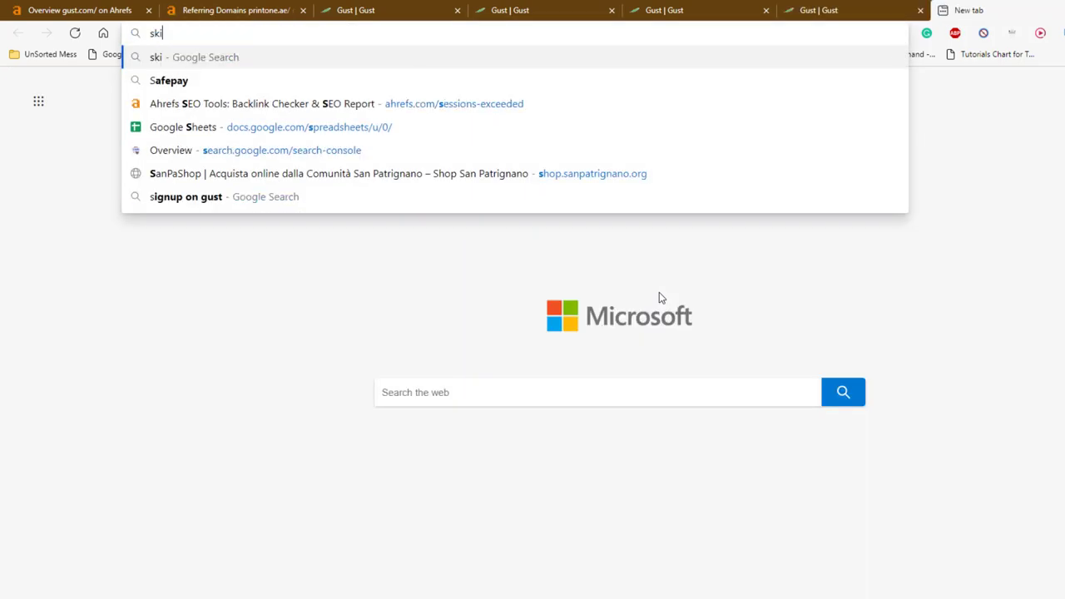
pyautogui.write('llsacademy.')
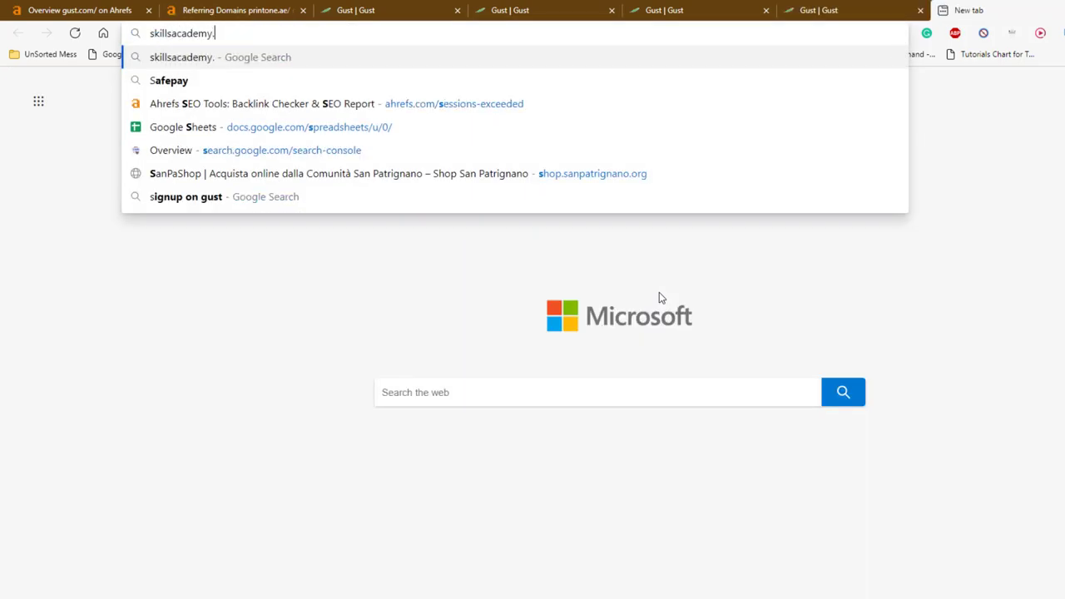
pyautogui.write('pk/libr')
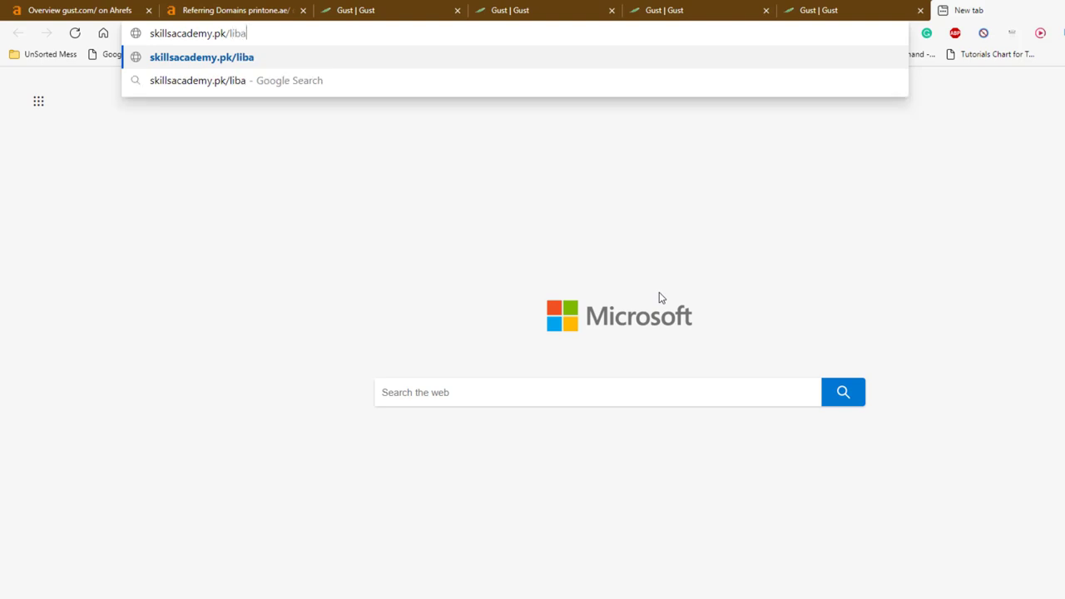
pyautogui.press('BackSpace')
pyautogui.write('rary')
pyautogui.press('Return')
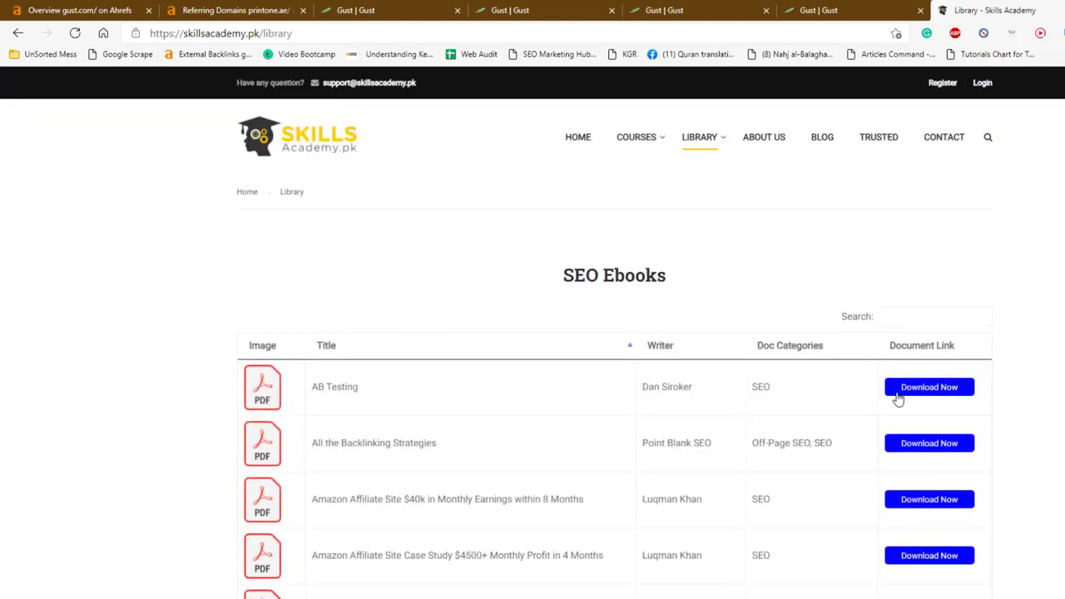
# Download the All-the-Backlinking-Strategies.pdf ebook, then return to the Gust upload window
pyautogui.click(897, 397)
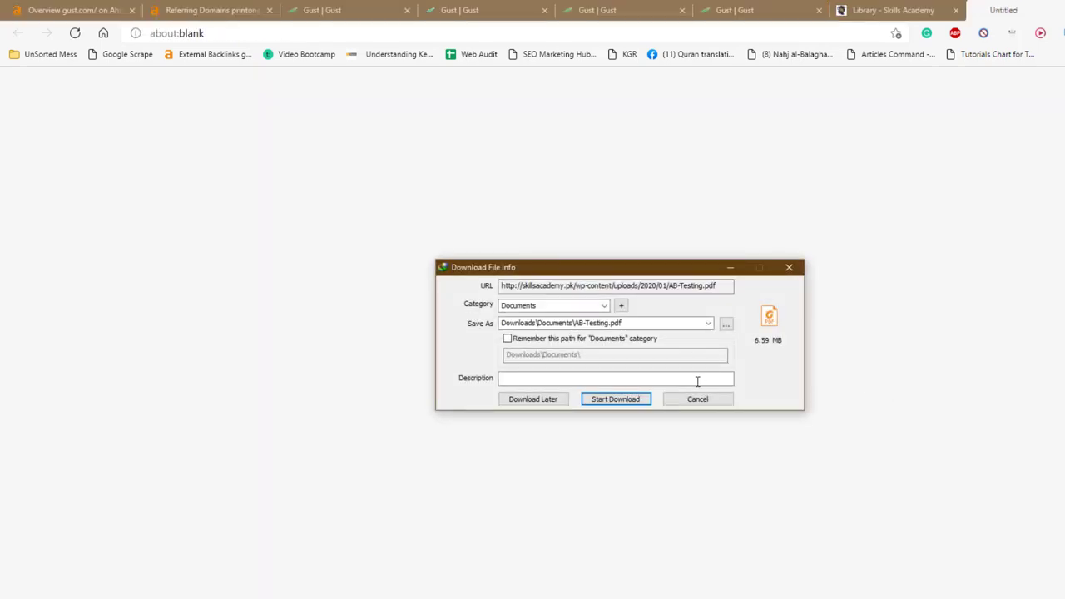
pyautogui.click(698, 398)
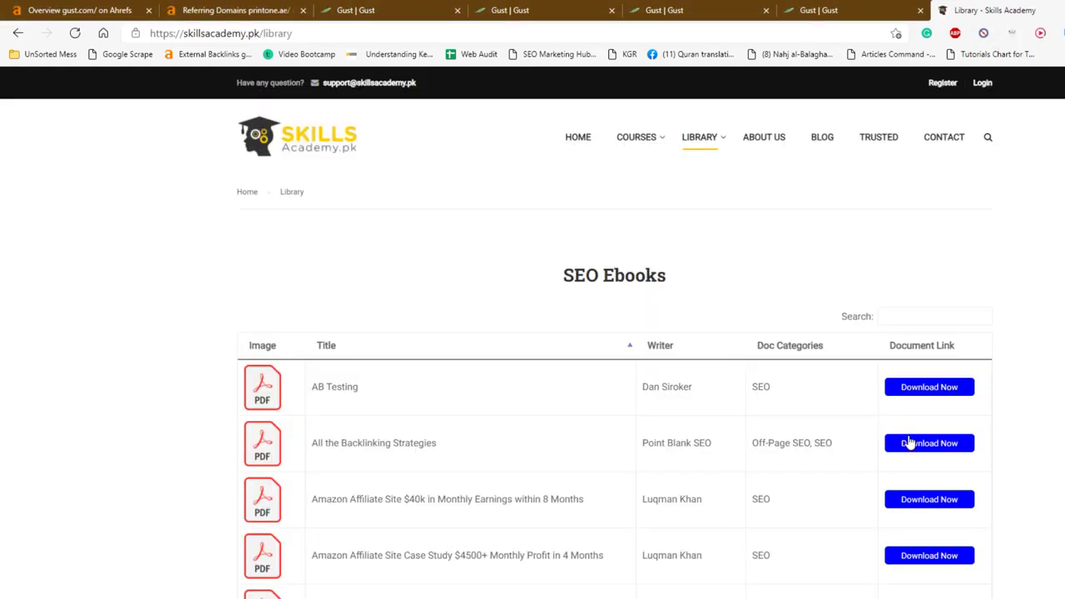
pyautogui.click(912, 449)
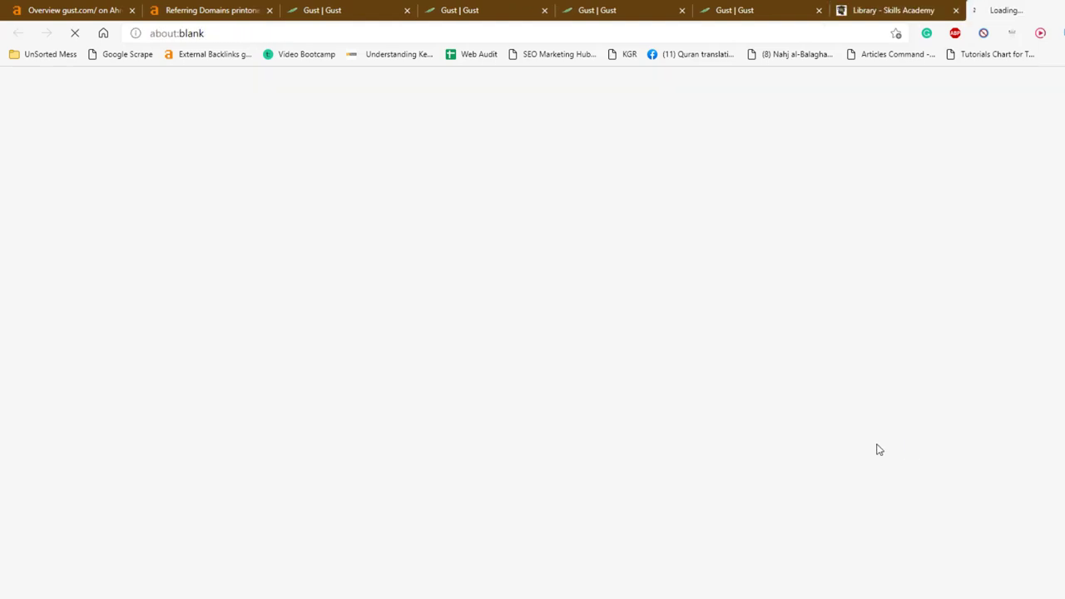
pyautogui.click(602, 400)
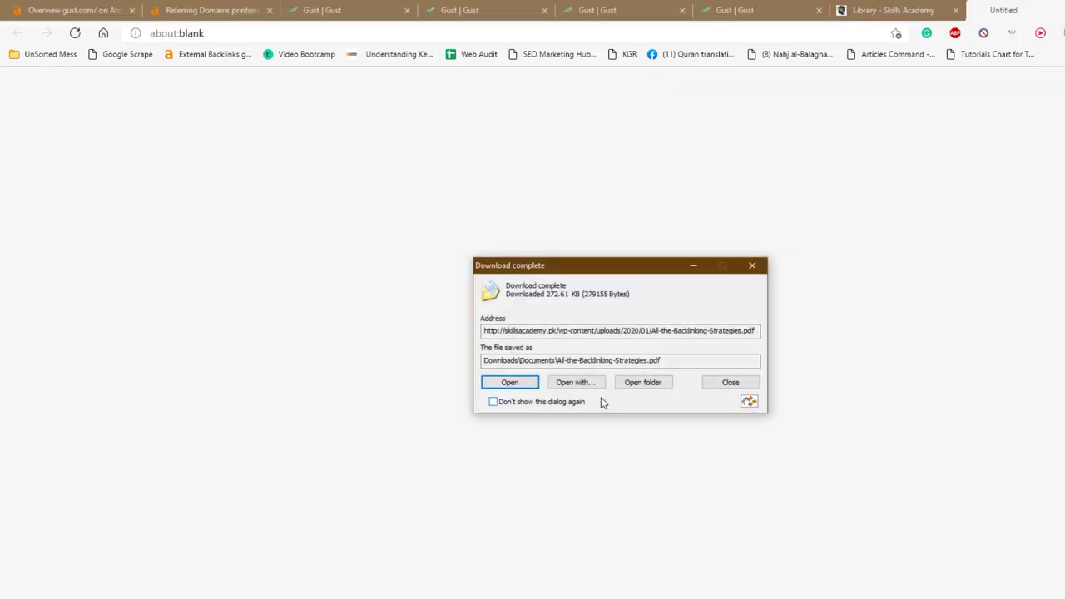
pyautogui.click(743, 384)
pyautogui.click(832, 11)
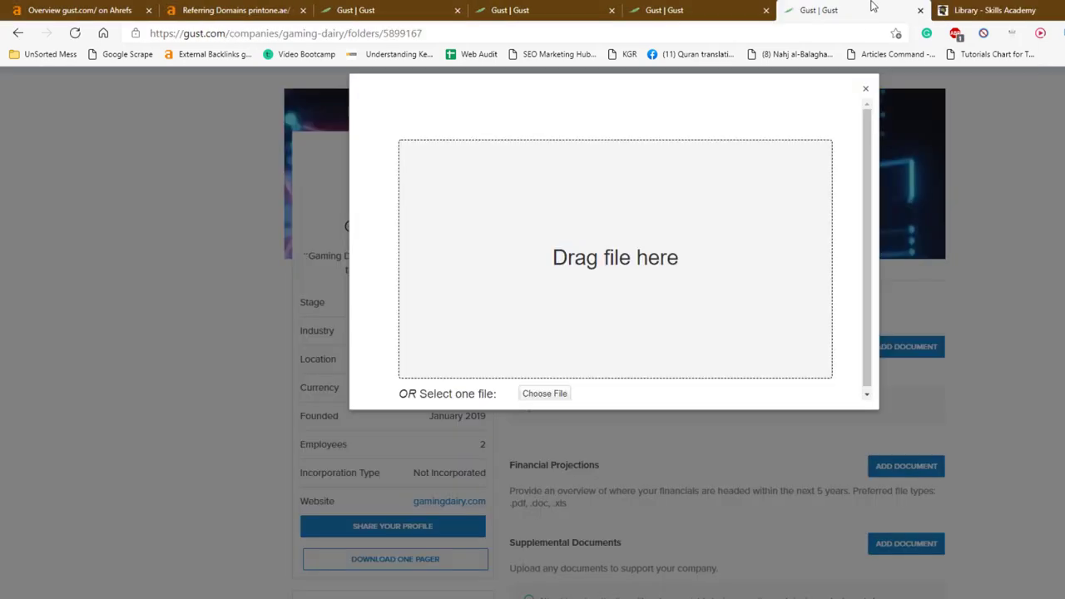
# Upload All-the-Backlinking-Strategies.pdf from Downloads\Documents as the Business Plan and Financial Projections
pyautogui.click(549, 396)
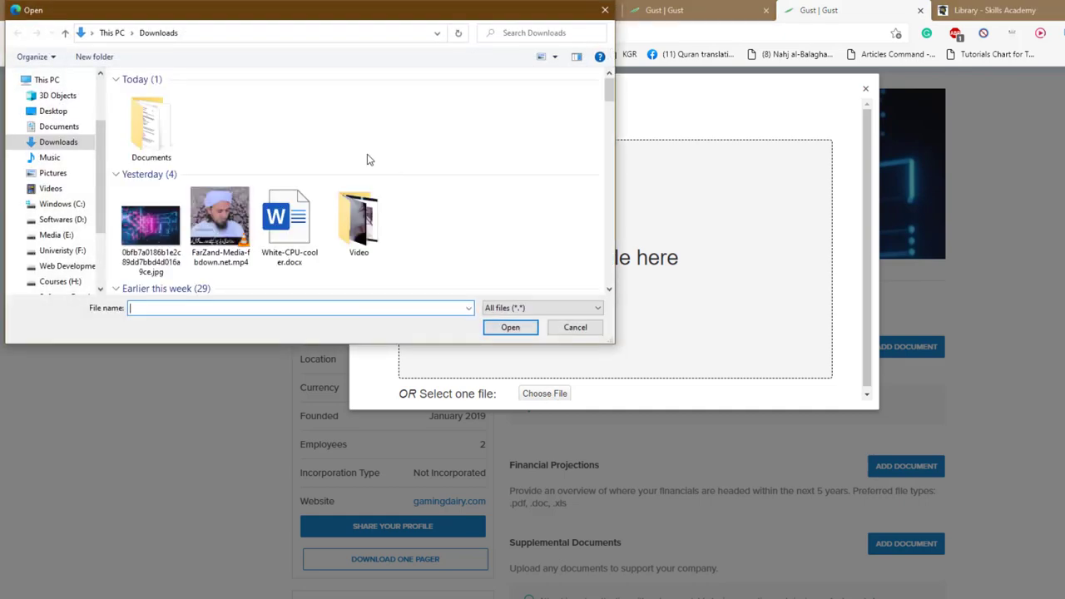
pyautogui.doubleClick(143, 133)
pyautogui.doubleClick(166, 96)
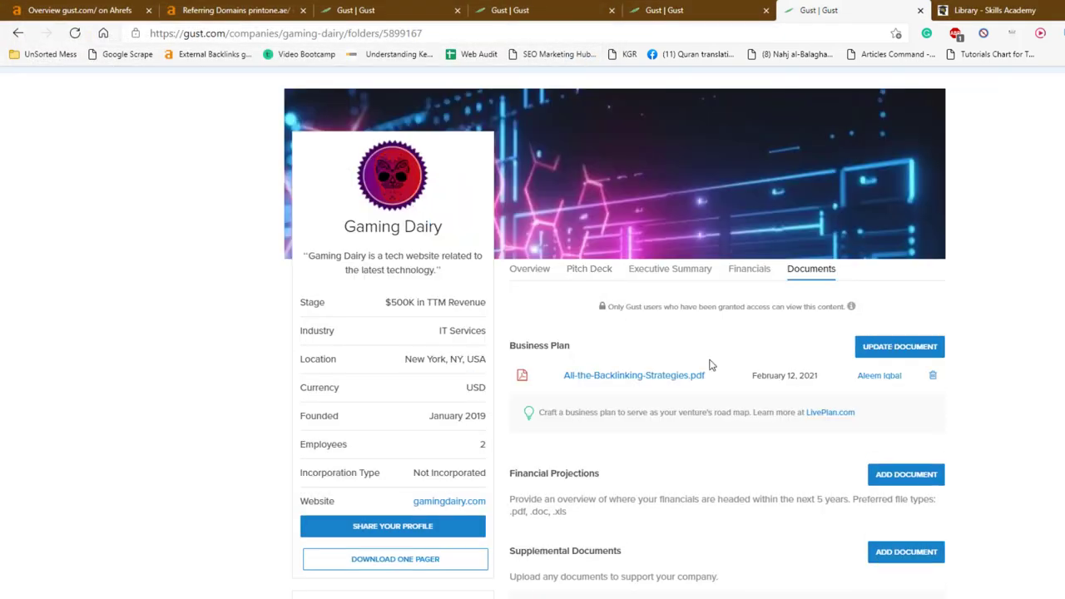
pyautogui.scroll(-2, 708, 364)
pyautogui.click(885, 297)
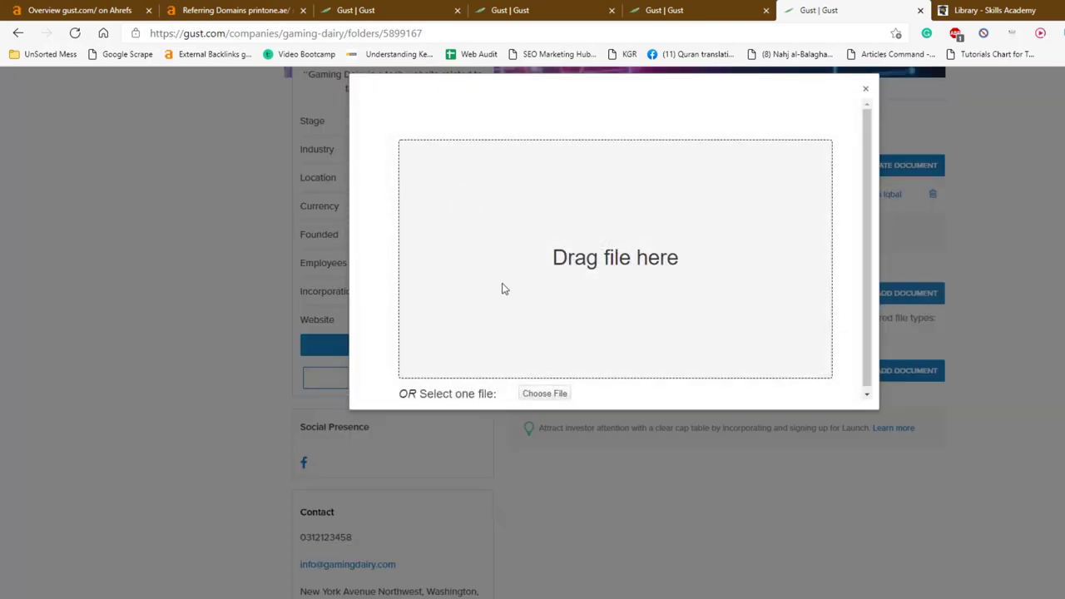
pyautogui.click(558, 395)
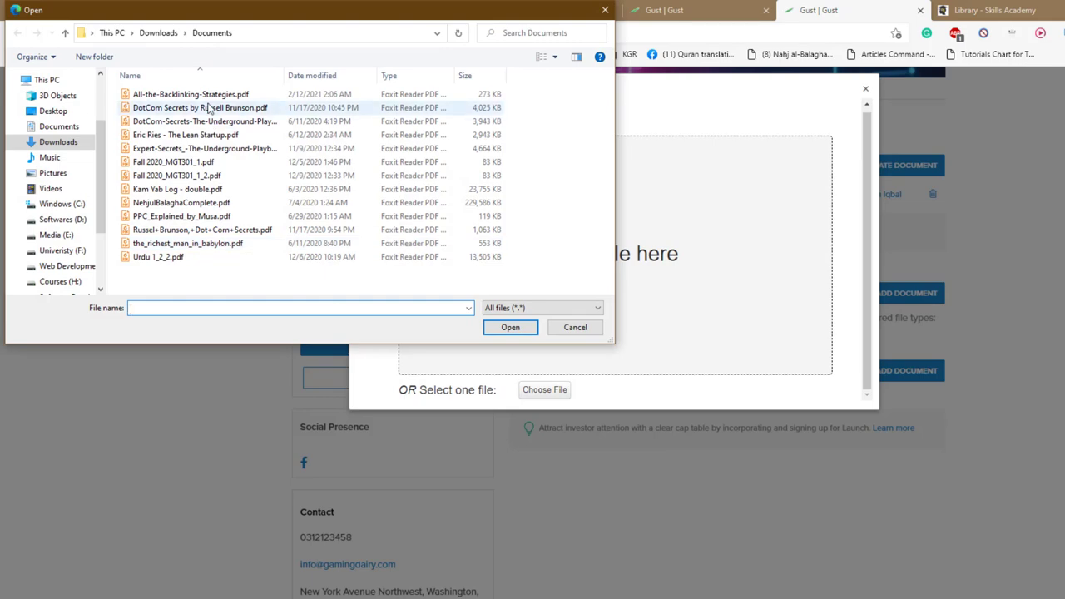
pyautogui.doubleClick(218, 96)
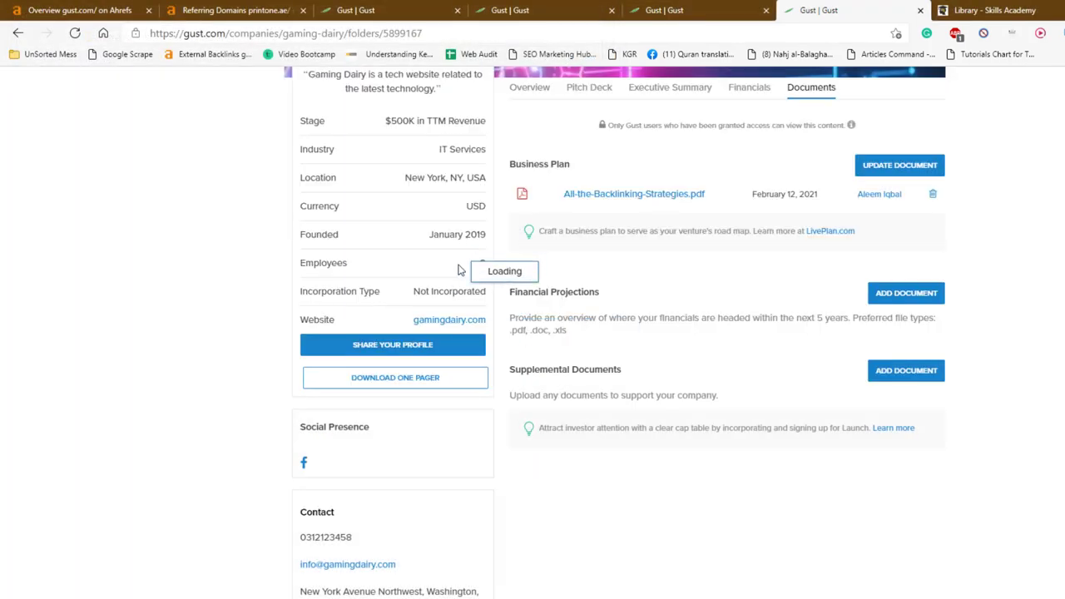
# Attach All-the-Backlinking-Strategies.pdf as a Supplemental Document too
pyautogui.click(903, 367)
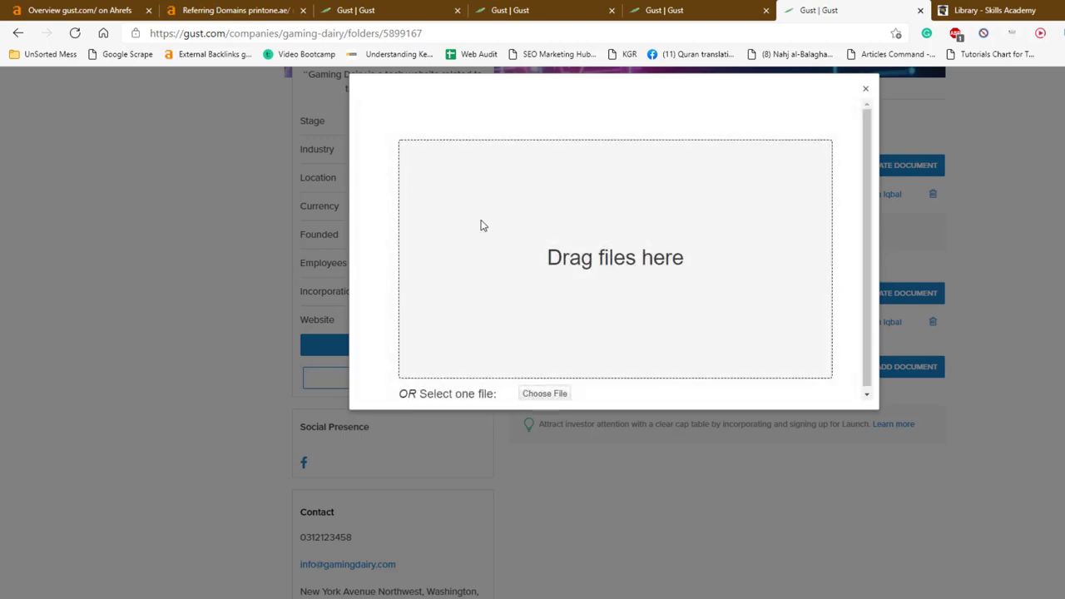
pyautogui.click(546, 394)
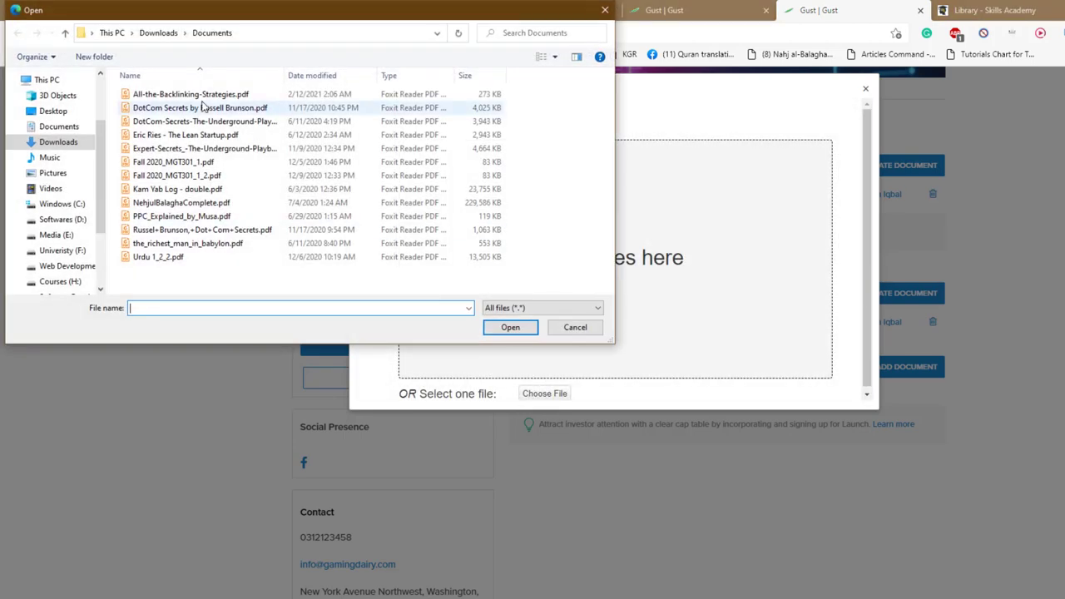
pyautogui.doubleClick(201, 98)
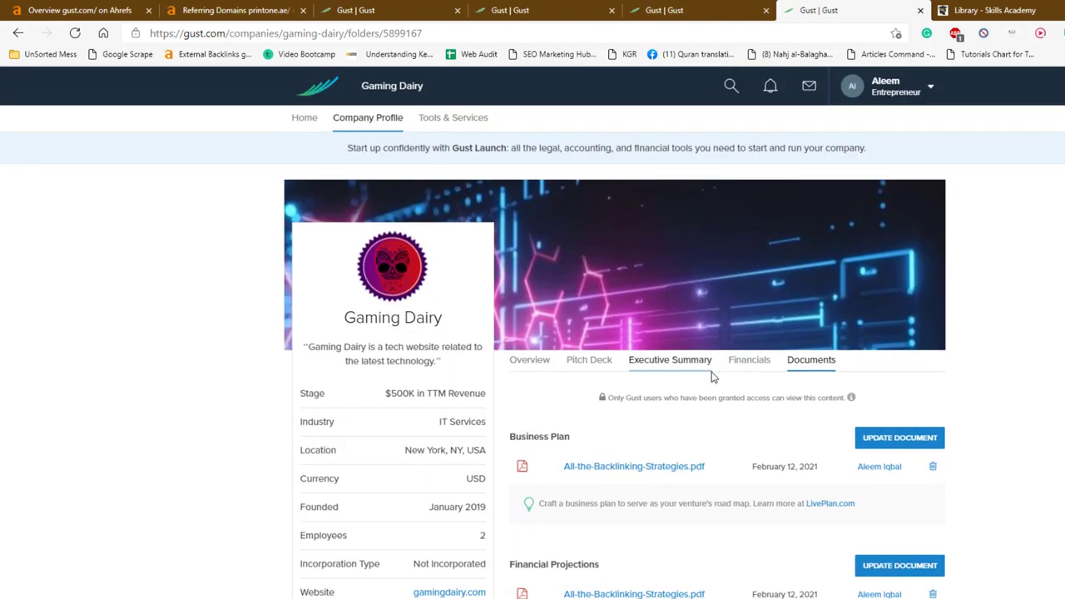
pyautogui.click(734, 376)
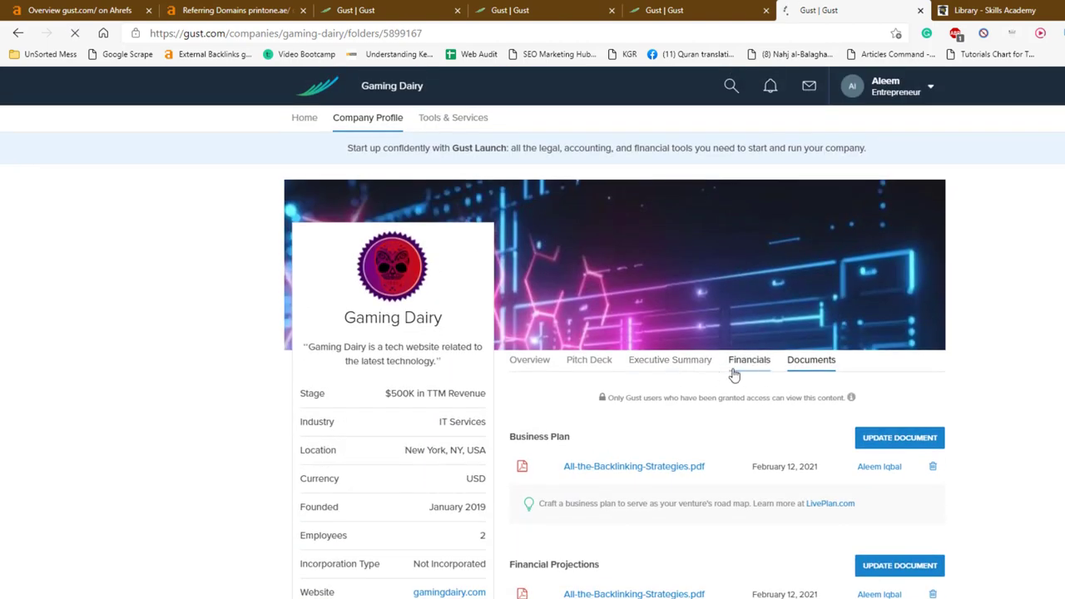
# Record a Founder funding round of $50,000 closing February 4, 2021
pyautogui.scroll(-3, 734, 375)
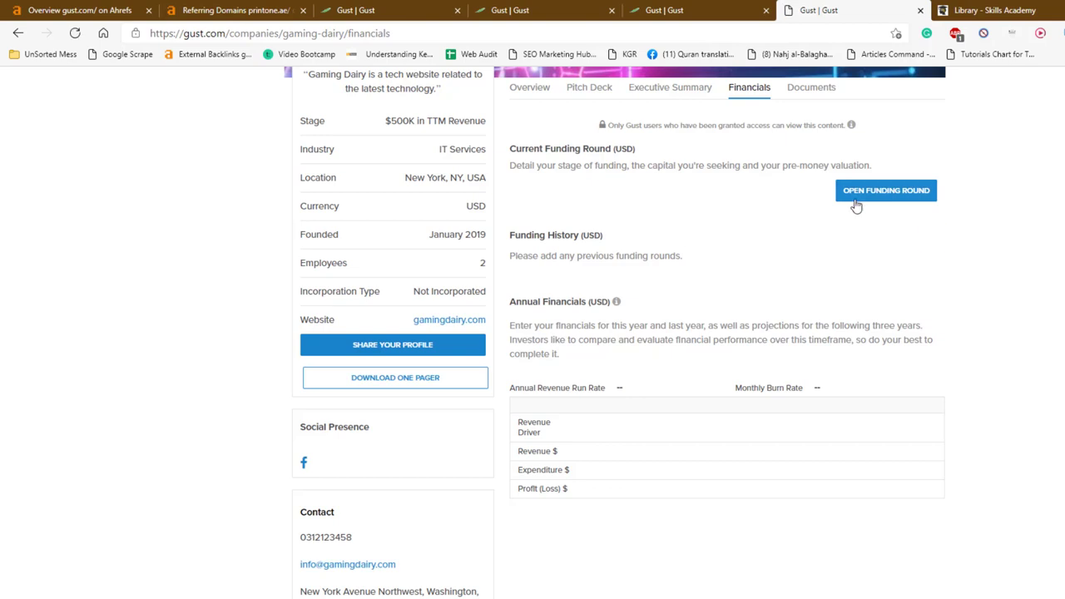
pyautogui.click(935, 240)
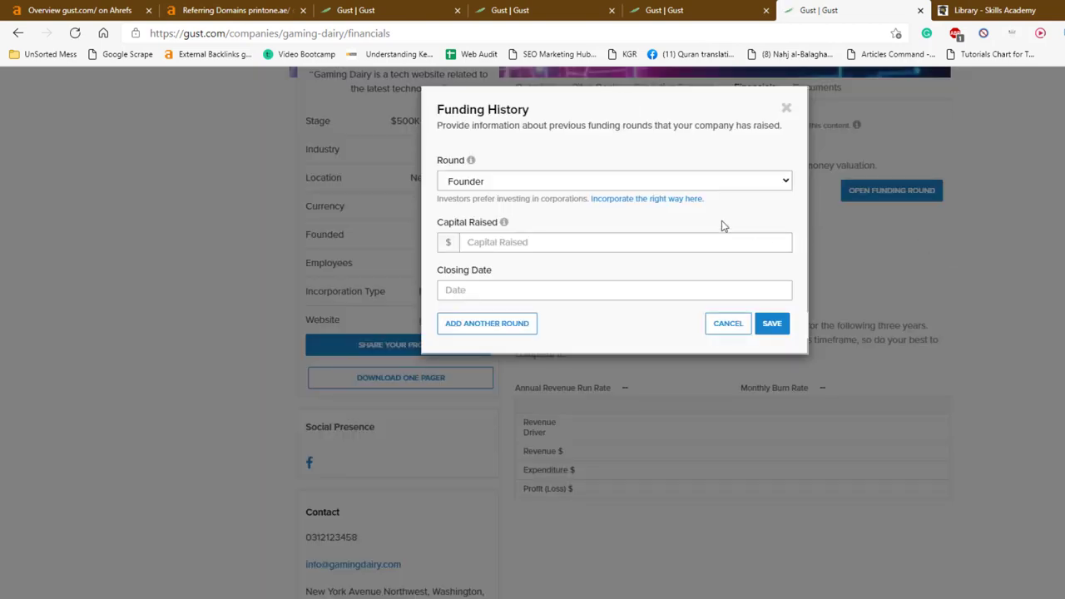
pyautogui.click(686, 246)
pyautogui.write('5000')
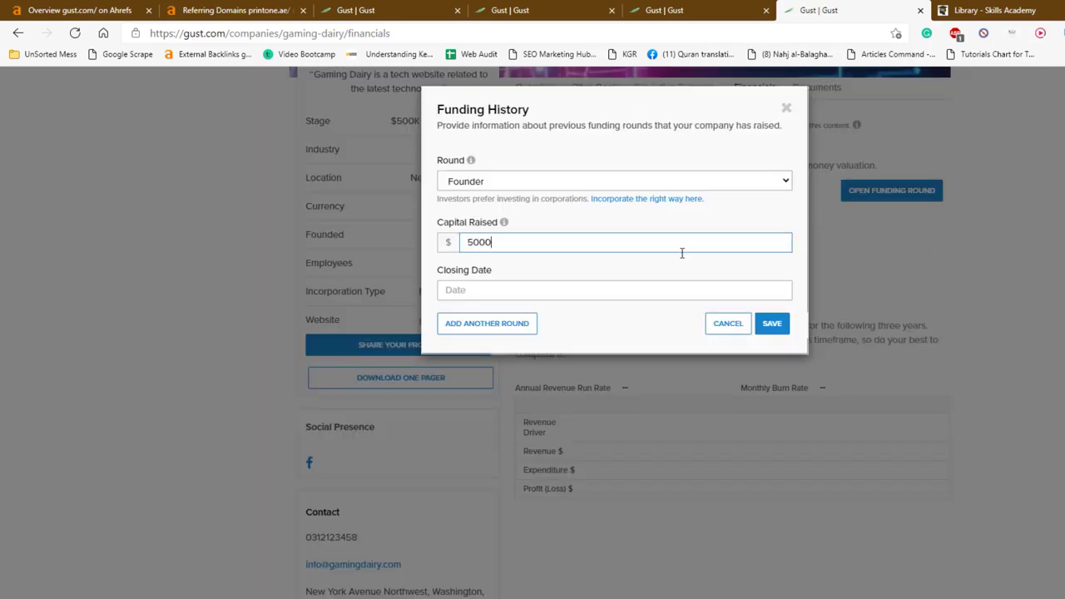
pyautogui.write('0')
pyautogui.click(628, 290)
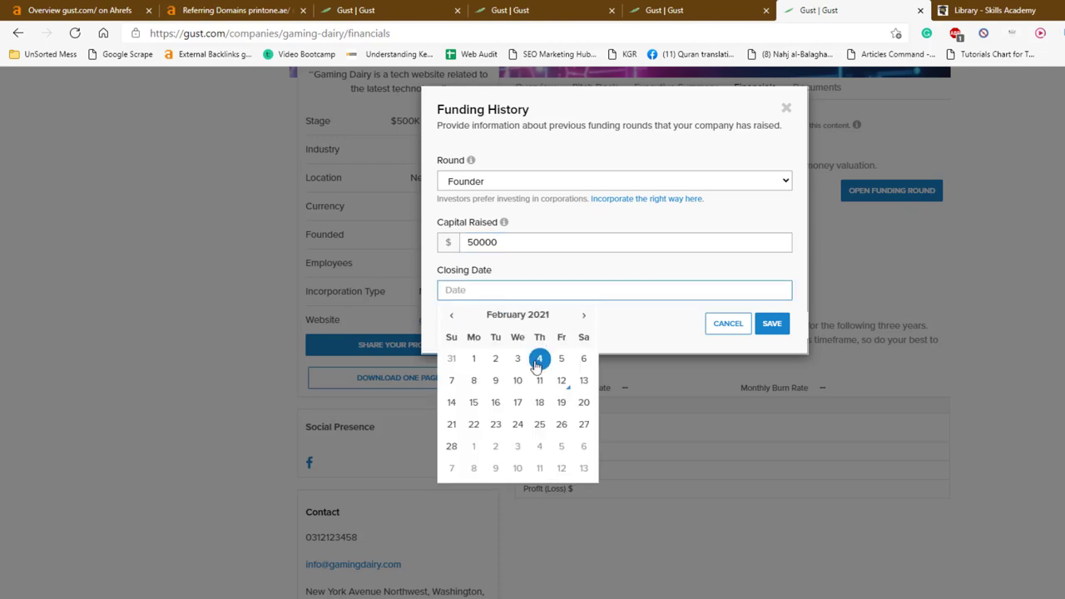
pyautogui.click(539, 359)
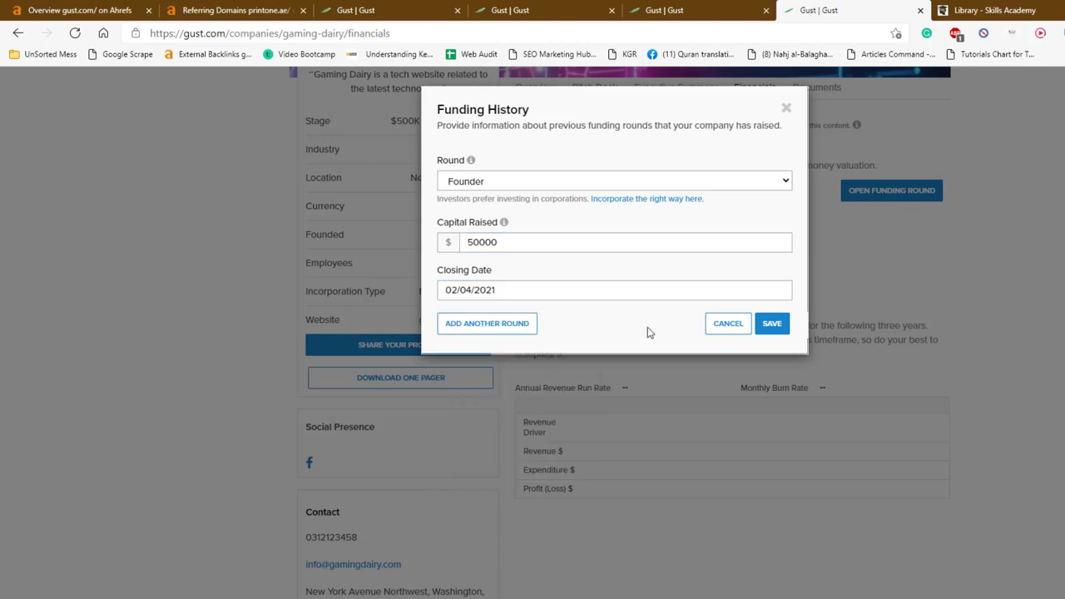
pyautogui.click(772, 326)
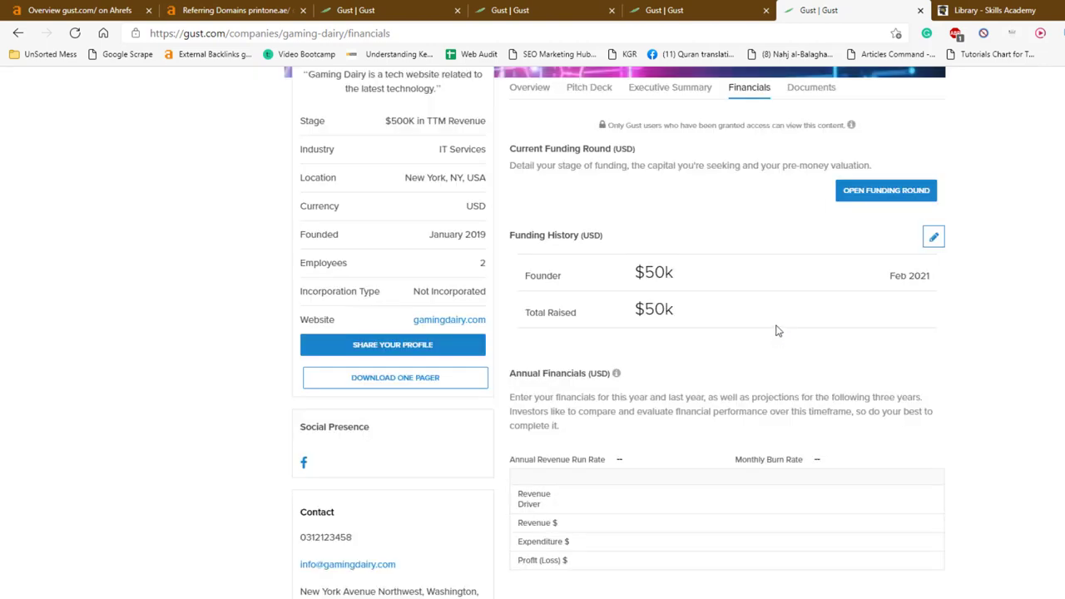
pyautogui.click(933, 375)
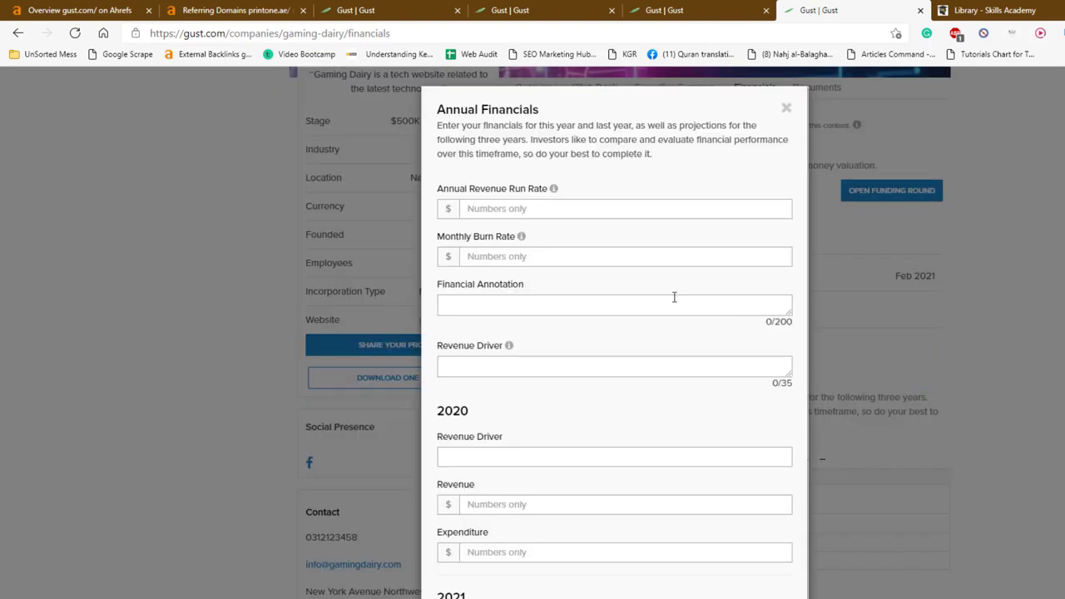
# Enter run rate 32423, monthly burn 432432432, annotation 100 and revenue driver 500
pyautogui.click(635, 209)
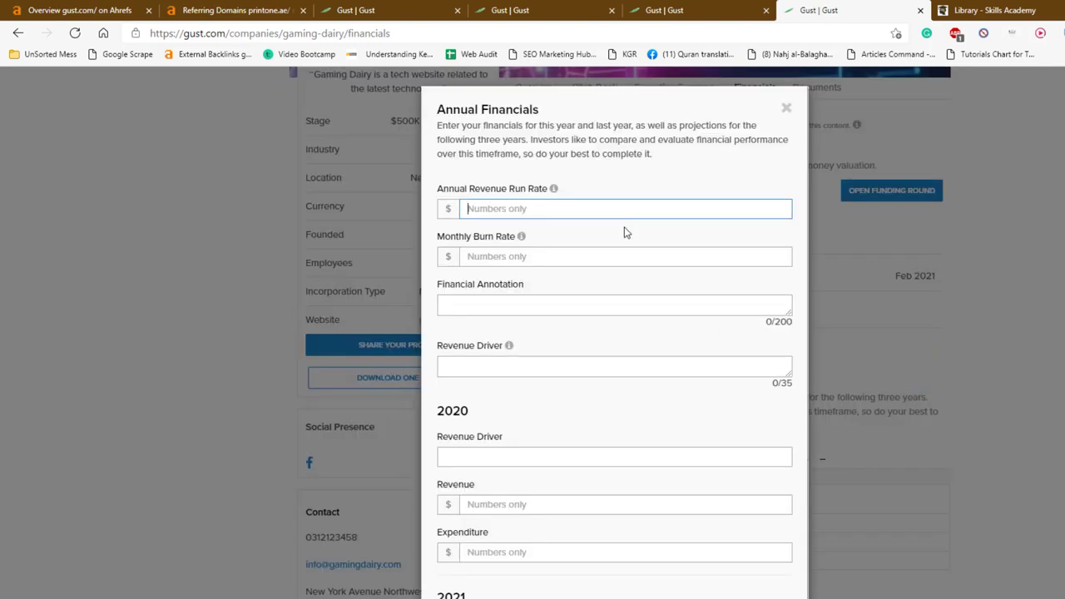
pyautogui.write('32423')
pyautogui.click(589, 261)
pyautogui.write('432432432')
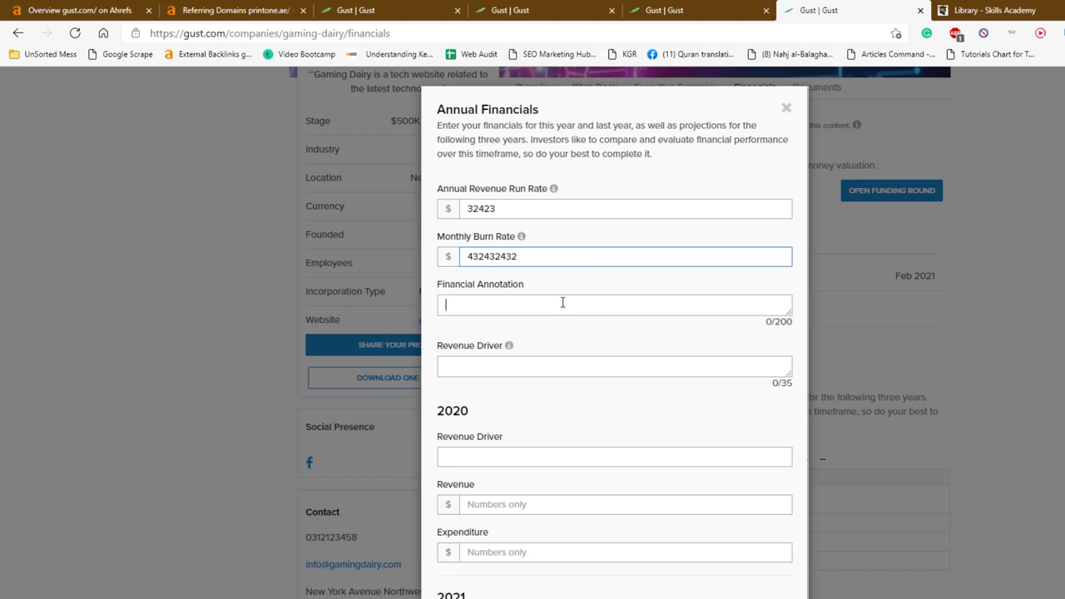
pyautogui.click(562, 306)
pyautogui.write('100')
pyautogui.press('Tab')
pyautogui.write('500')
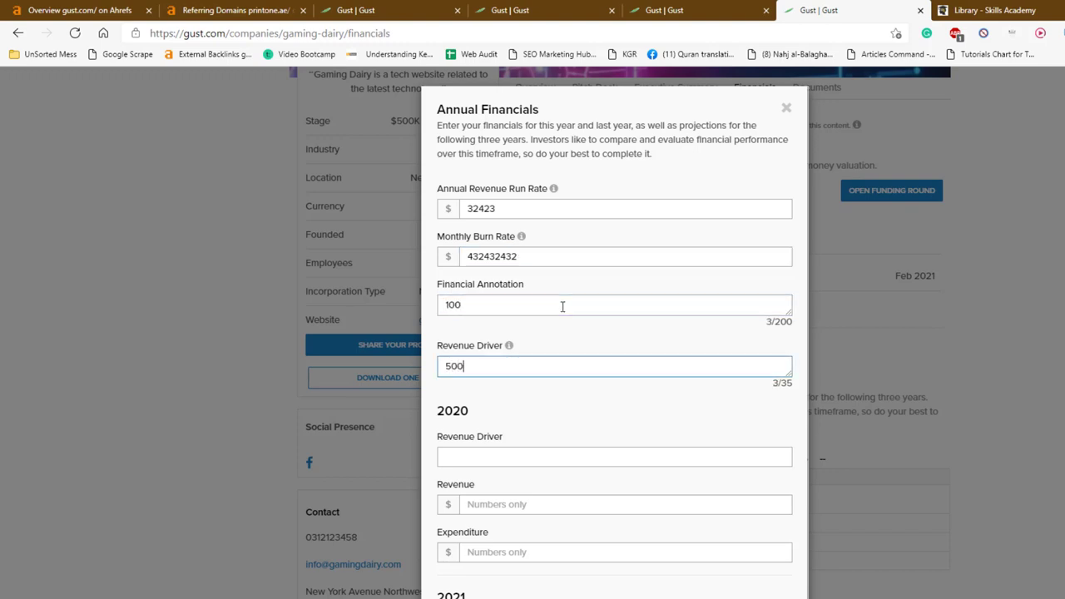
pyautogui.scroll(-4, 556, 354)
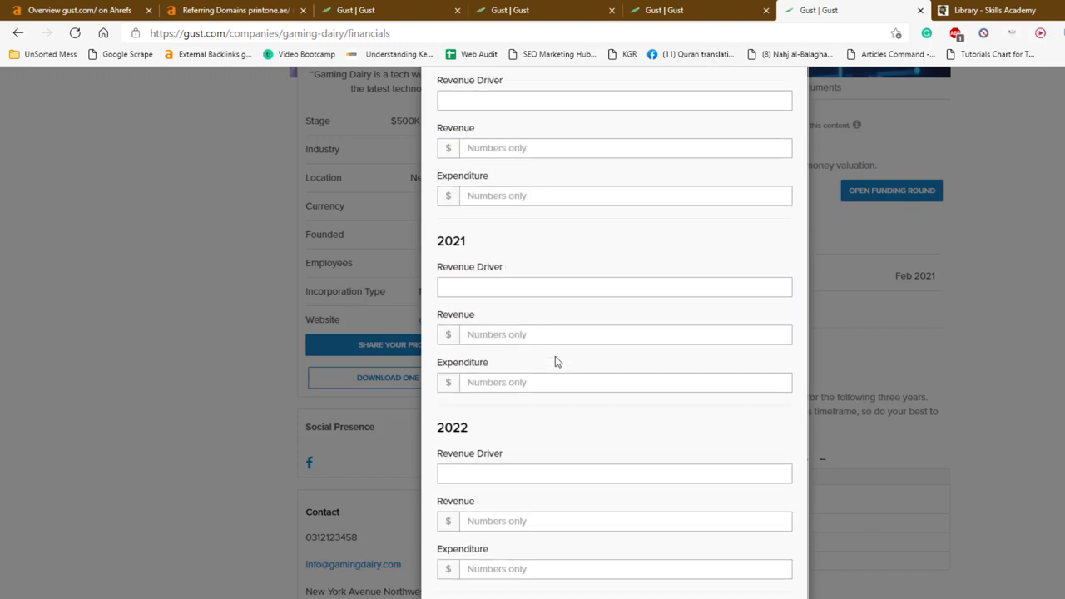
pyautogui.click(542, 282)
pyautogui.scroll(2, 556, 311)
pyautogui.scroll(-6, 557, 311)
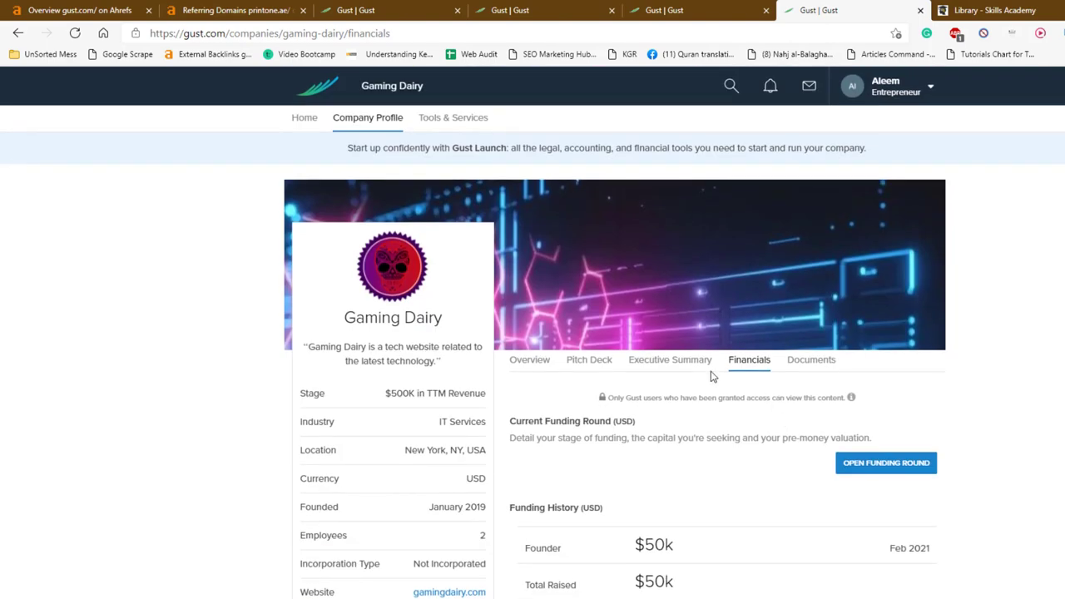
# In the Executive Summary, enter the founder's name as the Management Team and save
pyautogui.click(700, 375)
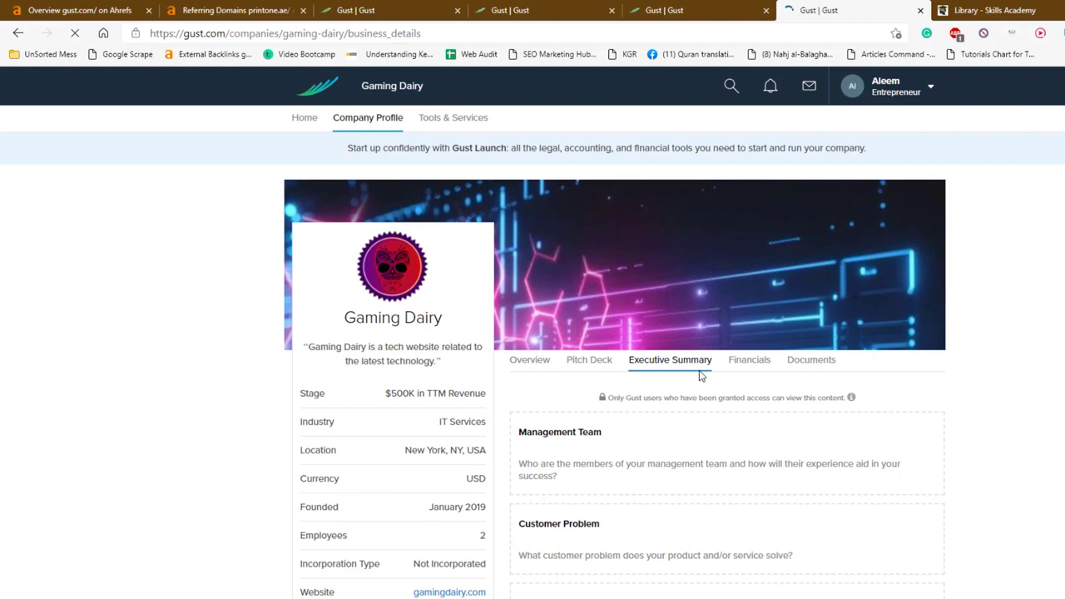
pyautogui.scroll(-2, 715, 341)
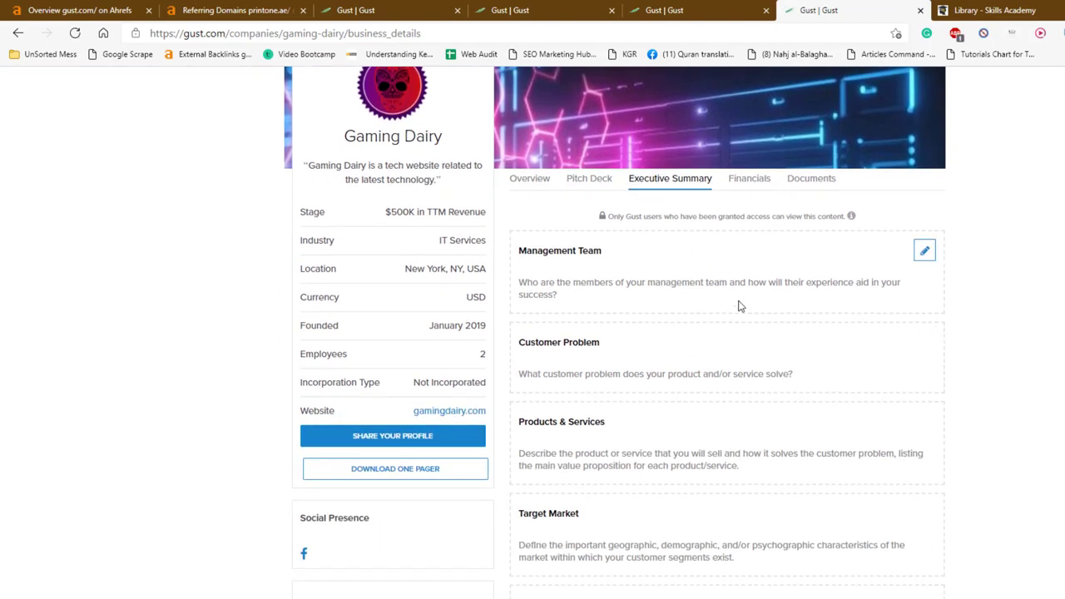
pyautogui.scroll(-8, 739, 306)
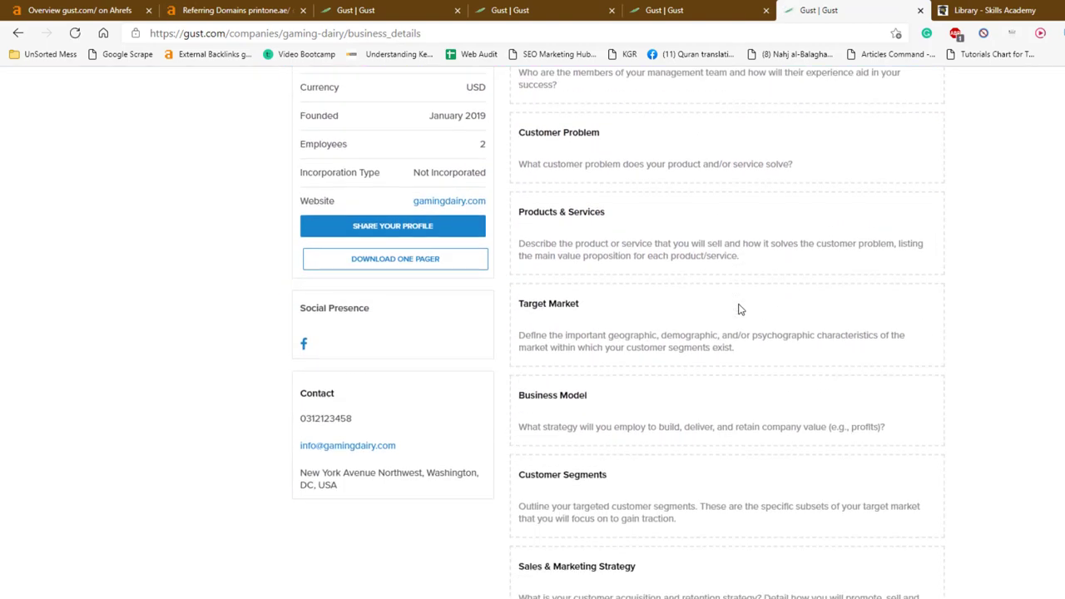
pyautogui.scroll(8, 739, 309)
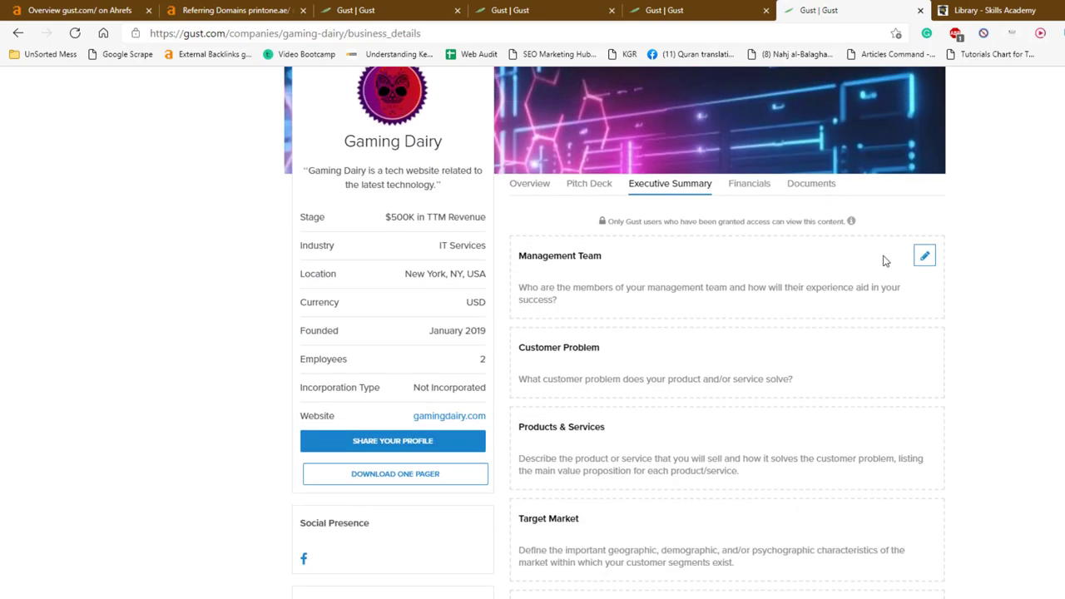
pyautogui.click(918, 259)
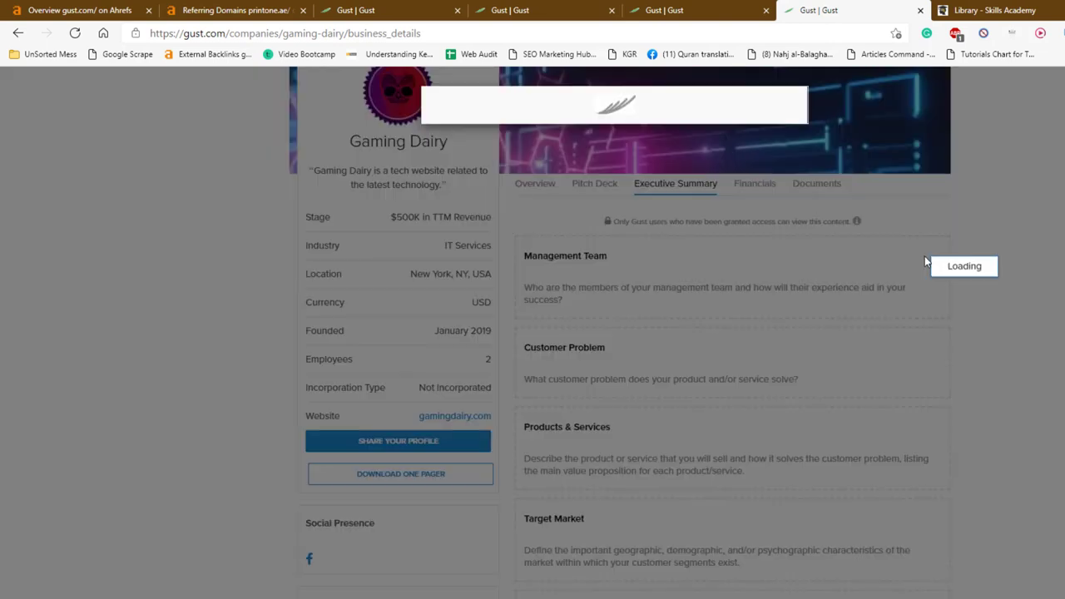
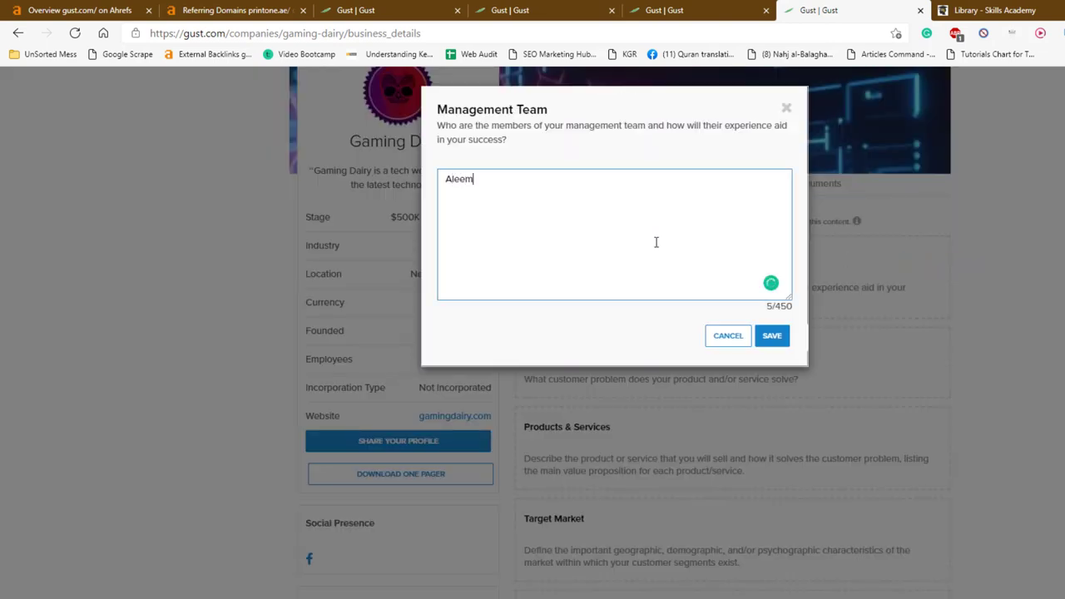
pyautogui.click(772, 336)
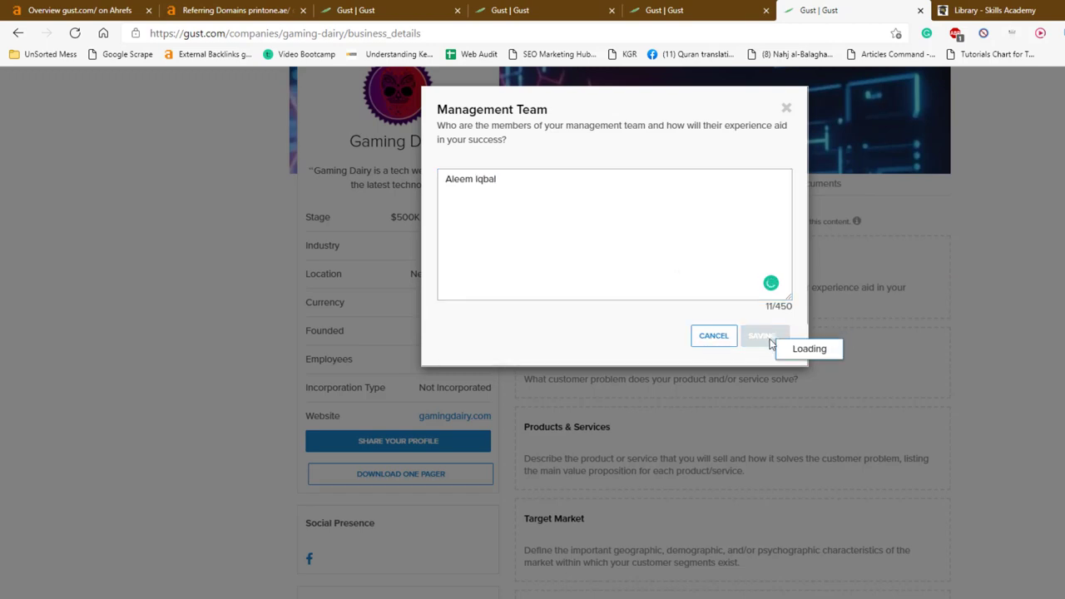
# Set Customer Problem to 'Choosing Products' and Products & Services to 'Tech Articles'
pyautogui.scroll(-1, 757, 345)
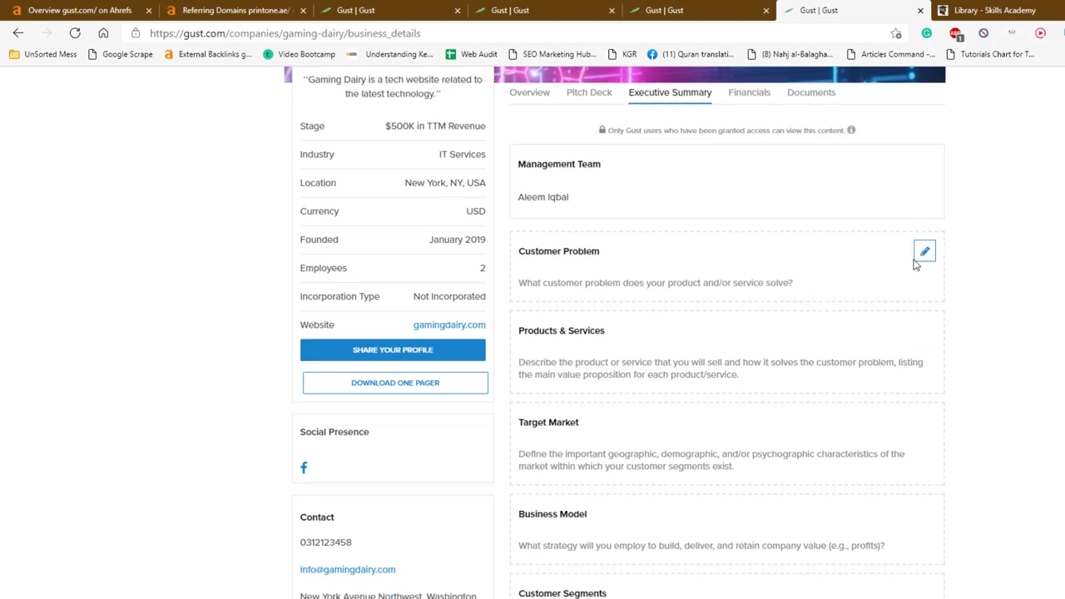
pyautogui.click(925, 253)
pyautogui.click(681, 261)
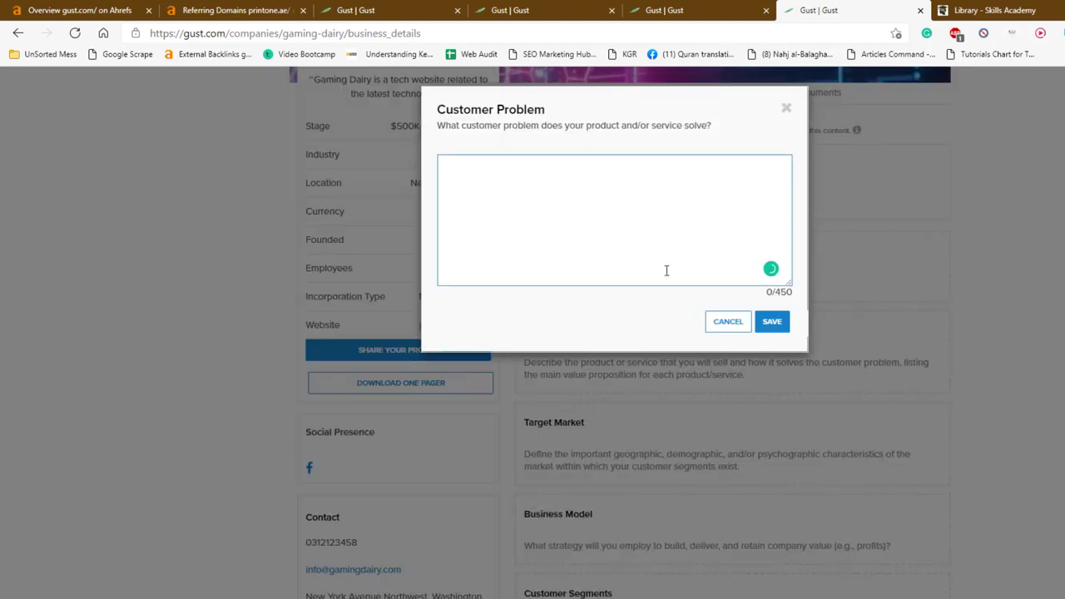
pyautogui.write('Choosing Products')
pyautogui.click(769, 322)
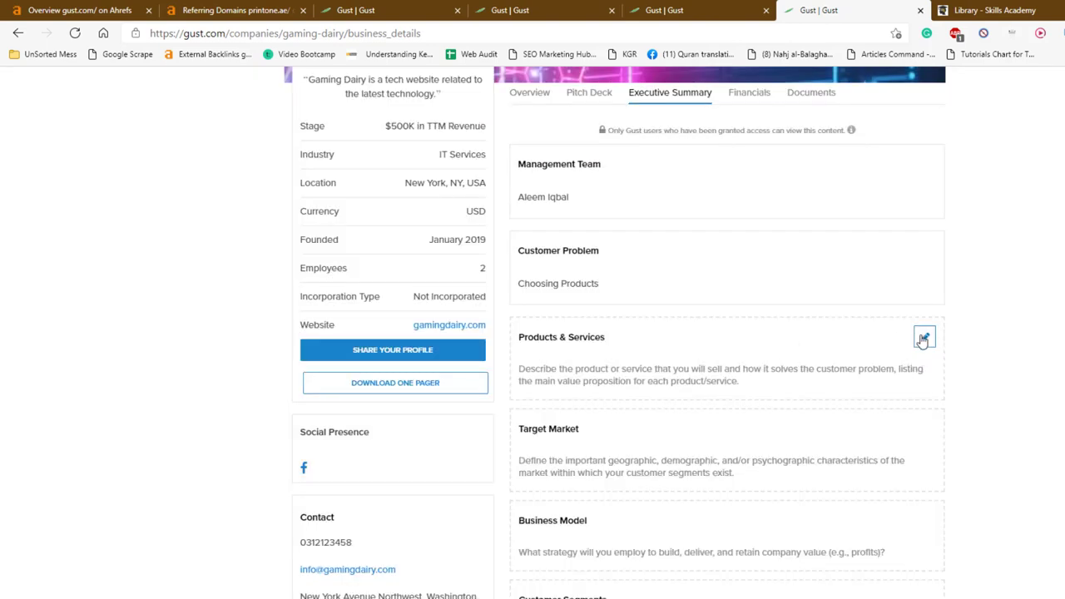
pyautogui.click(923, 338)
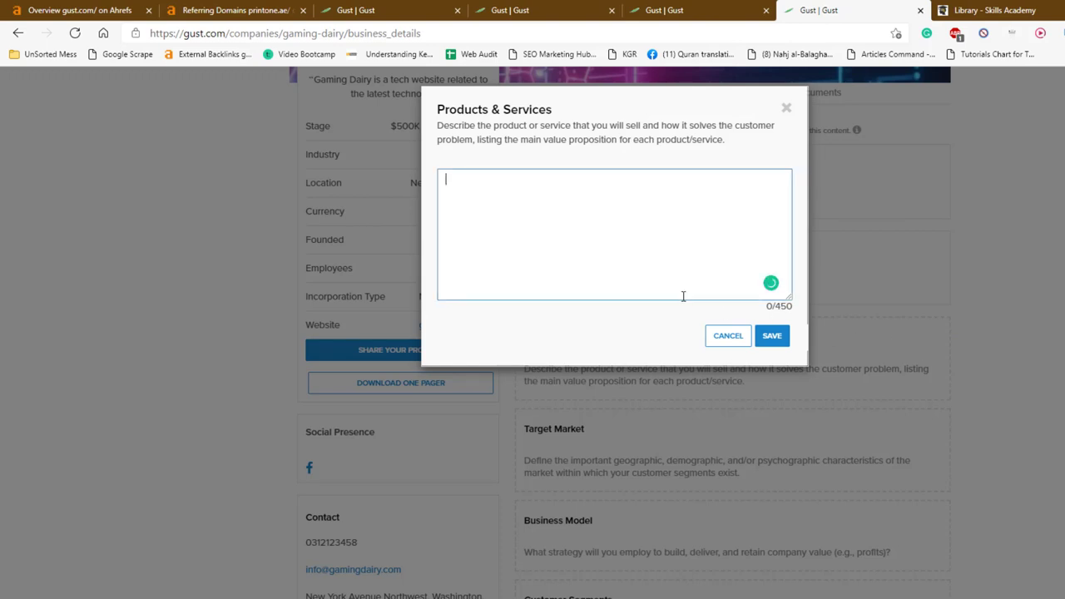
pyautogui.write('Tech Articles')
pyautogui.click(777, 338)
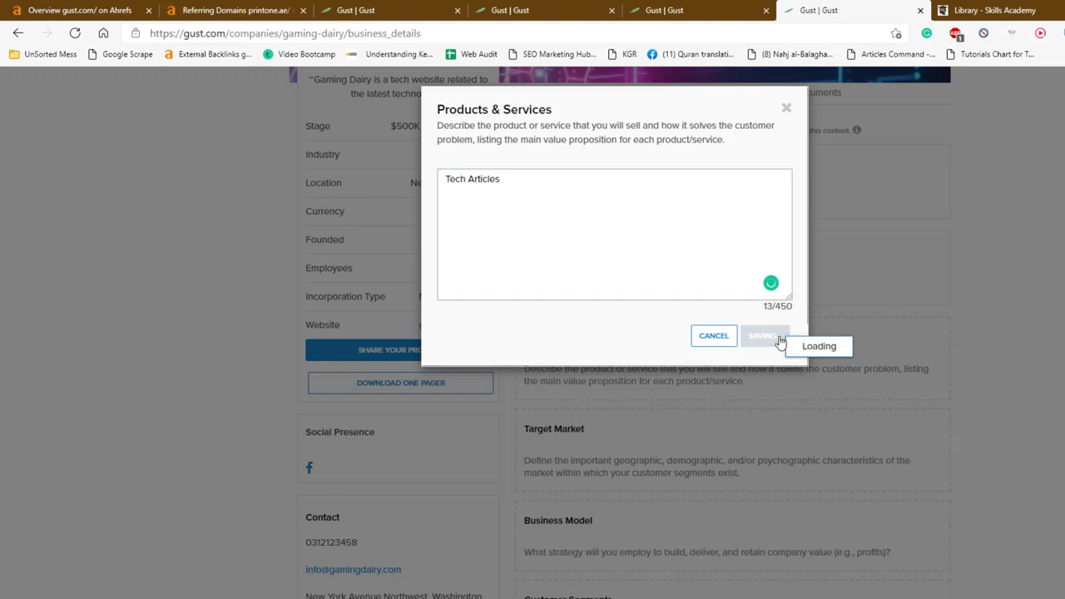
# Set Target Market to 'Customers' and Business Model to 'Affiliate Marketing'
pyautogui.scroll(-2, 832, 404)
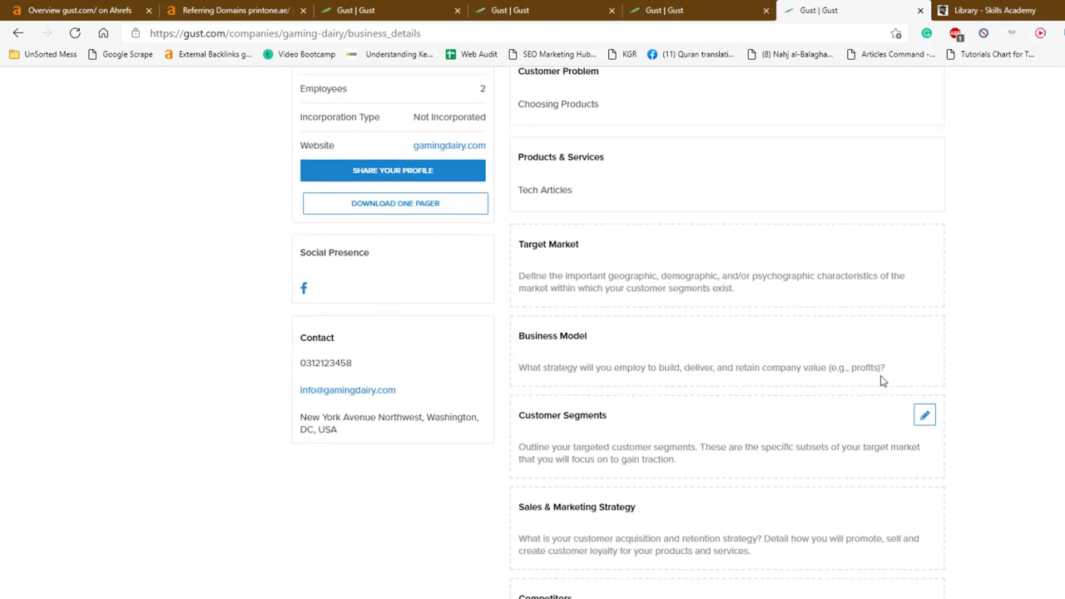
pyautogui.click(924, 246)
pyautogui.write('Customer')
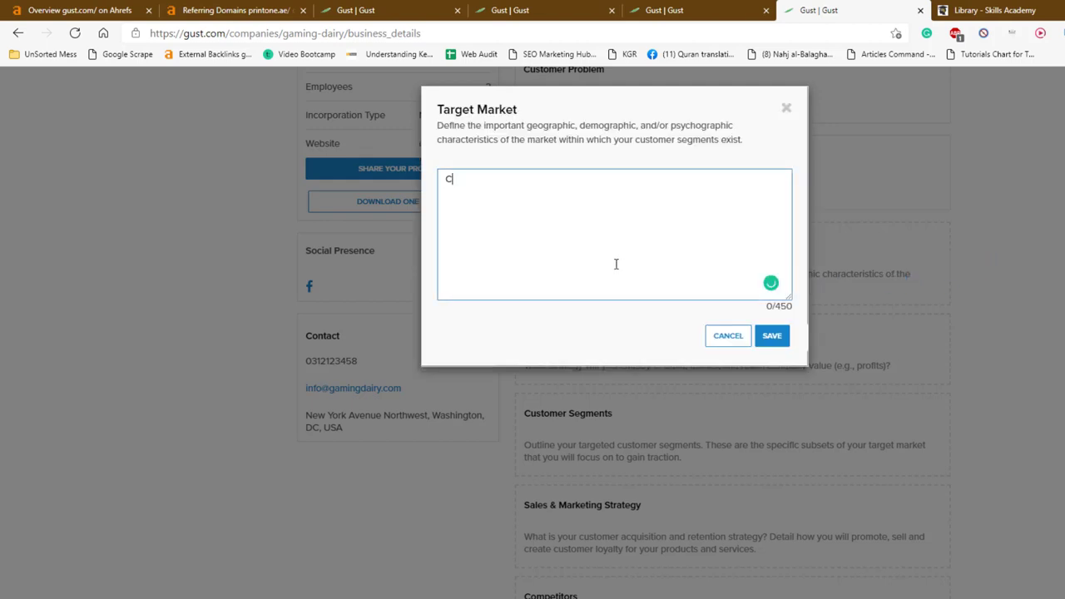
pyautogui.write('s')
pyautogui.click(769, 337)
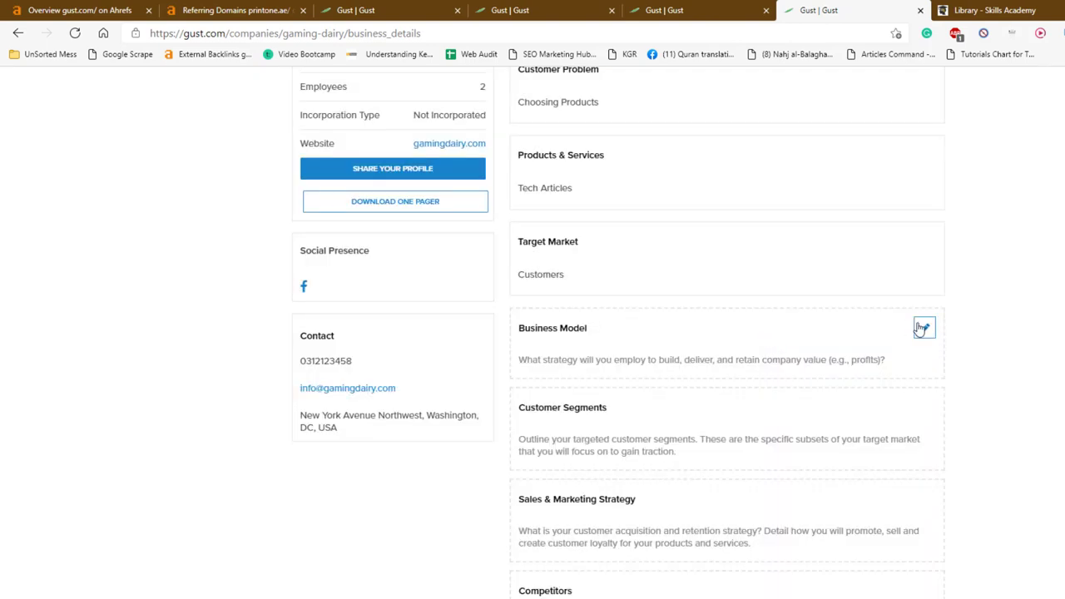
pyautogui.click(923, 328)
pyautogui.write('Af')
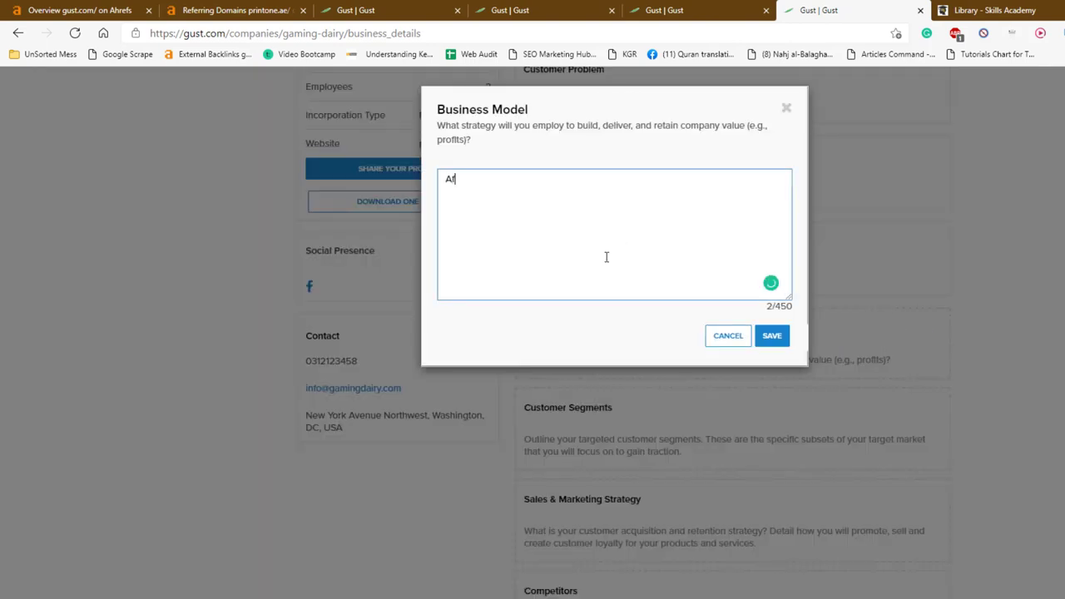
pyautogui.write('filiate Marketing')
pyautogui.click(778, 338)
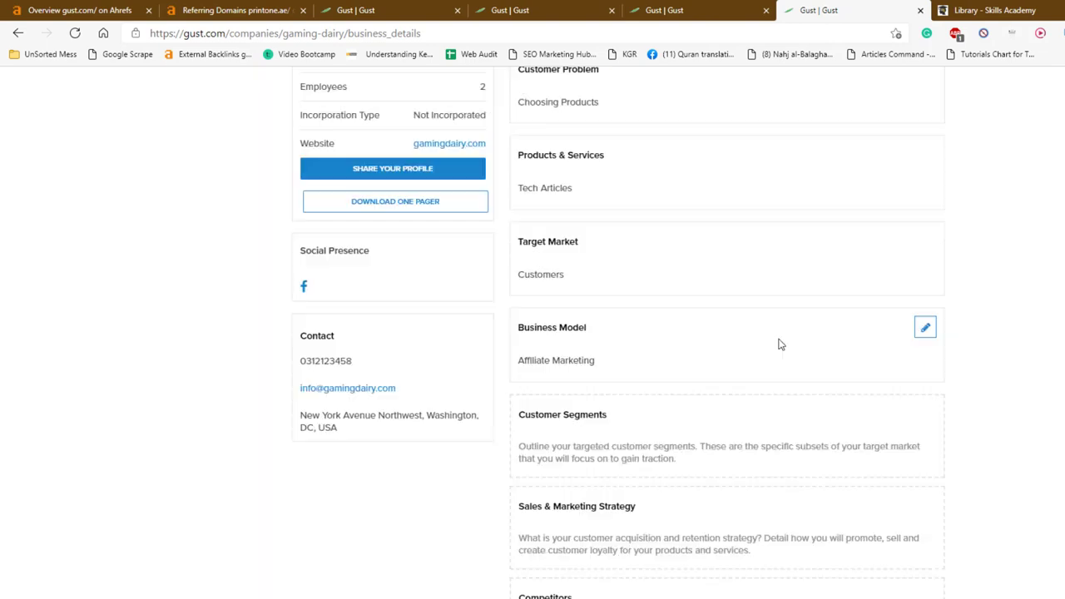
# Save Customer Segments as 'Buying' and set Sales & Marketing Strategy to 'SEO'
pyautogui.scroll(-1, 811, 345)
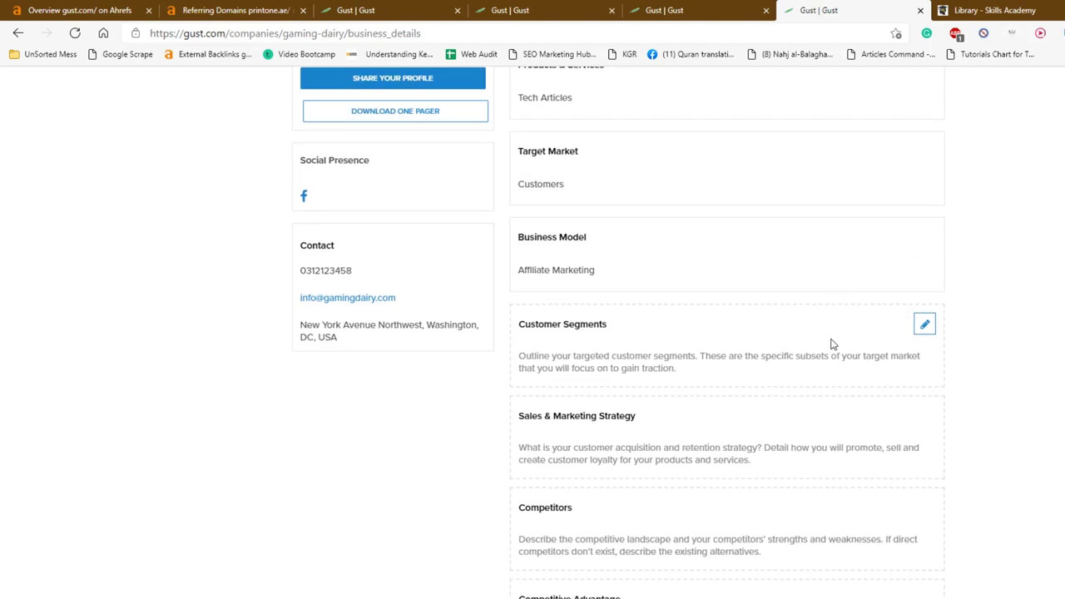
pyautogui.click(924, 325)
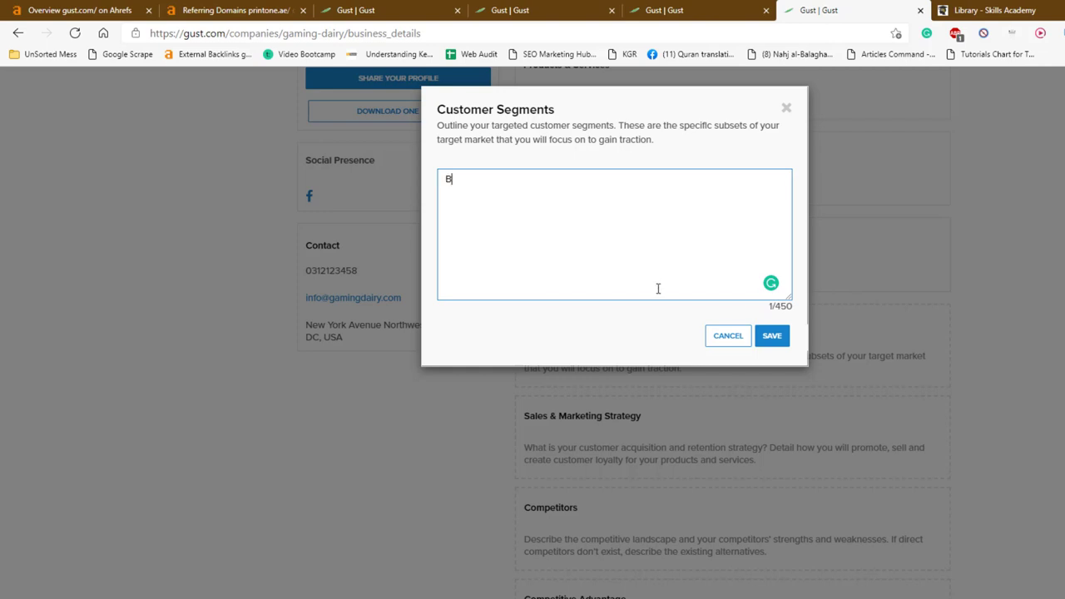
pyautogui.click(780, 343)
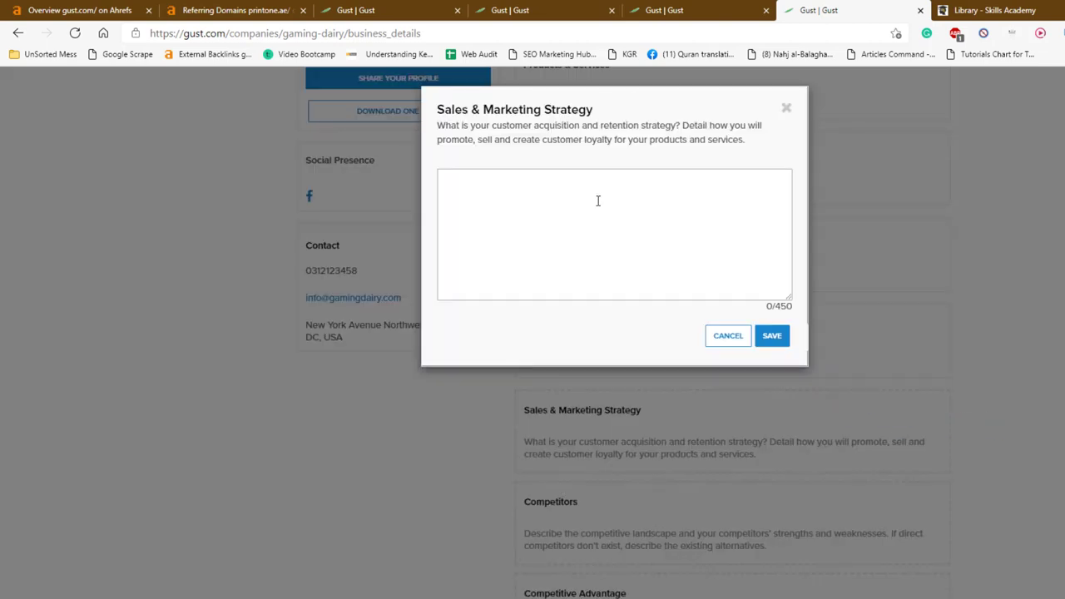
pyautogui.click(597, 199)
pyautogui.write('SEO')
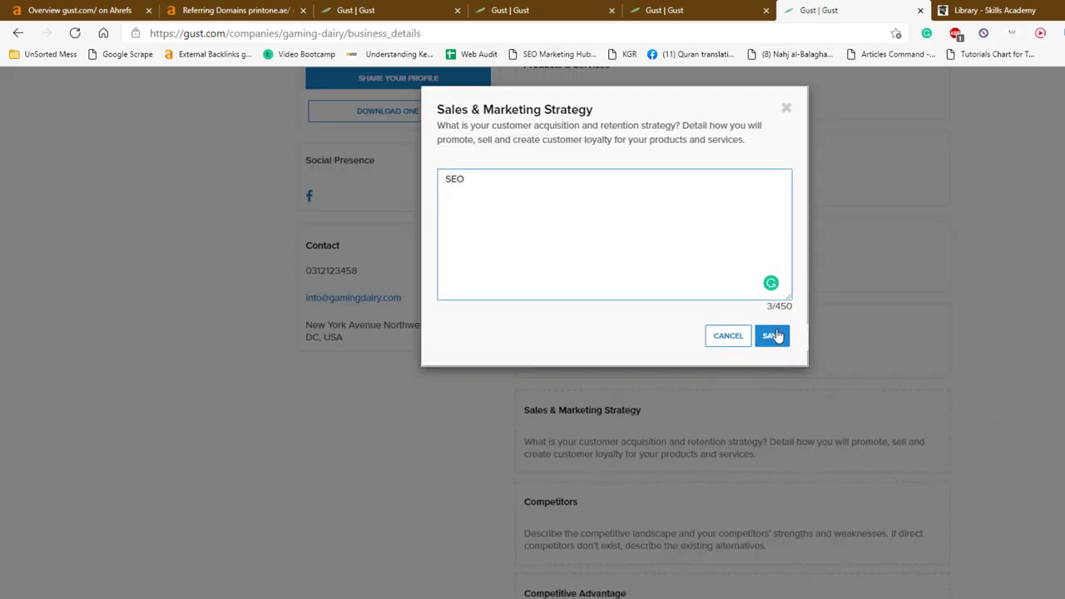
pyautogui.click(772, 336)
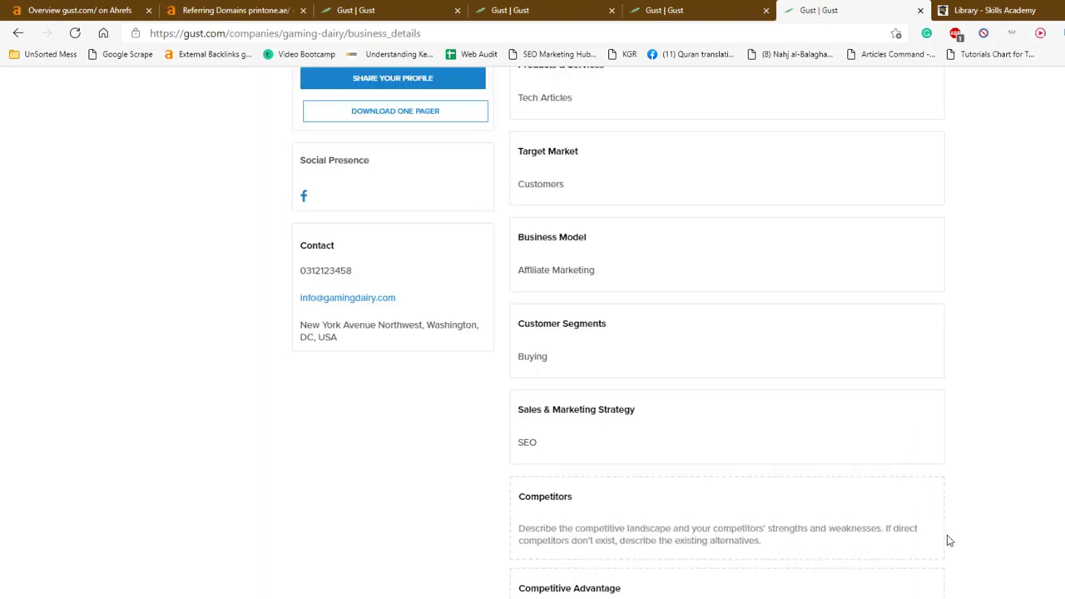
# Set Competitors to 'Strong Backlink Profile' and Competitive Advantage to 'Speed'
pyautogui.moveTo(923, 511)
pyautogui.scroll(-1, 923, 499)
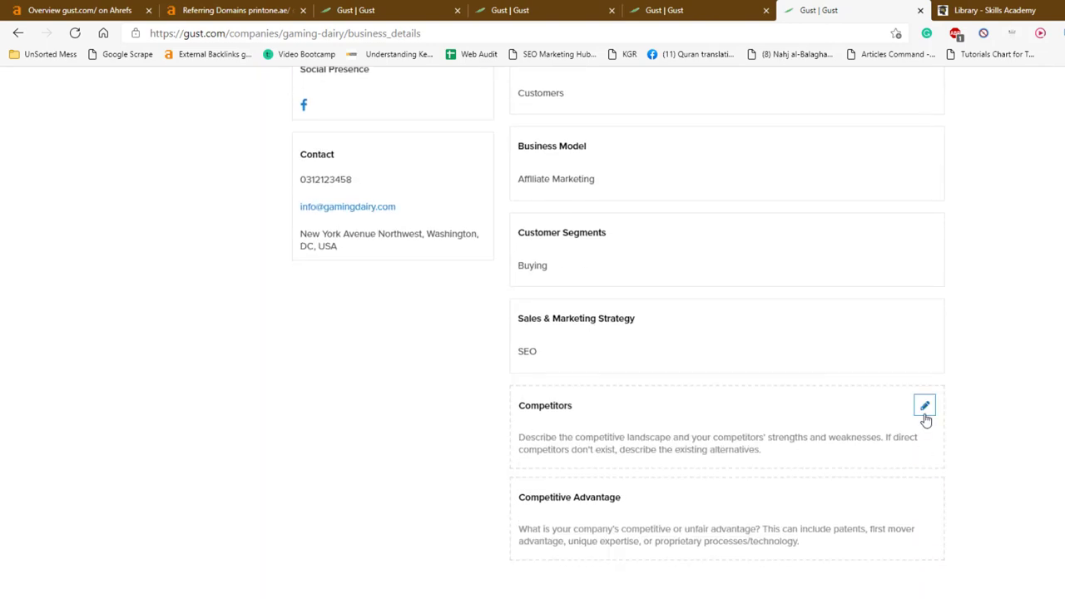
pyautogui.click(925, 407)
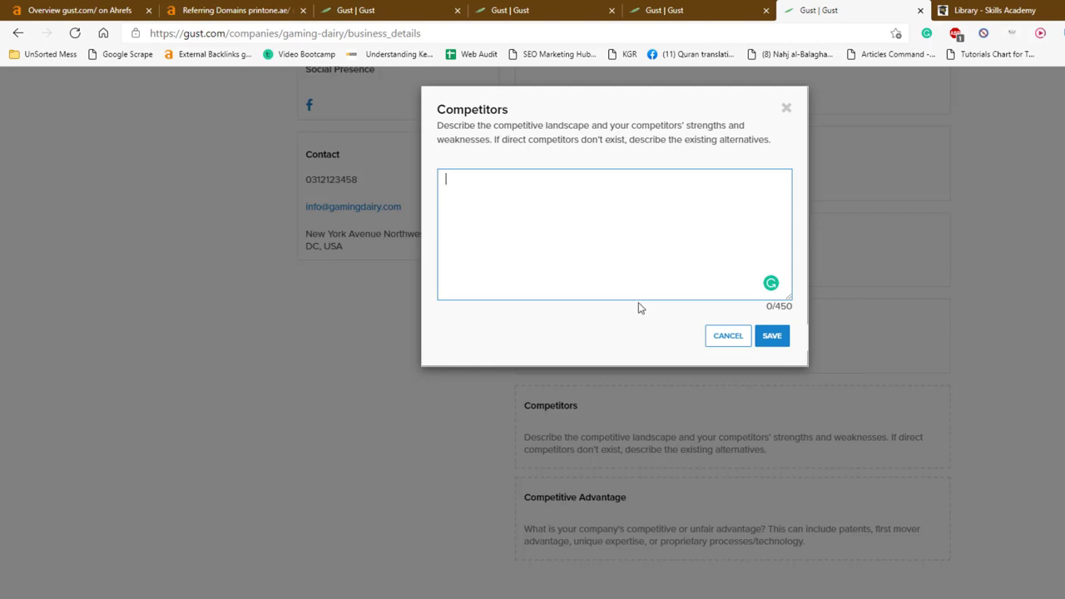
pyautogui.write('Strong Backlink Profile')
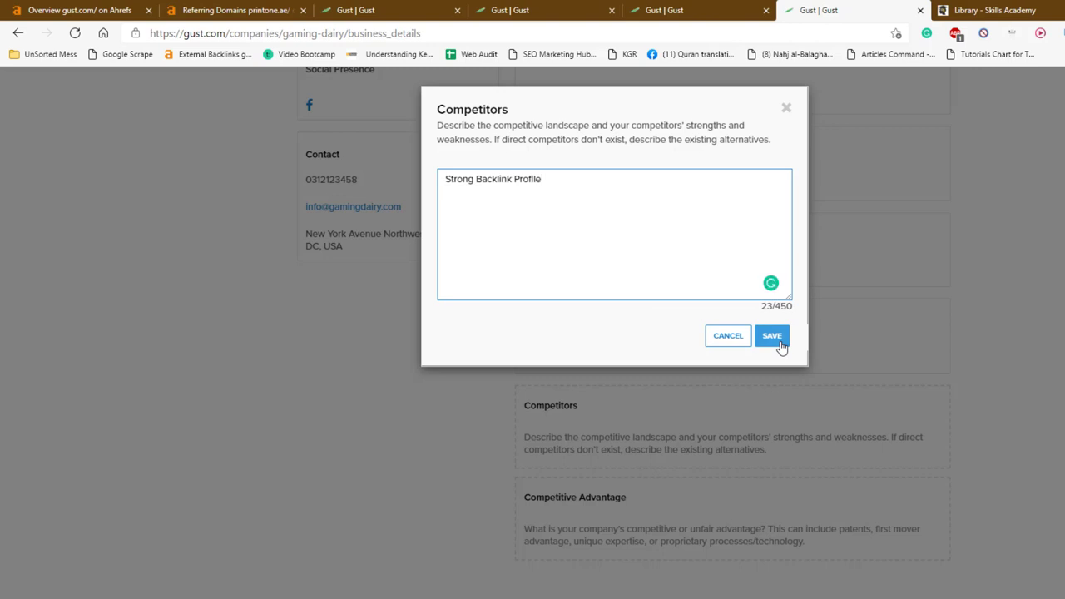
pyautogui.click(780, 343)
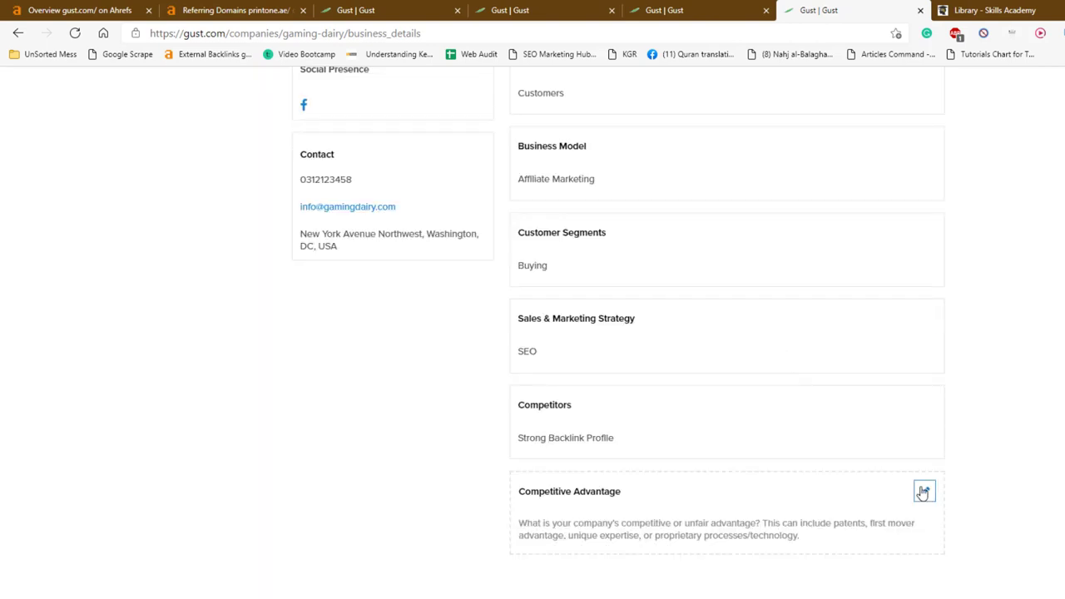
pyautogui.click(923, 492)
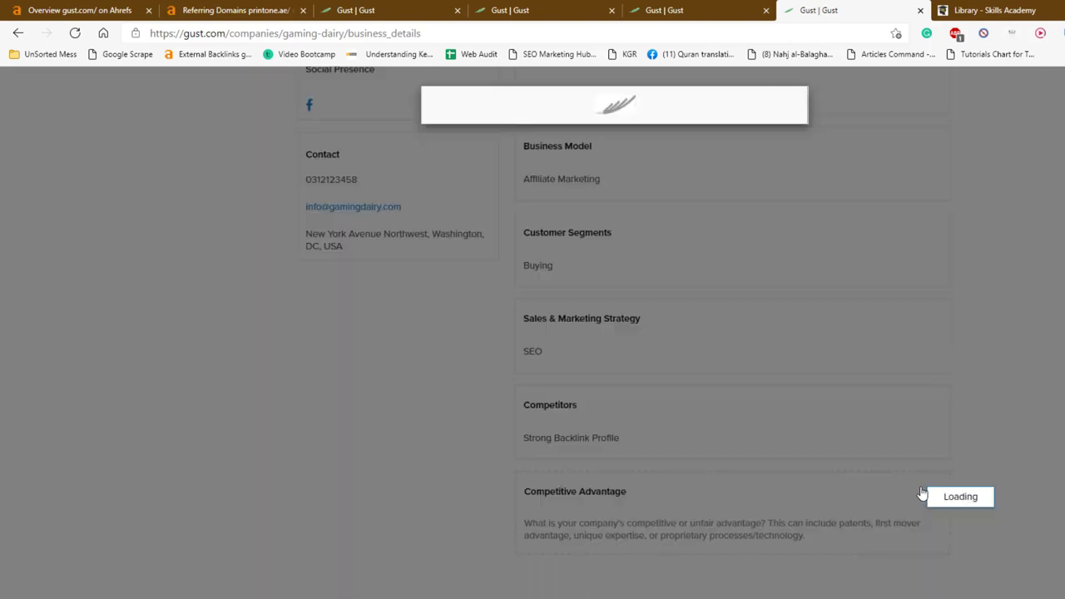
pyautogui.write('Speed')
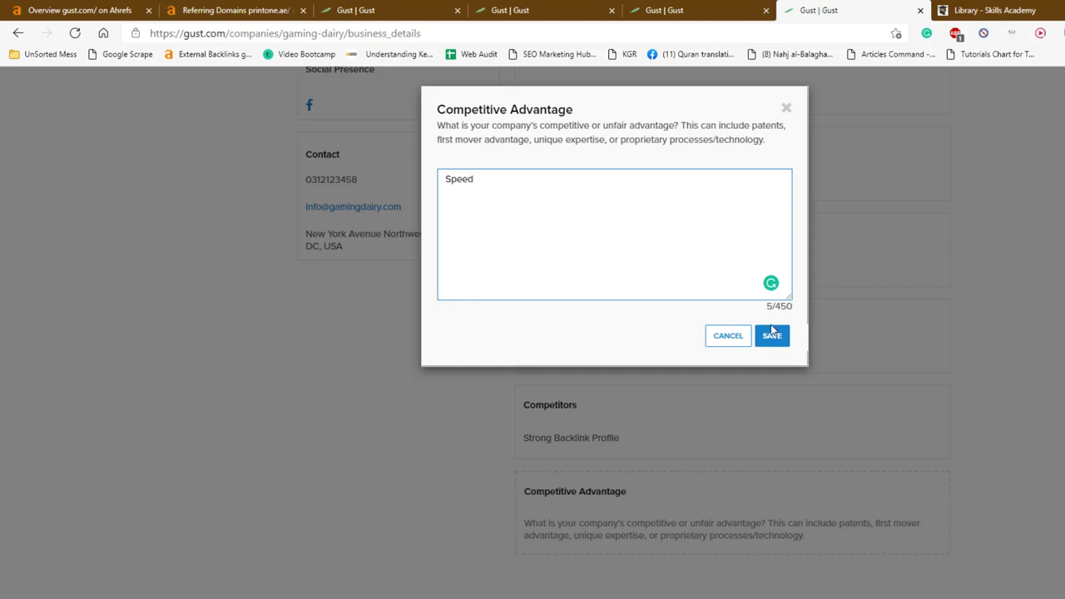
pyautogui.click(772, 335)
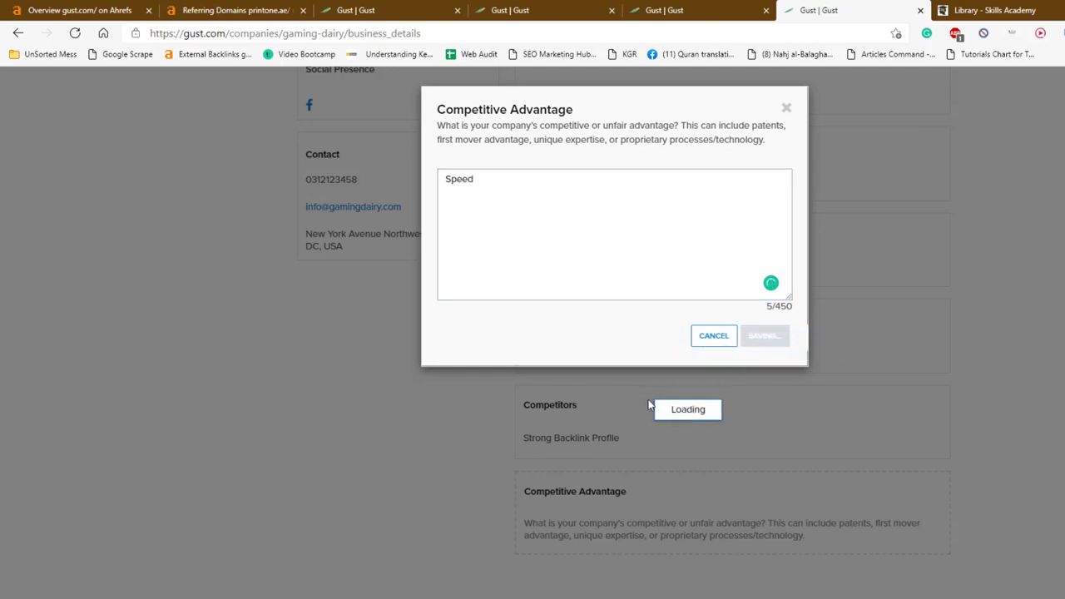
pyautogui.scroll(5, 646, 404)
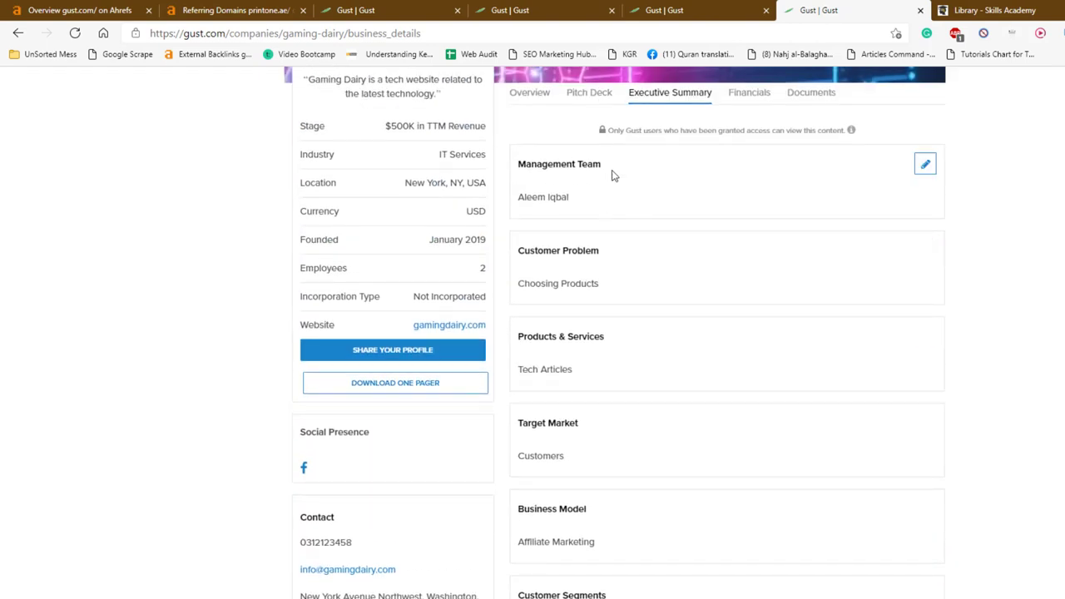
# Upload All-the-Backlinking-Strategies.pdf through Upload a Pitch and view it in the embedded viewer
pyautogui.scroll(1, 610, 173)
pyautogui.click(596, 182)
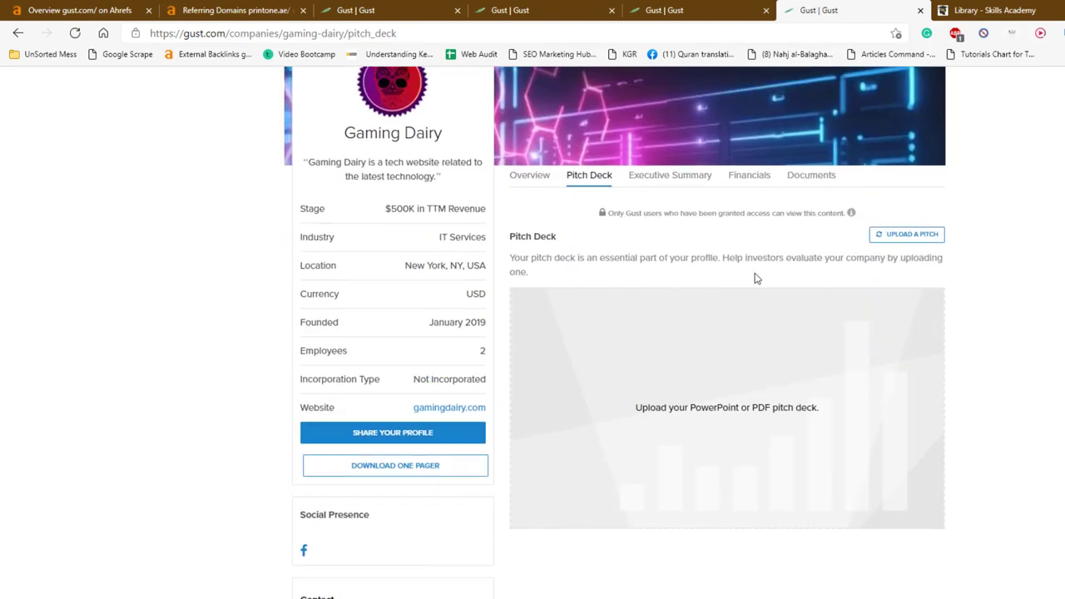
pyautogui.click(895, 234)
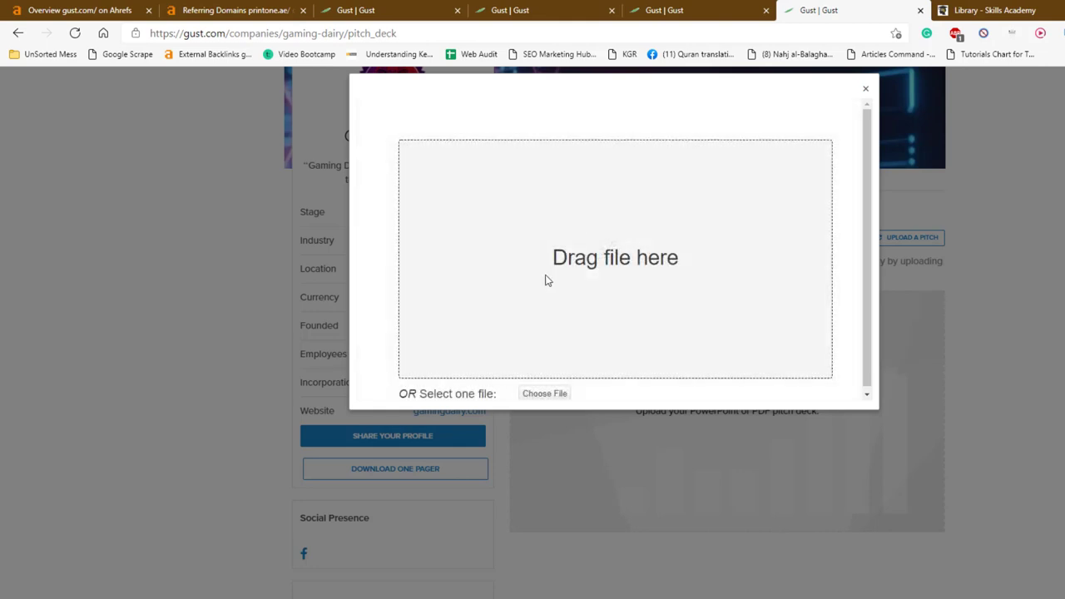
pyautogui.click(545, 393)
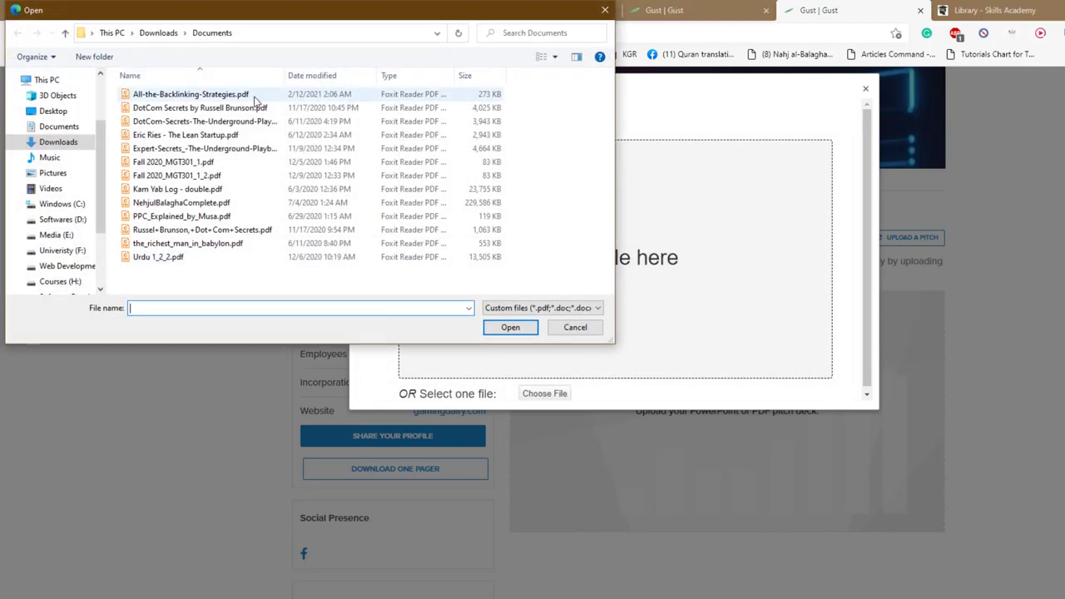
pyautogui.doubleClick(254, 99)
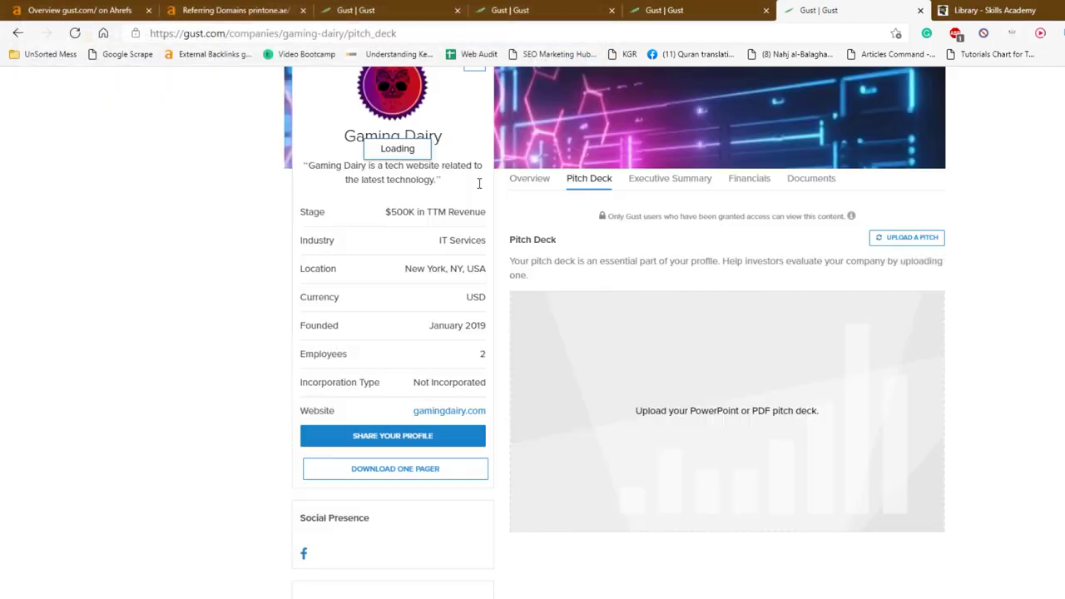
pyautogui.scroll(2, 511, 216)
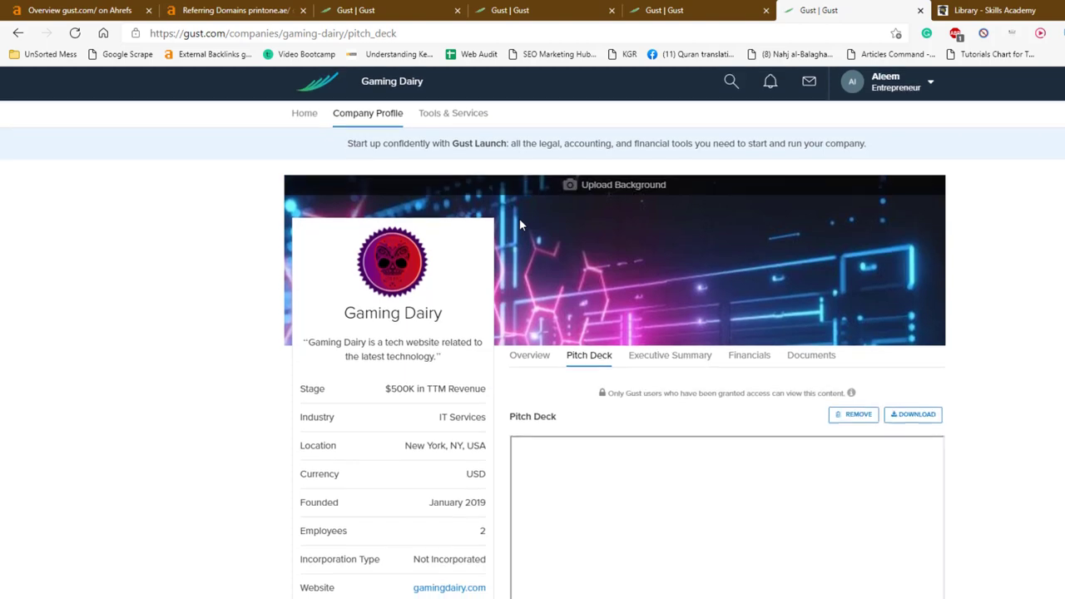
pyautogui.scroll(-4, 521, 222)
pyautogui.scroll(3, 523, 235)
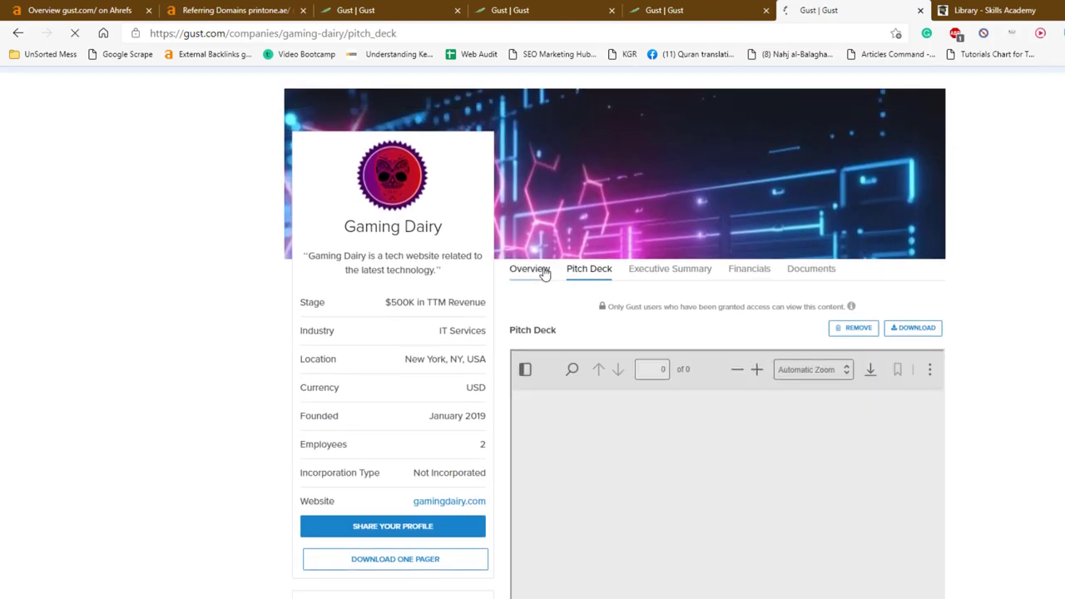
# Publish Gaming Dairy via Account Settings > Manage Companies, then select its profile URL
pyautogui.click(533, 269)
pyautogui.scroll(-5, 543, 273)
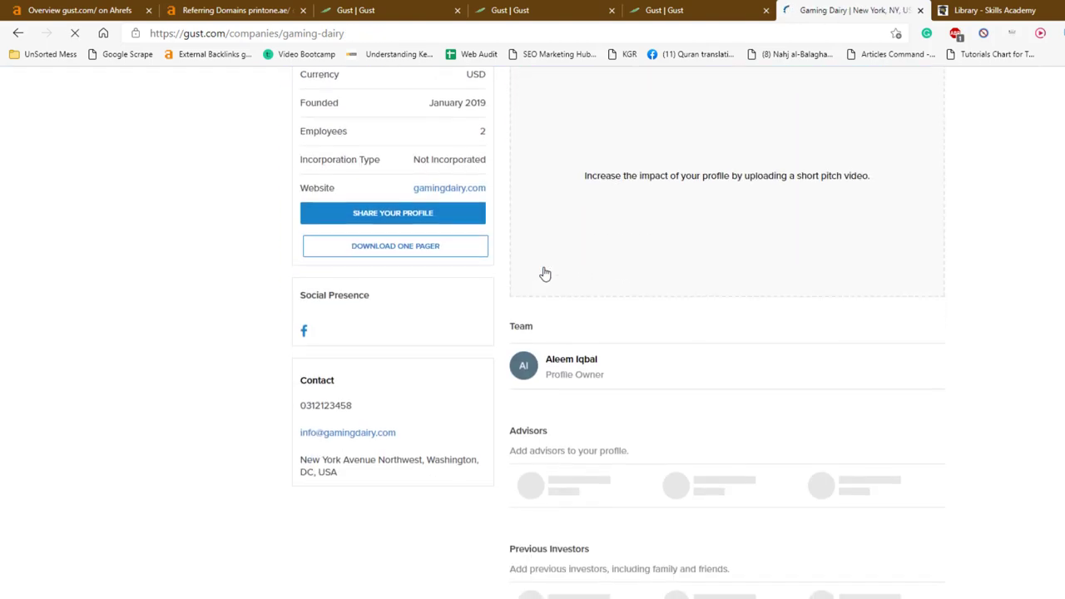
pyautogui.scroll(-3, 542, 274)
pyautogui.scroll(5, 570, 208)
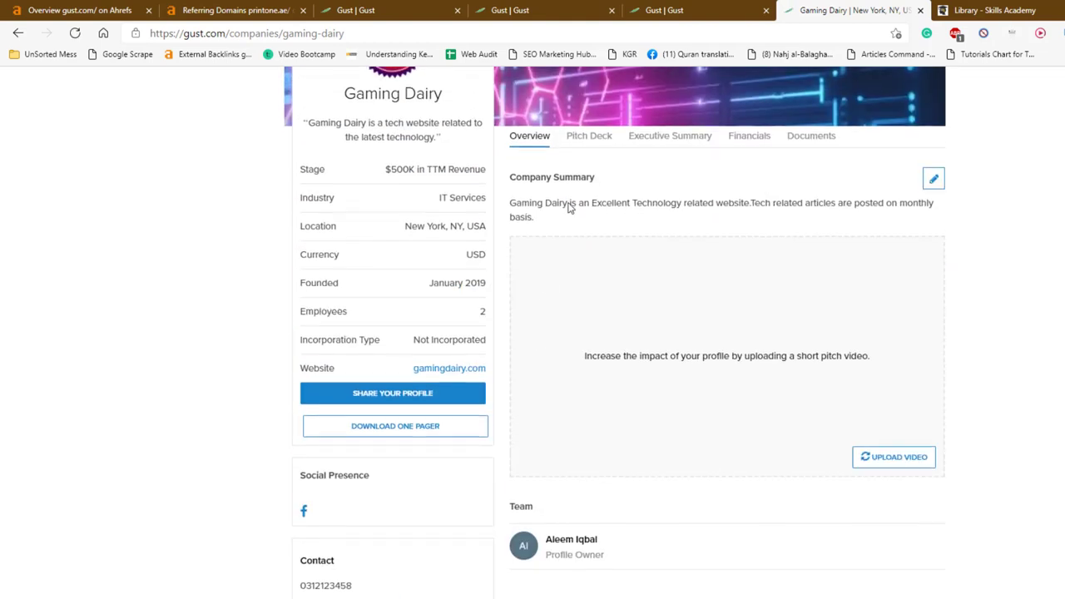
pyautogui.click(666, 10)
pyautogui.click(886, 87)
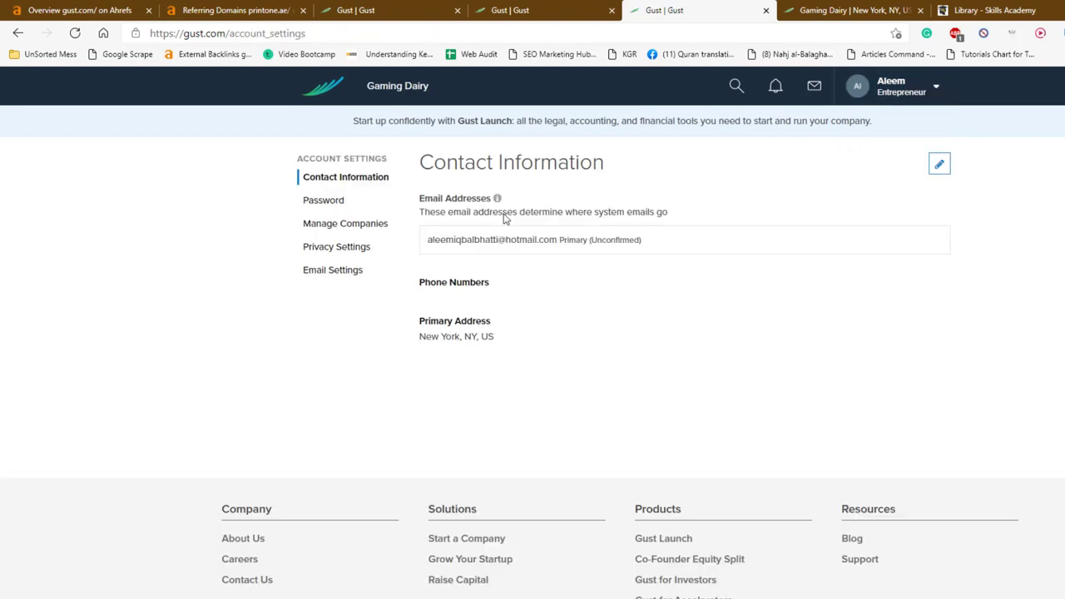
pyautogui.click(846, 92)
pyautogui.click(388, 230)
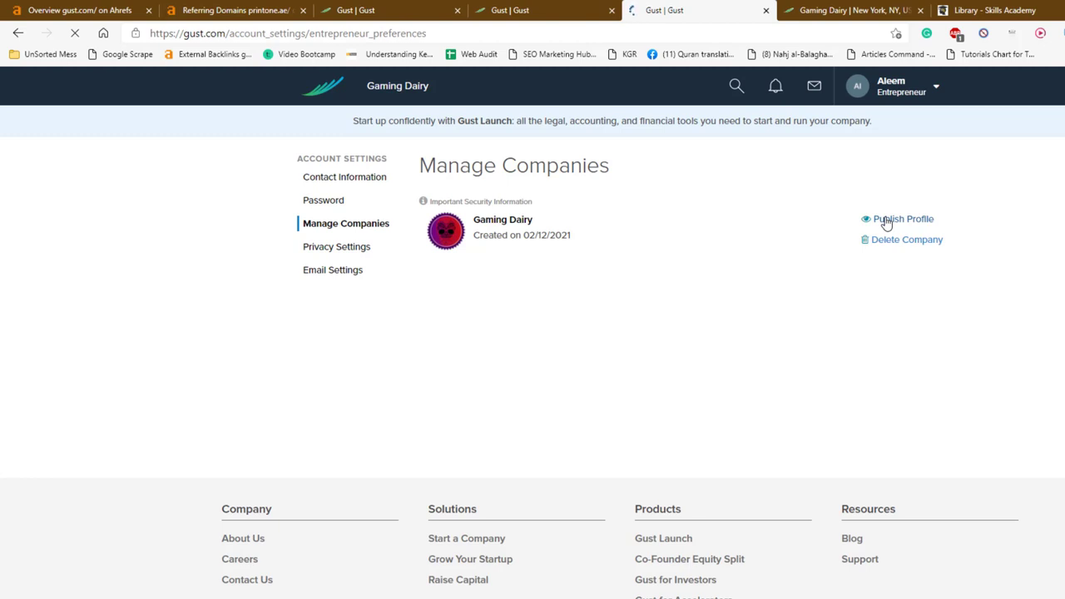
pyautogui.click(887, 219)
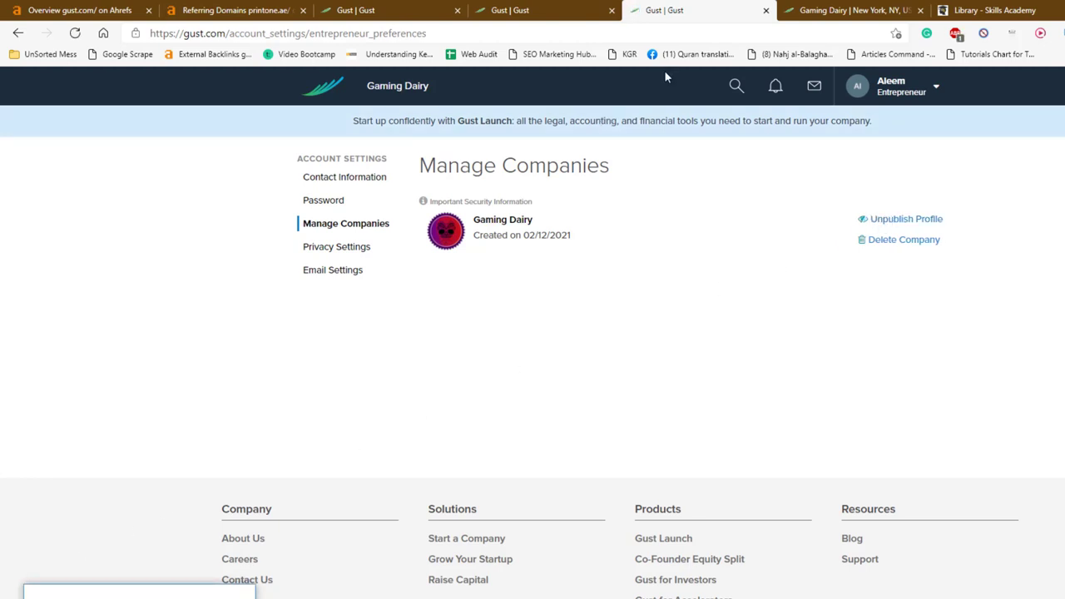
pyautogui.click(798, 10)
pyautogui.click(316, 33)
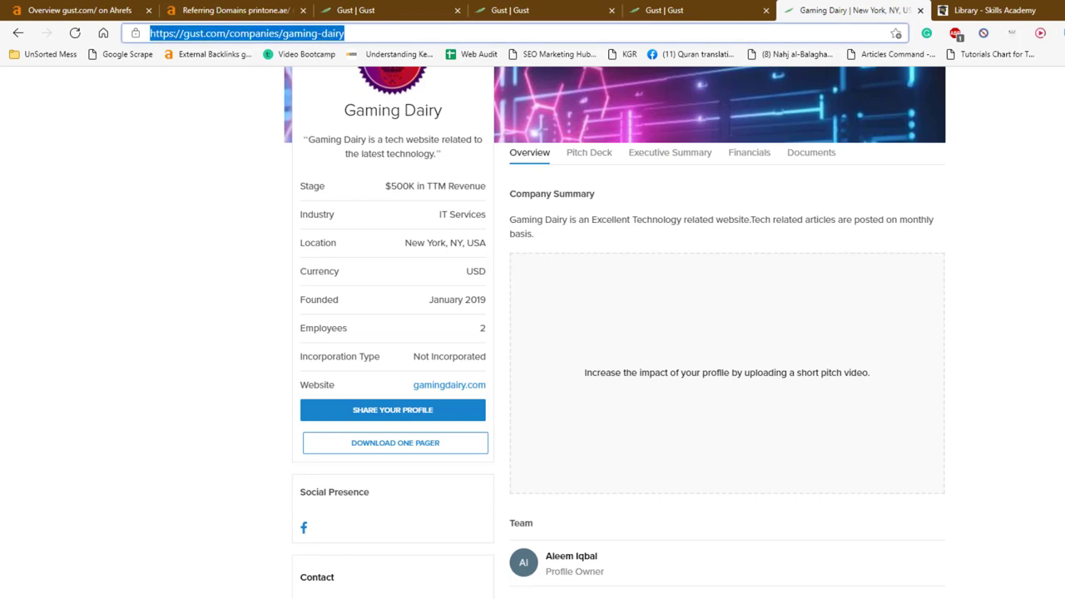
# Open the copied profile URL in a signed-out browser window, closing the Sign Up tab
pyautogui.hotkey('ctrl', 'c')
pyautogui.hotkey('alt', 'Tab')
pyautogui.hotkey('ctrl', 't')
pyautogui.hotkey('ctrl', 'v')
pyautogui.press('Return')
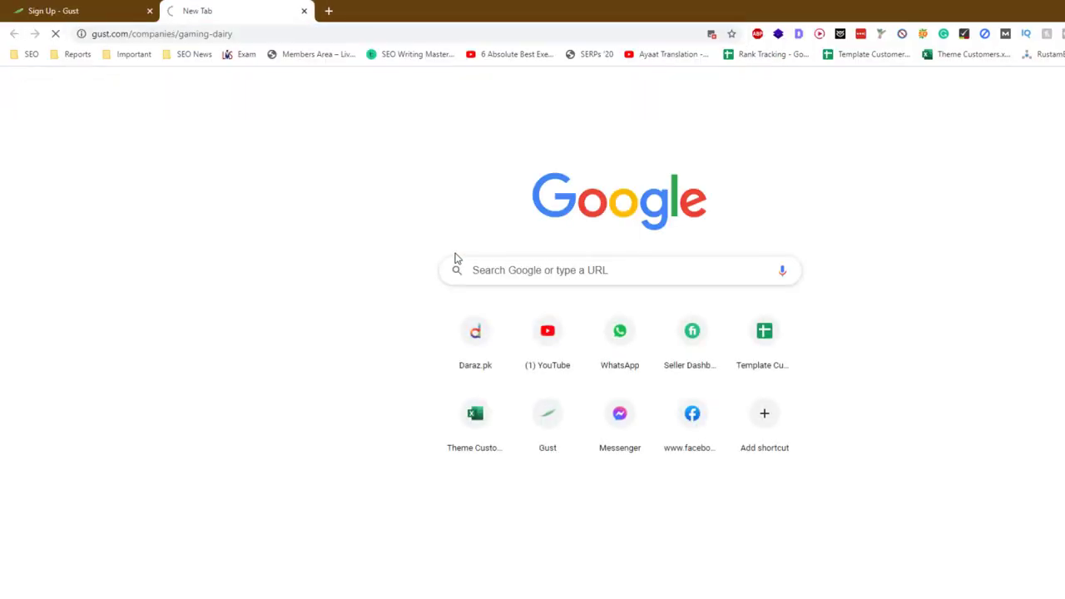
pyautogui.click(150, 10)
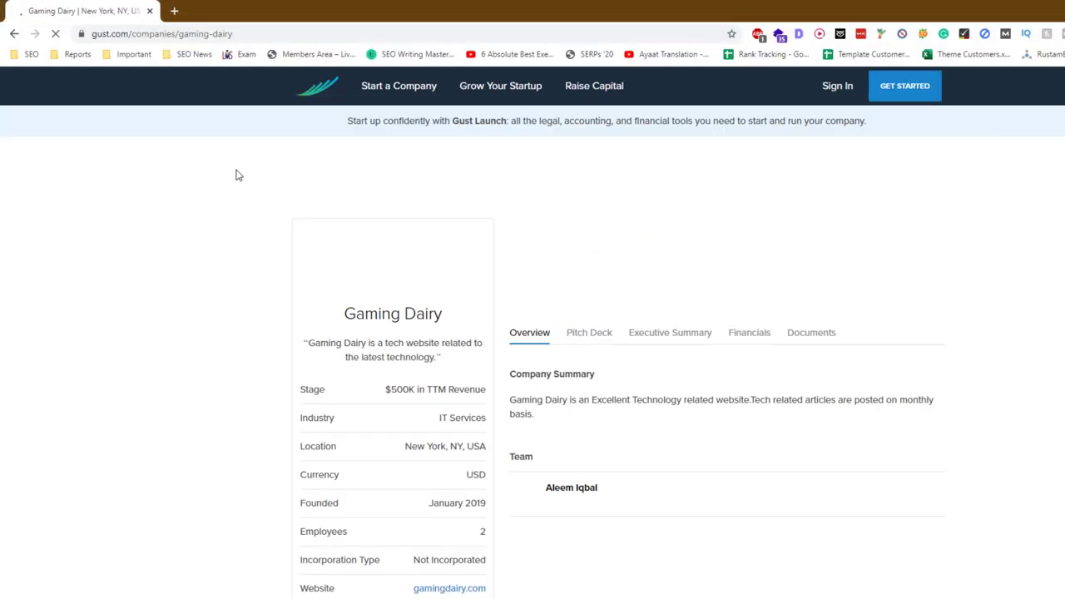
# Inspect the gamingdairy.com link's markup in DevTools
pyautogui.scroll(-2, 266, 222)
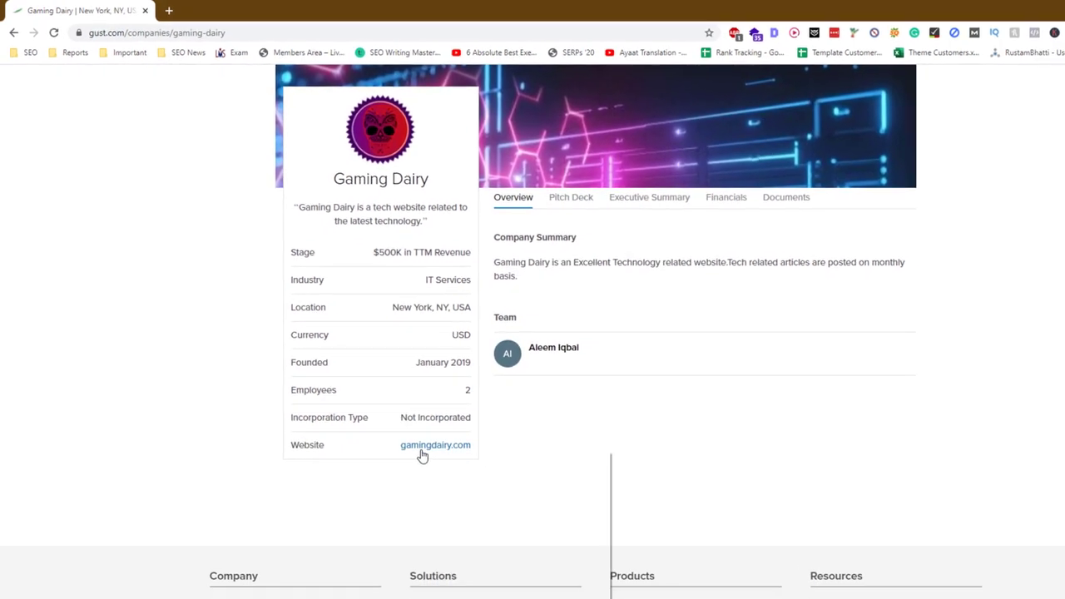
pyautogui.rightClick(436, 464)
pyautogui.click(493, 570)
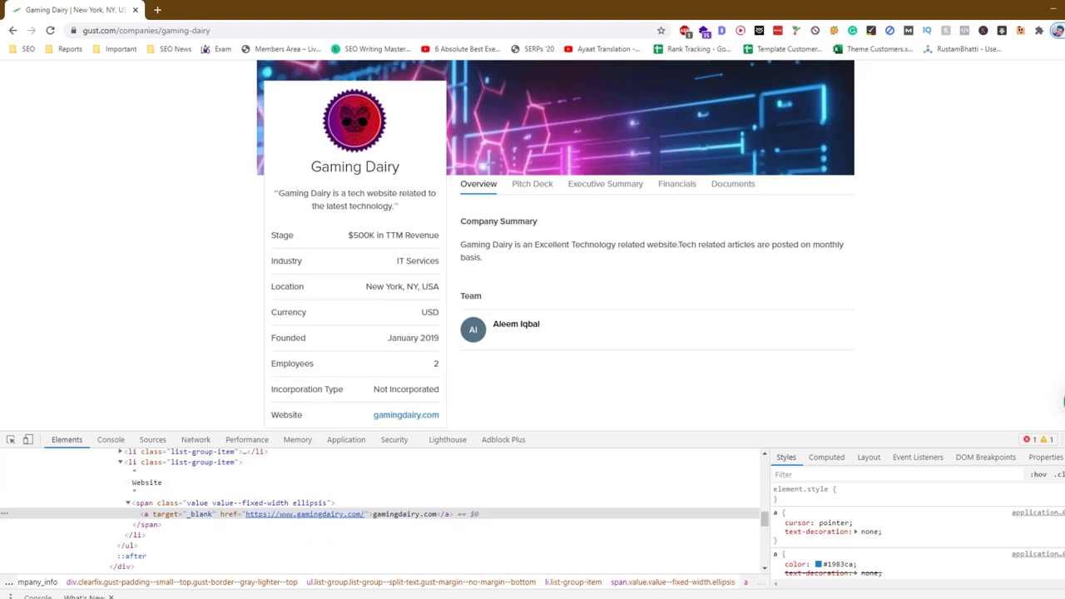
pyautogui.press('F12')
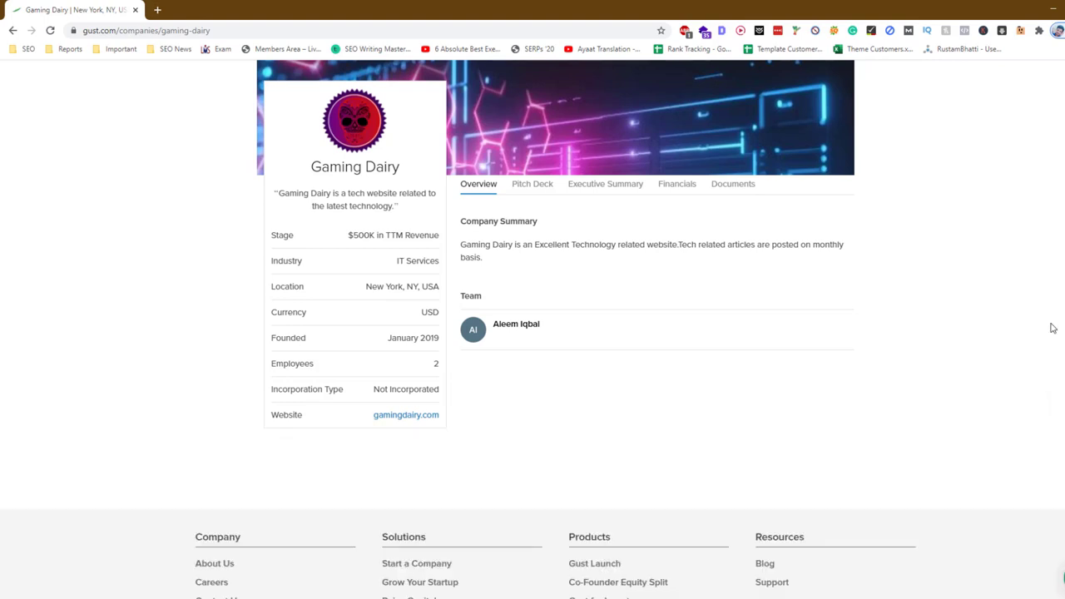